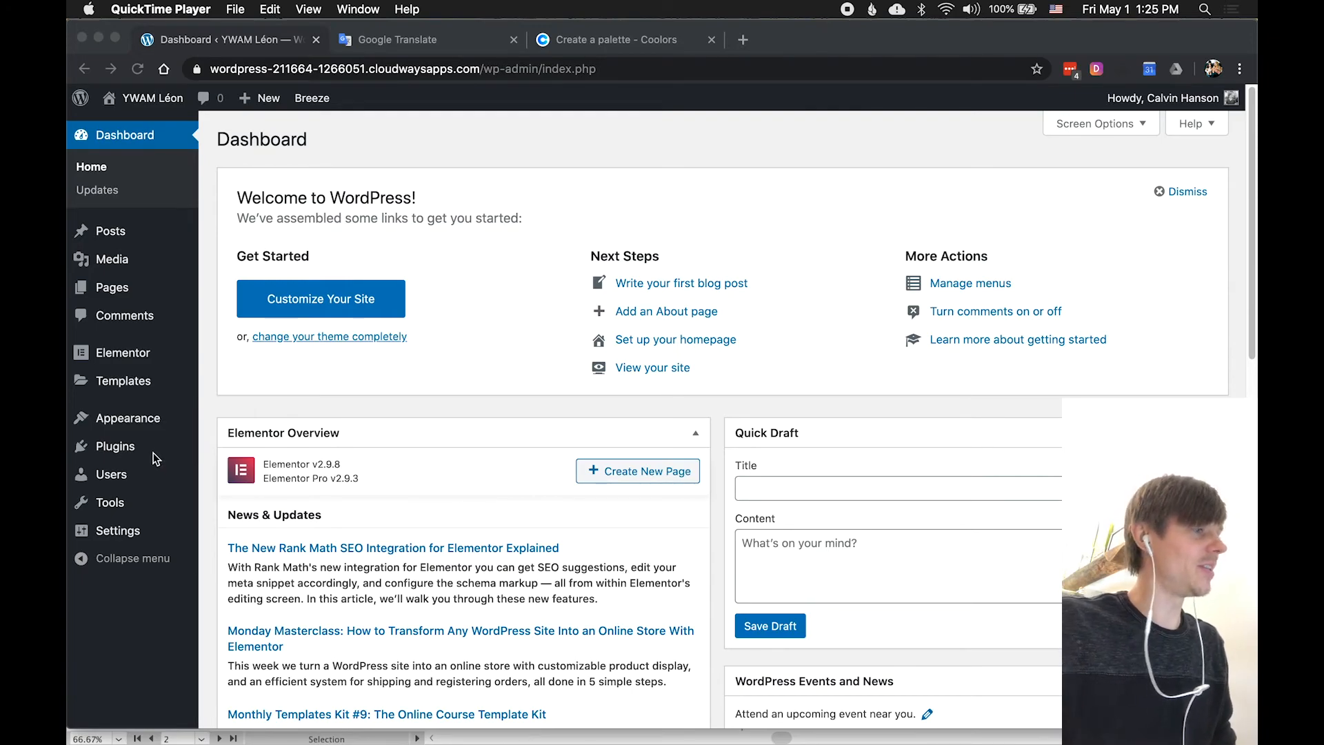
# Open the header templates in Elementor's Theme Builder.
pyautogui.click(270, 404)
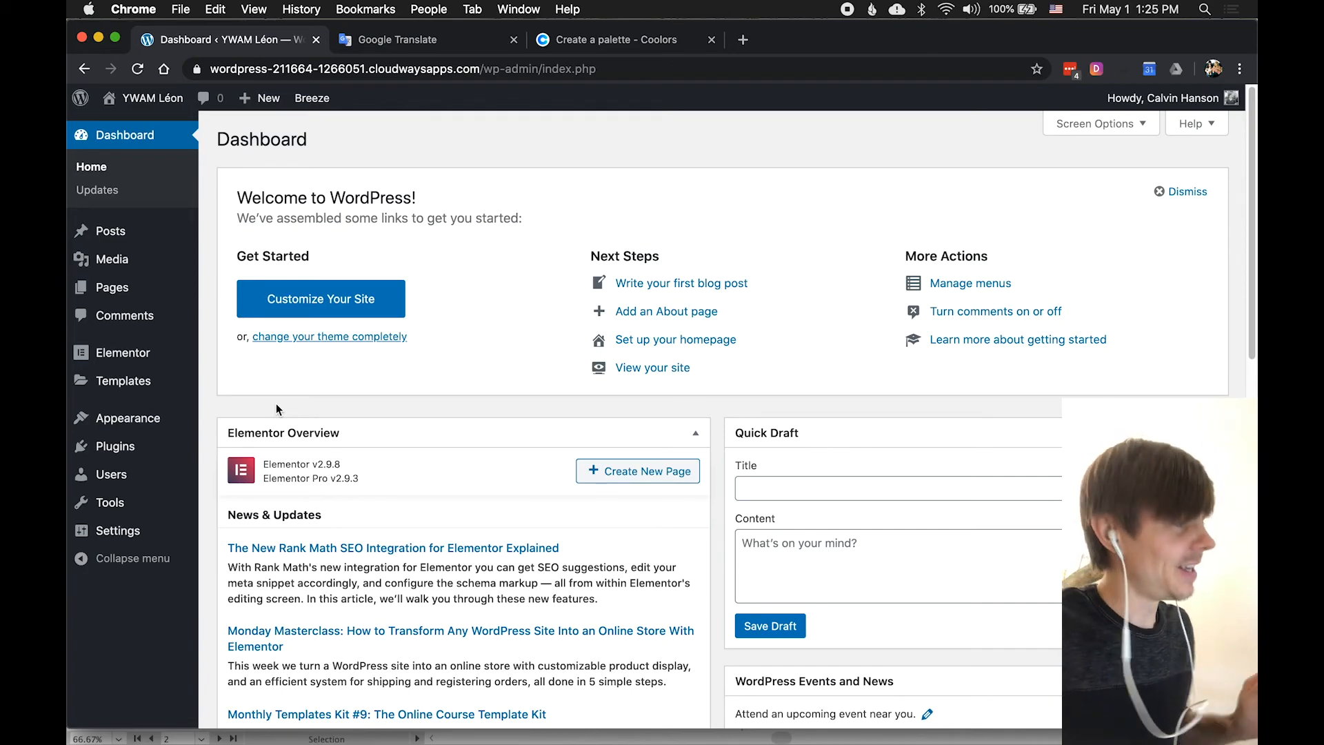
pyautogui.moveTo(112, 355)
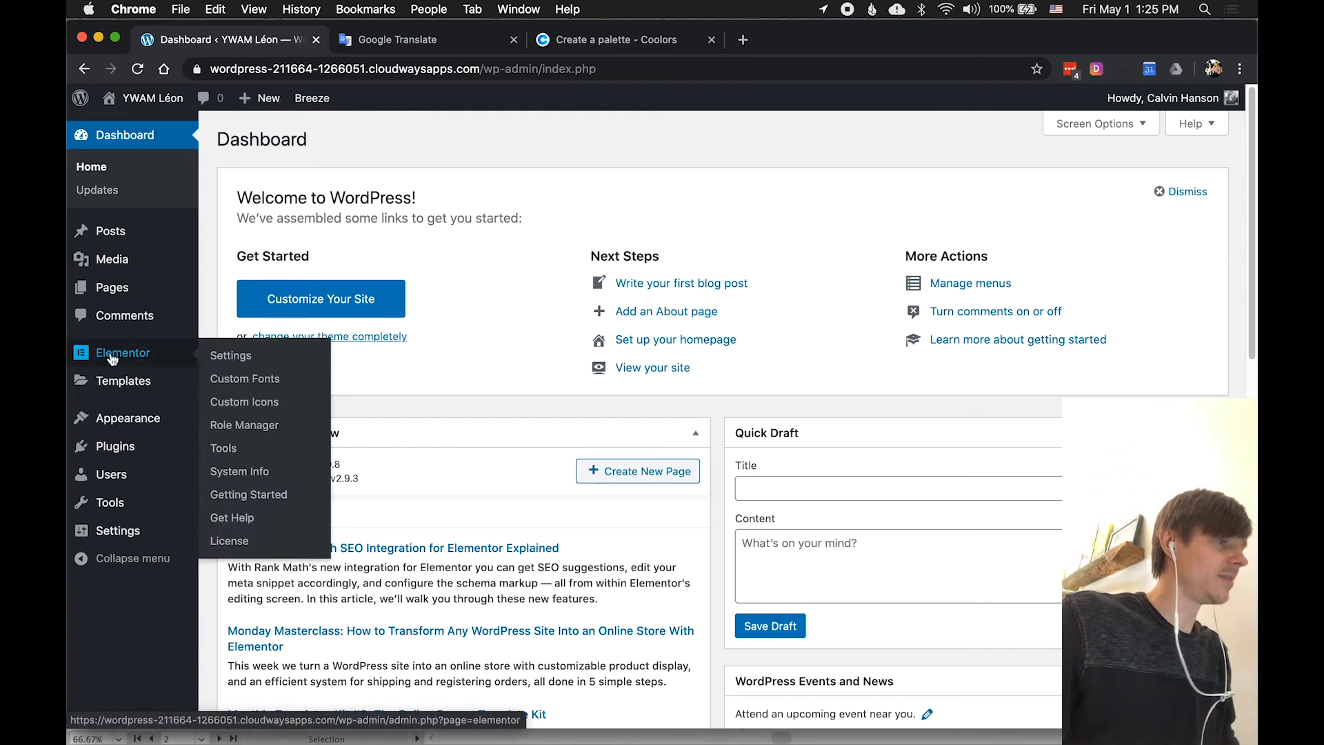
pyautogui.moveTo(147, 391)
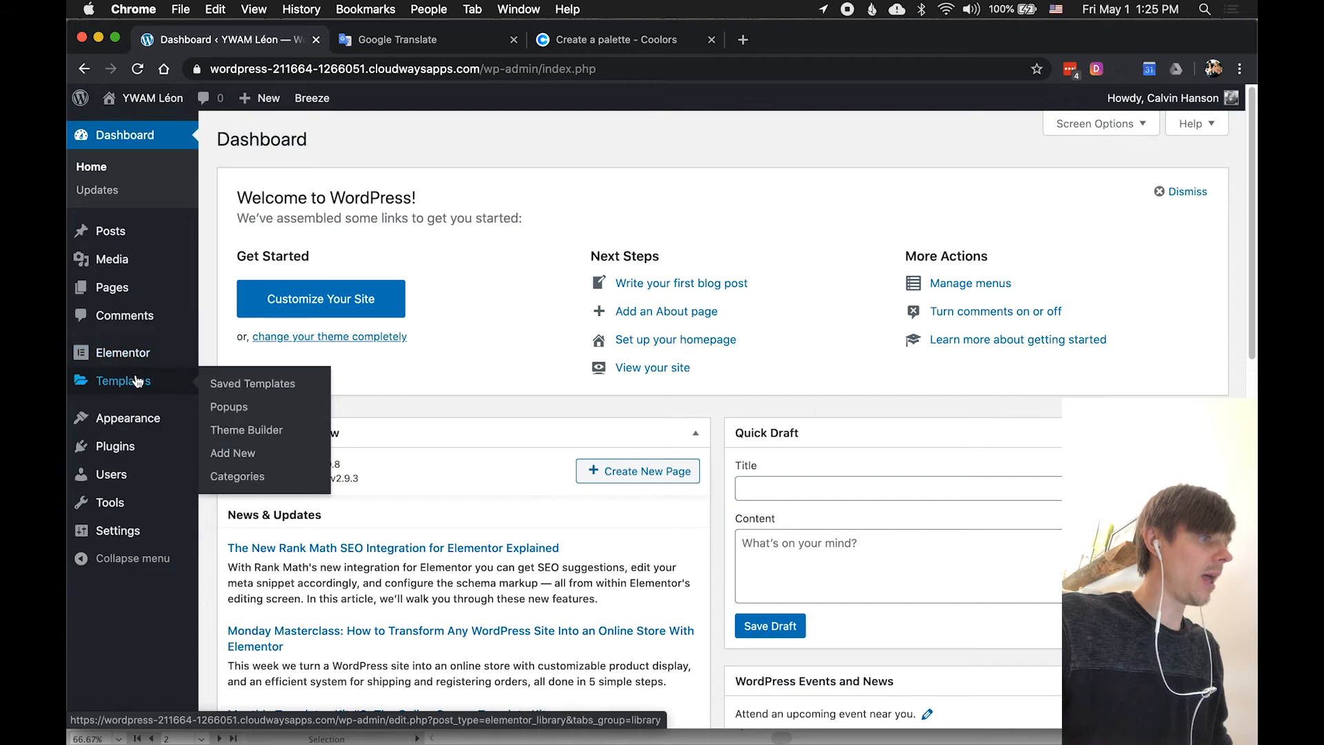
pyautogui.click(253, 432)
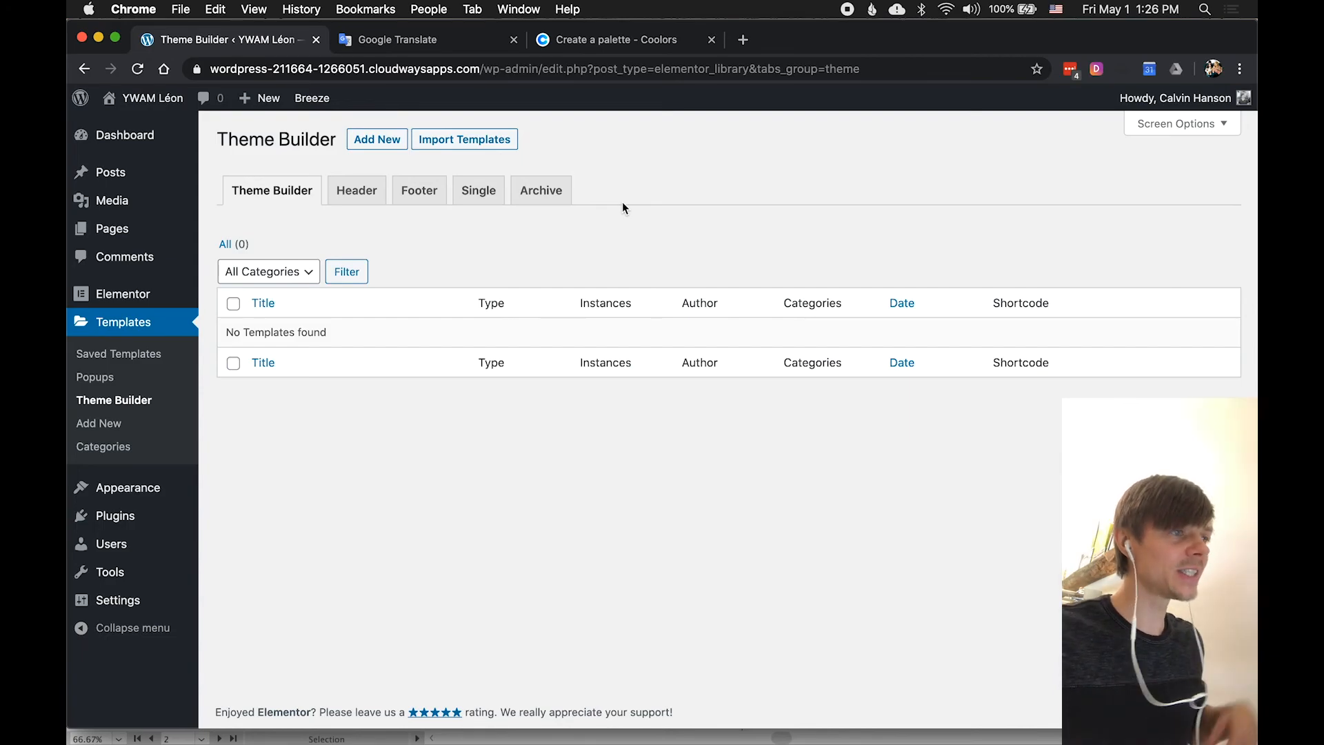
pyautogui.click(363, 199)
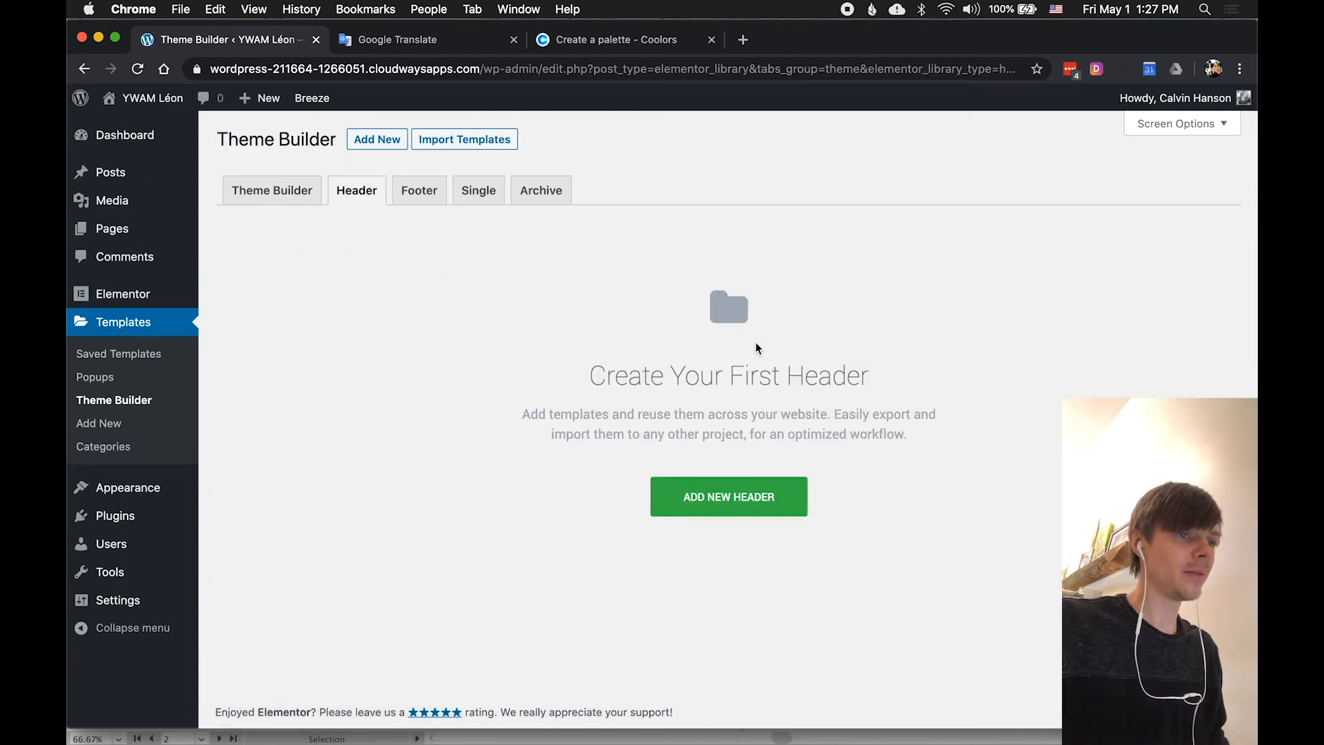
# Create a new Header template named "Header".
pyautogui.click(714, 504)
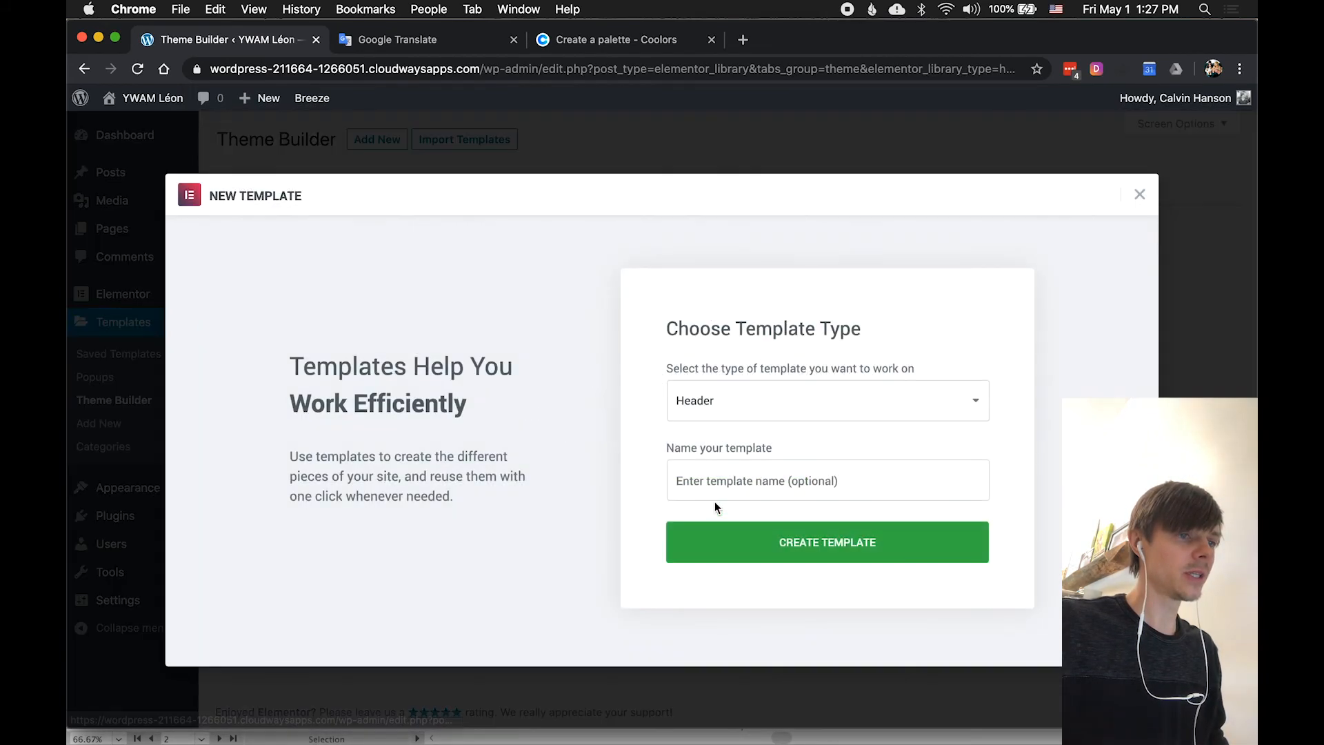
pyautogui.click(713, 477)
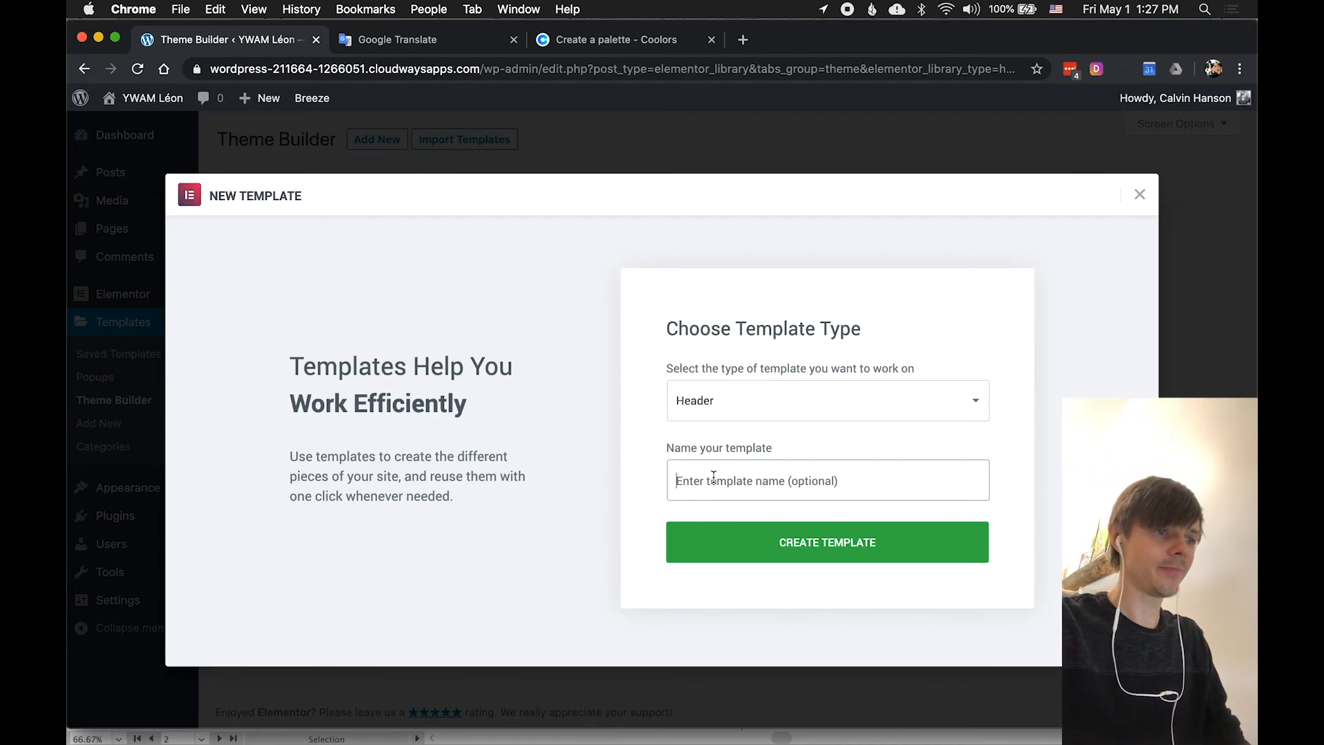
pyautogui.write('Header')
pyautogui.click(755, 531)
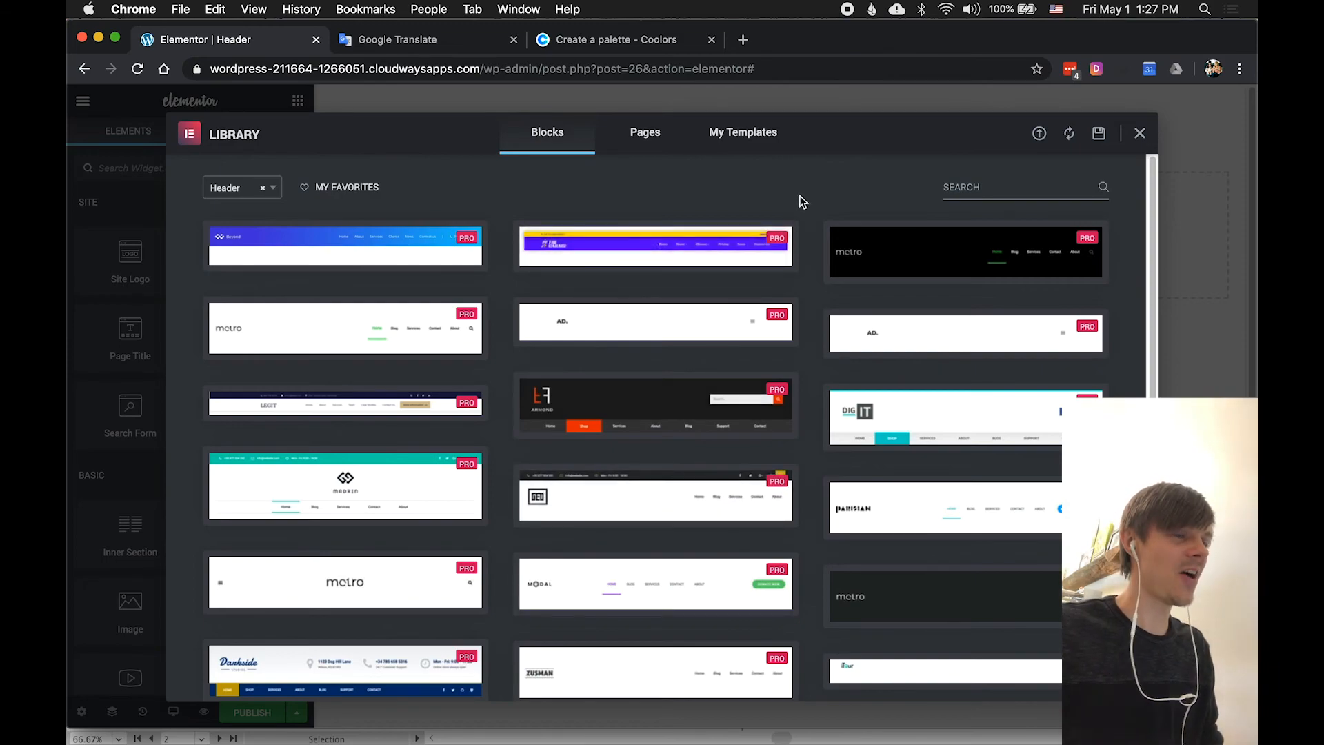
# Look through the ready-made header blocks in the template library, then close the library without inserting one.
pyautogui.moveTo(420, 417)
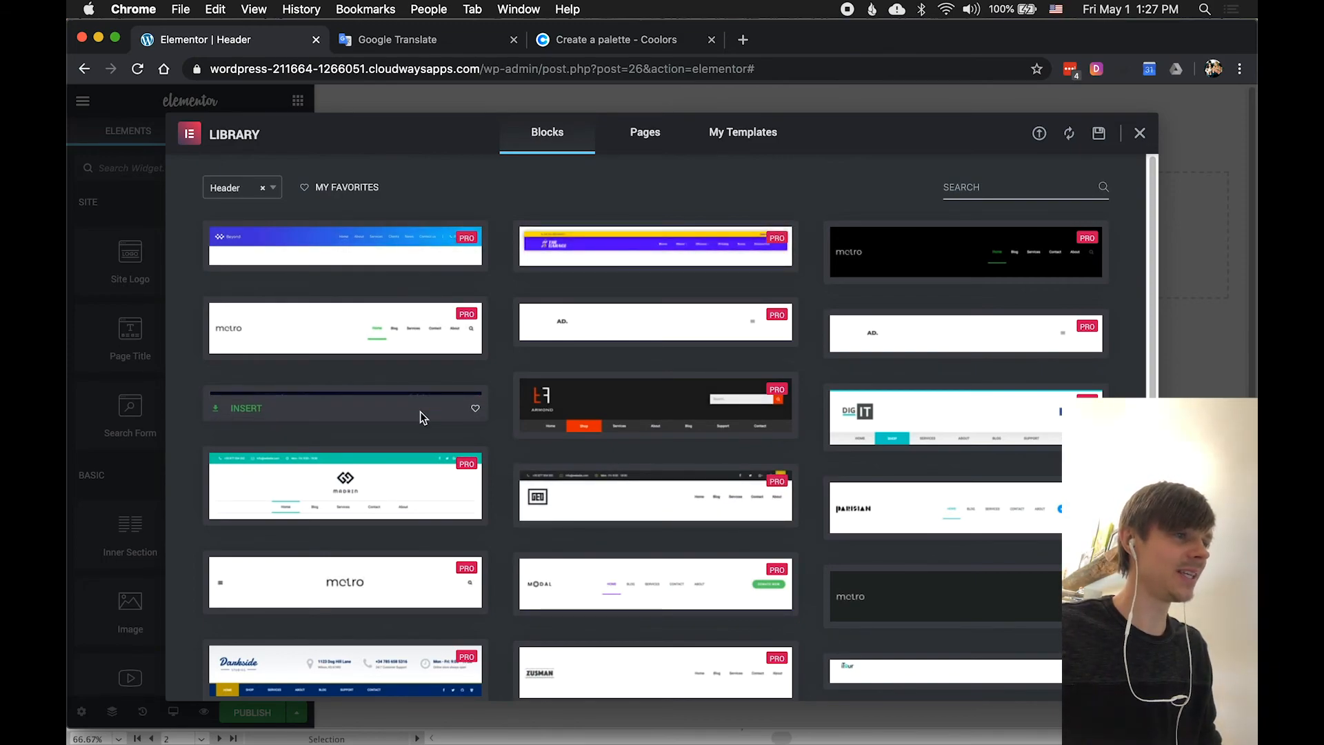
pyautogui.moveTo(893, 526)
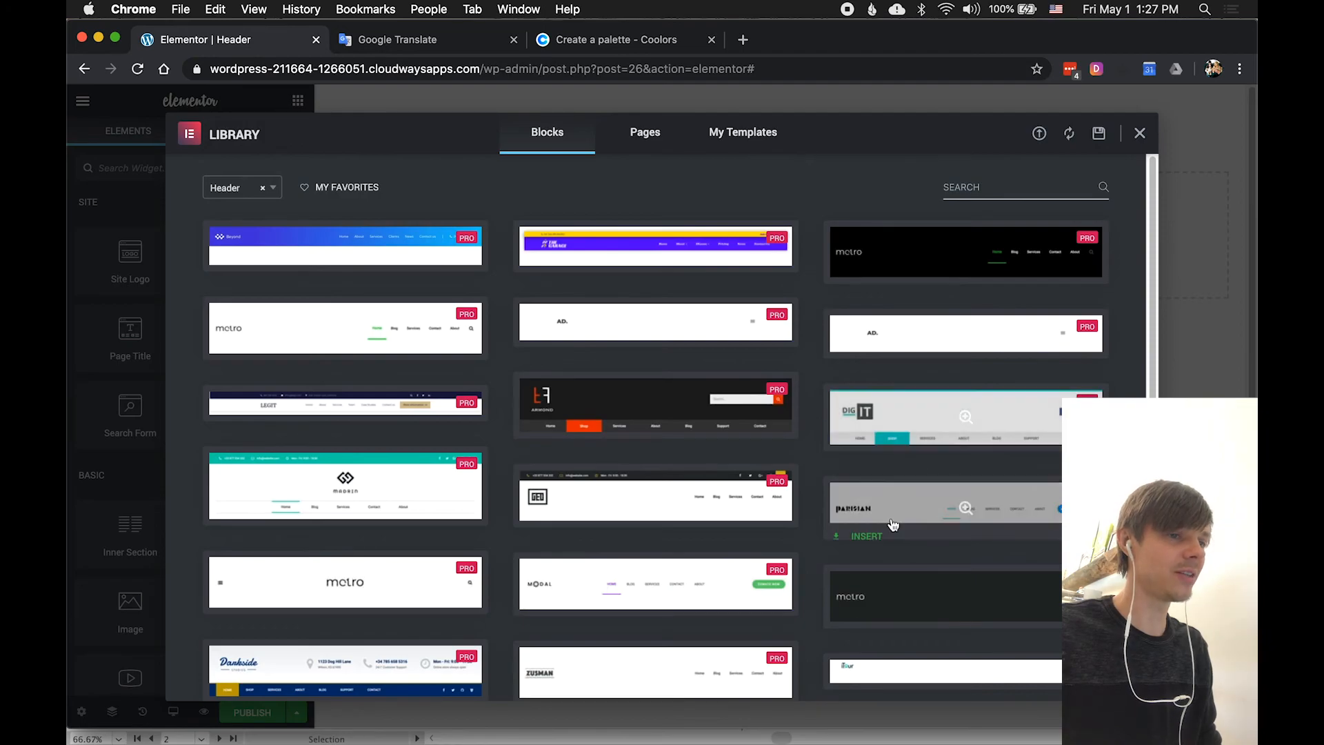
pyautogui.scroll(-4, 846, 628)
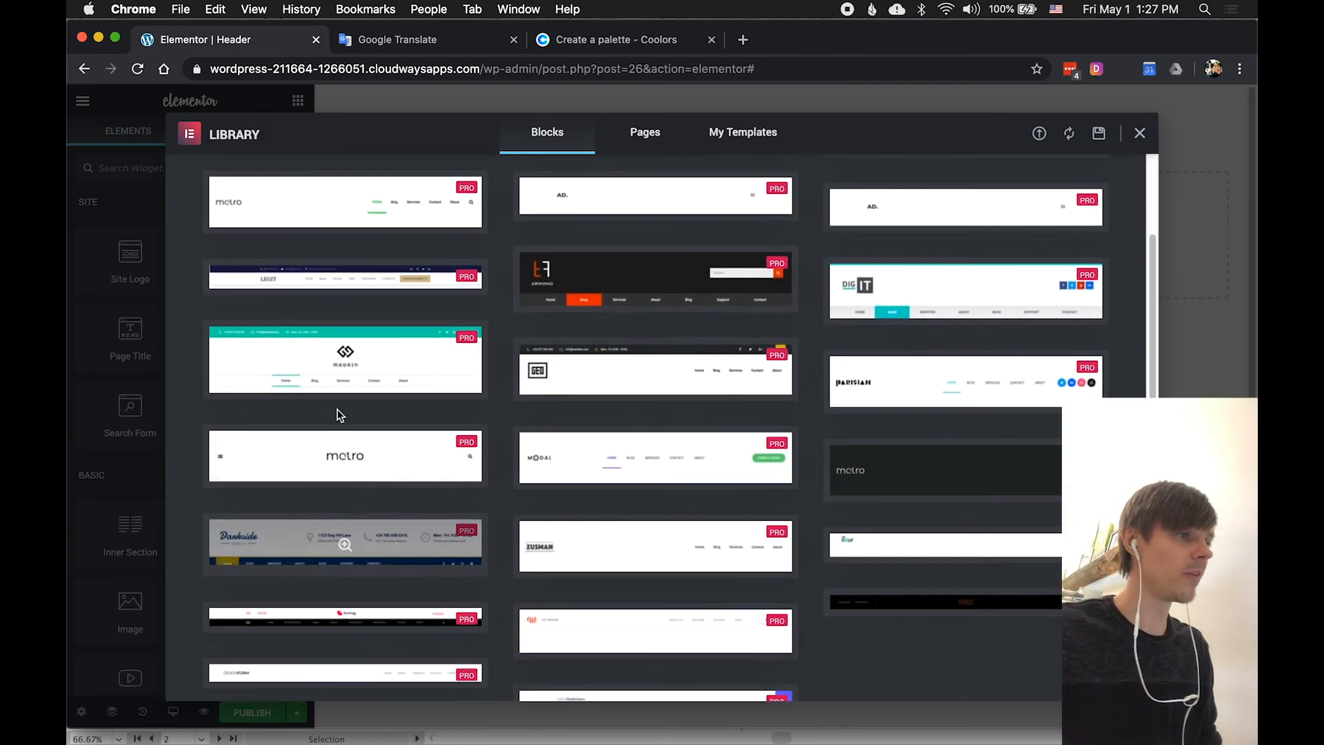
pyautogui.moveTo(353, 463)
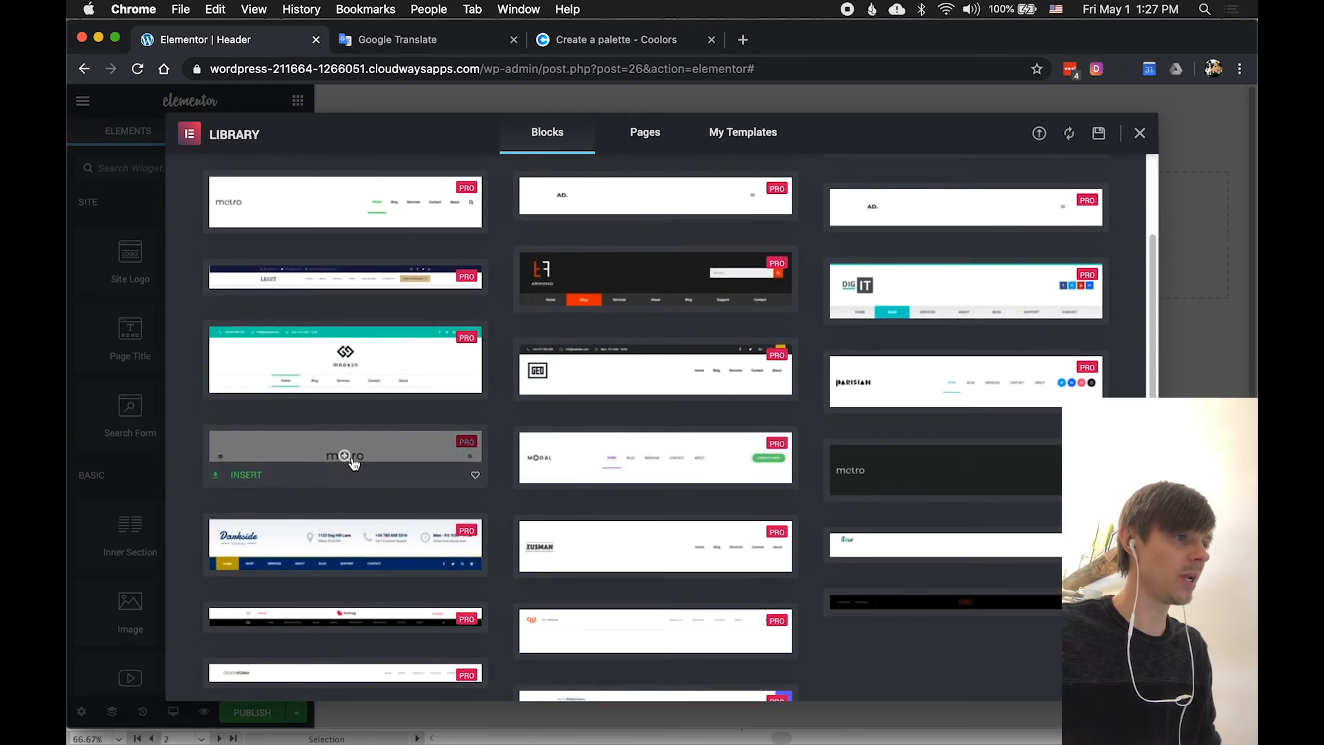
pyautogui.moveTo(853, 458)
pyautogui.scroll(-5, 856, 458)
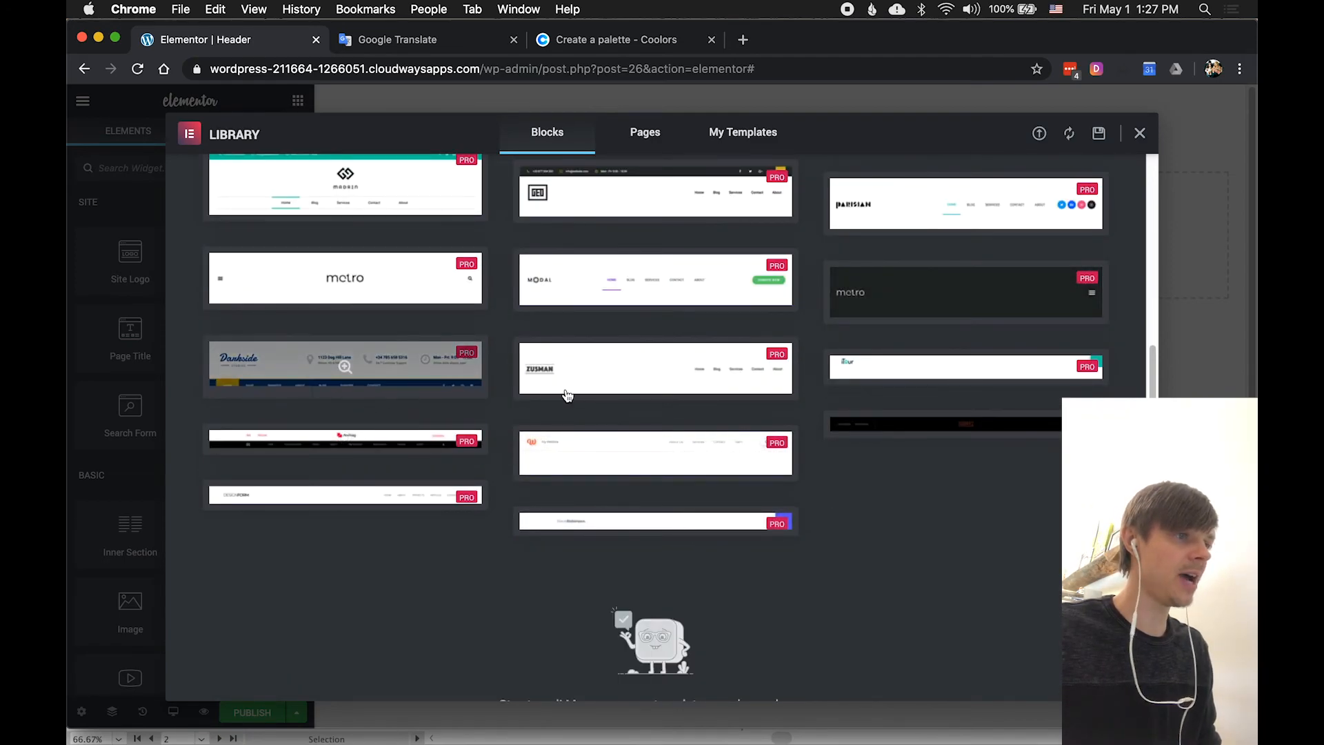
pyautogui.moveTo(571, 395)
pyautogui.scroll(5, 572, 388)
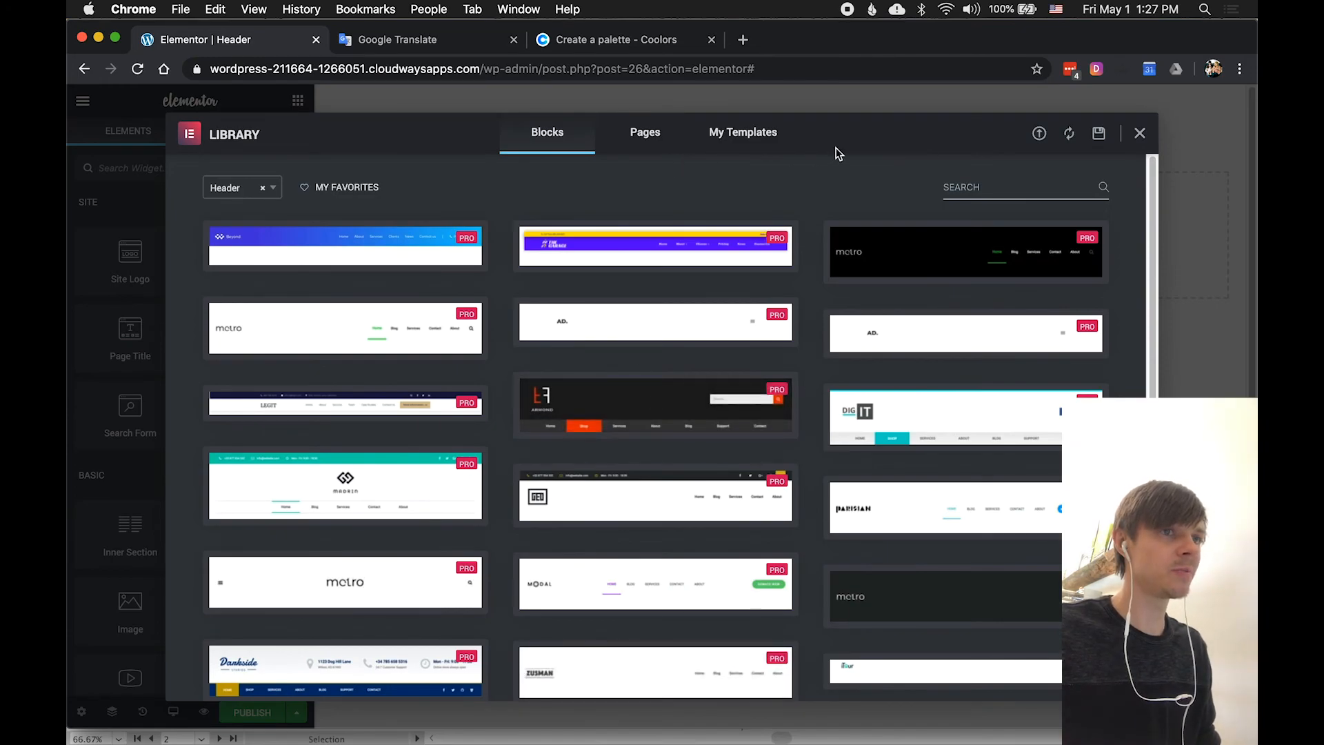
pyautogui.click(1139, 135)
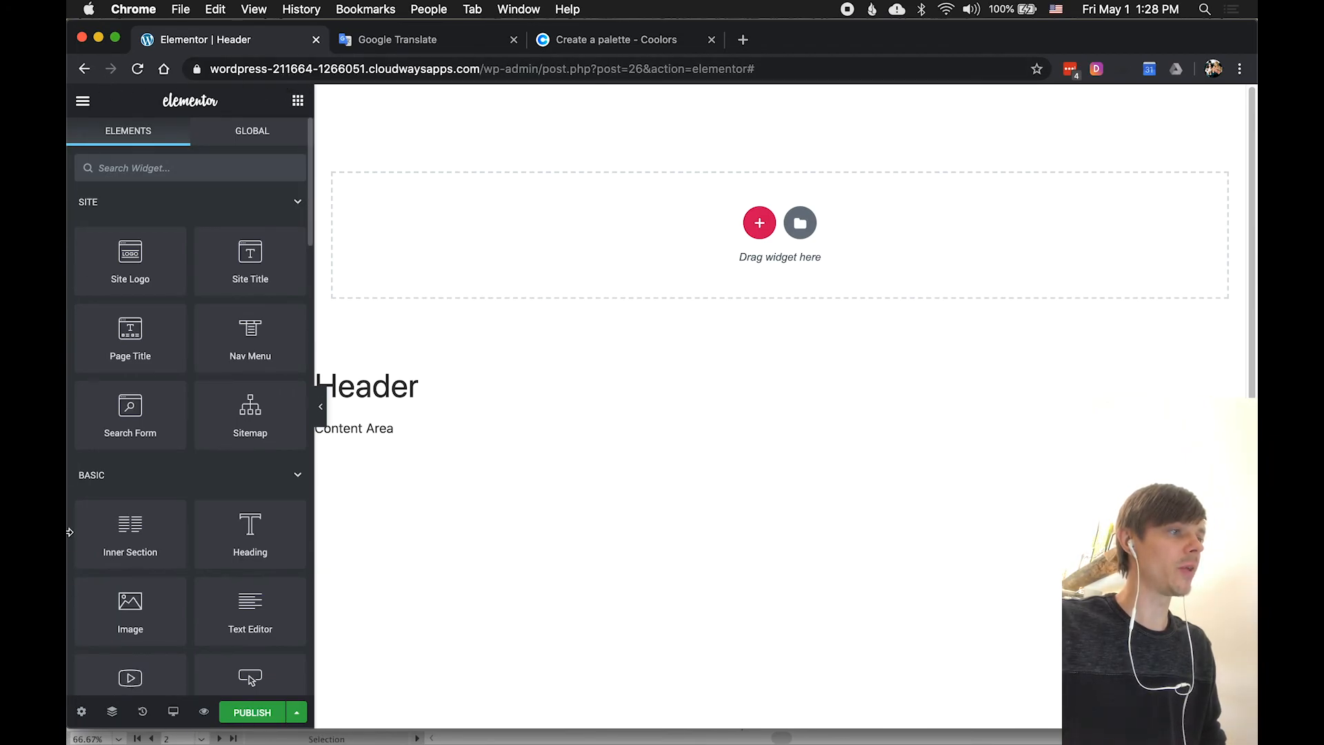
# Add a new section with two equal columns to the header template.
pyautogui.scroll(-15, 135, 507)
pyautogui.scroll(15, 135, 507)
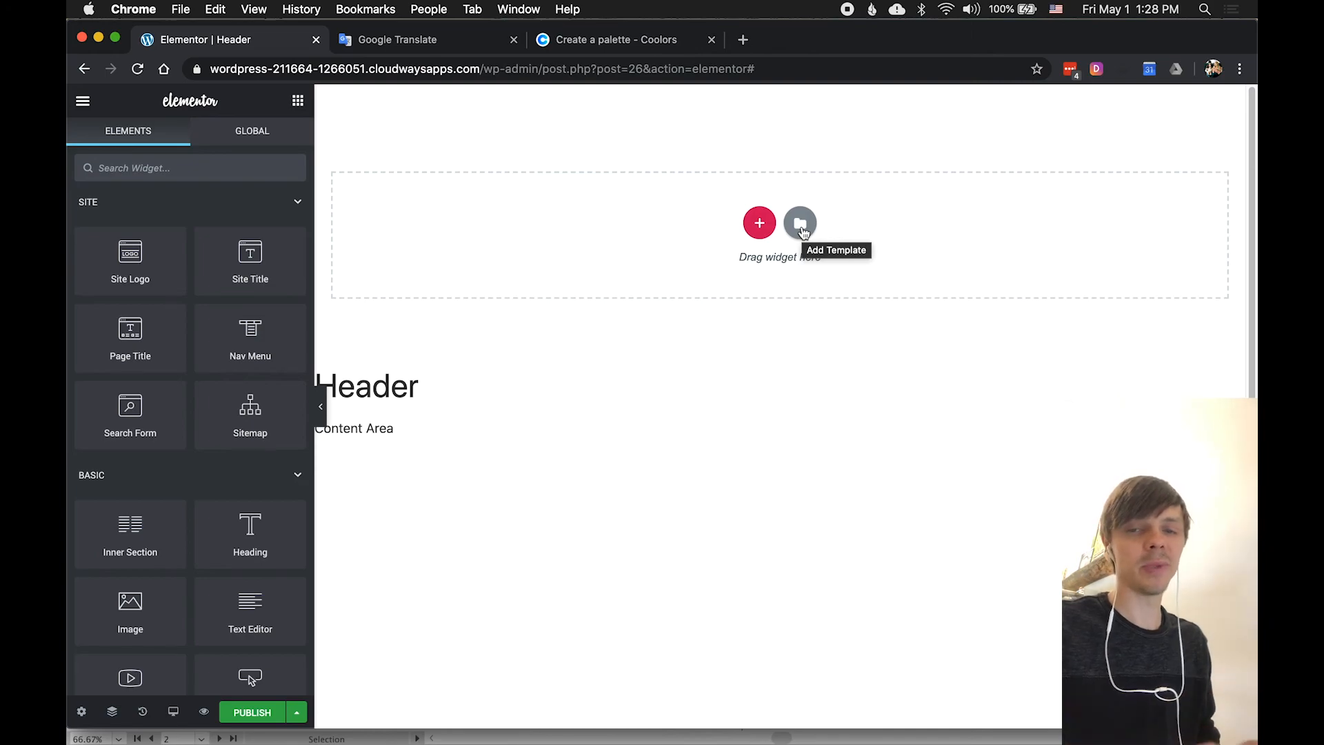
pyautogui.click(761, 226)
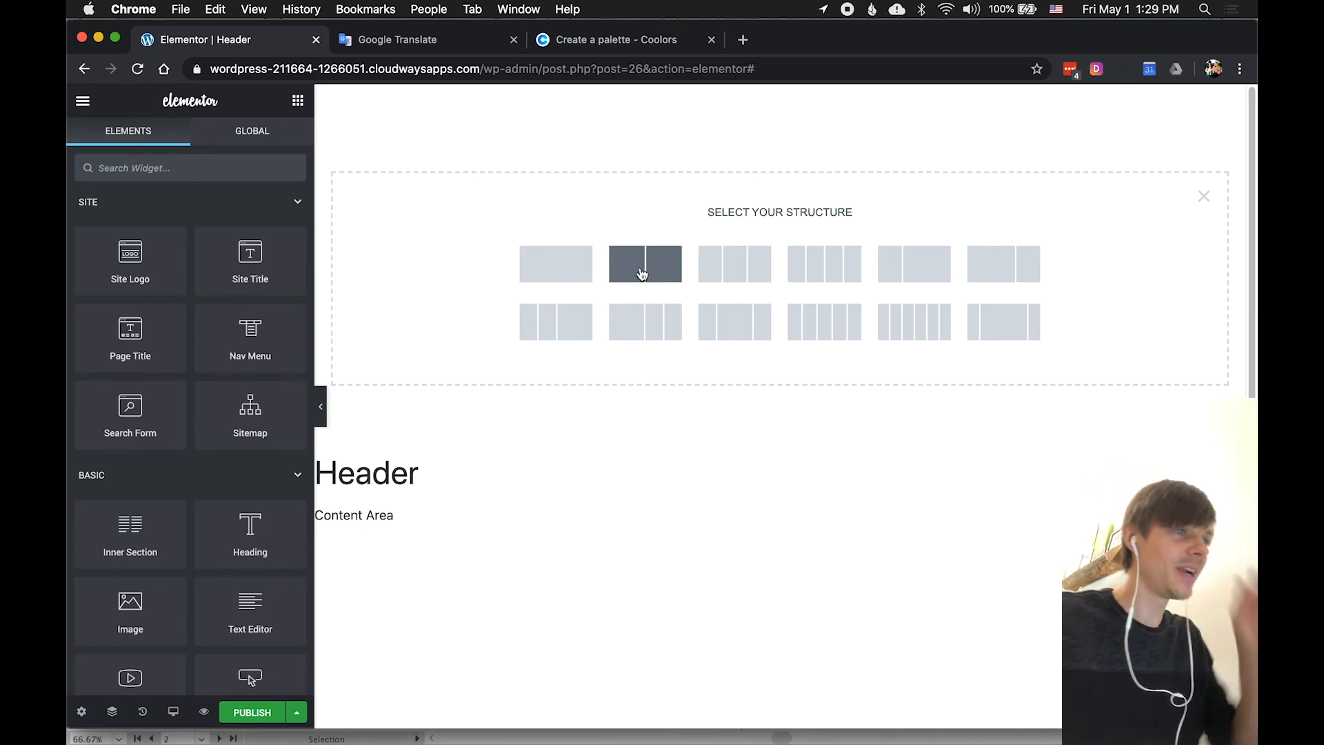
pyautogui.click(642, 269)
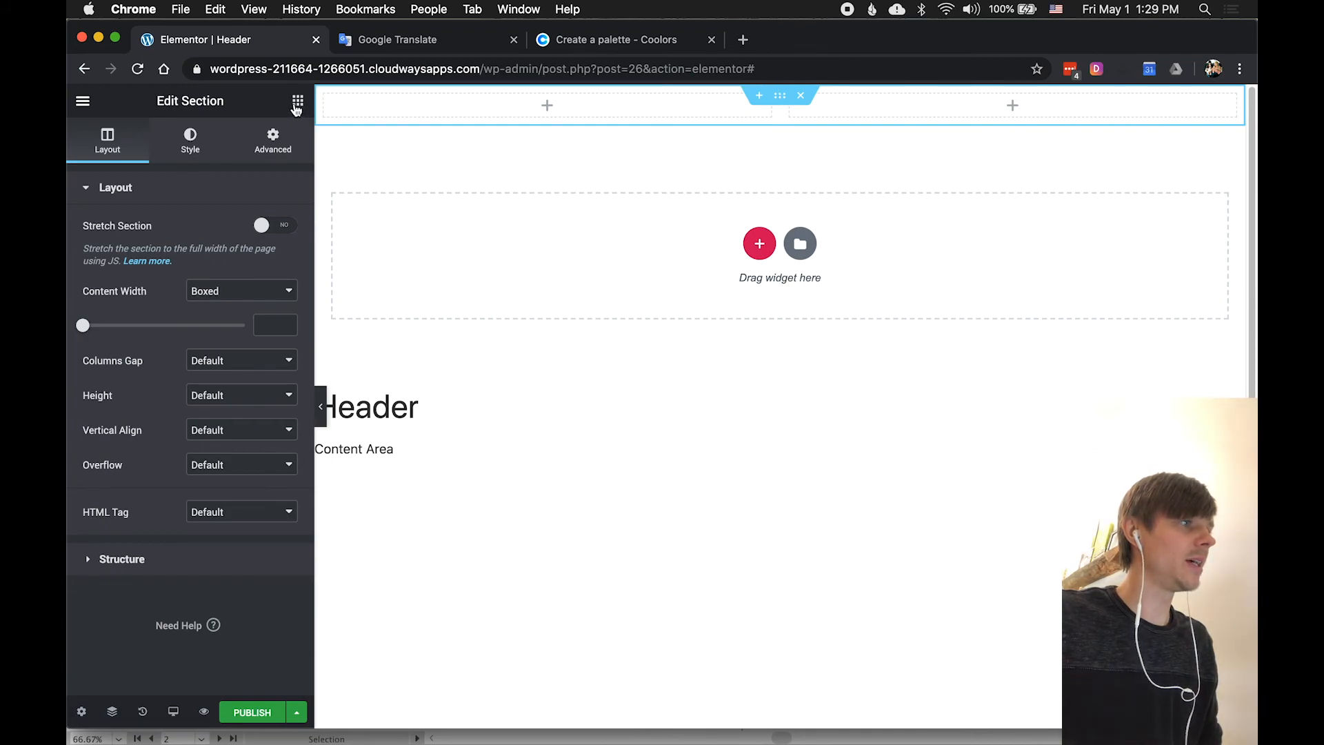
# View the layout settings of the new section and of its right column, dismissing the right-click tip.
pyautogui.click(780, 98)
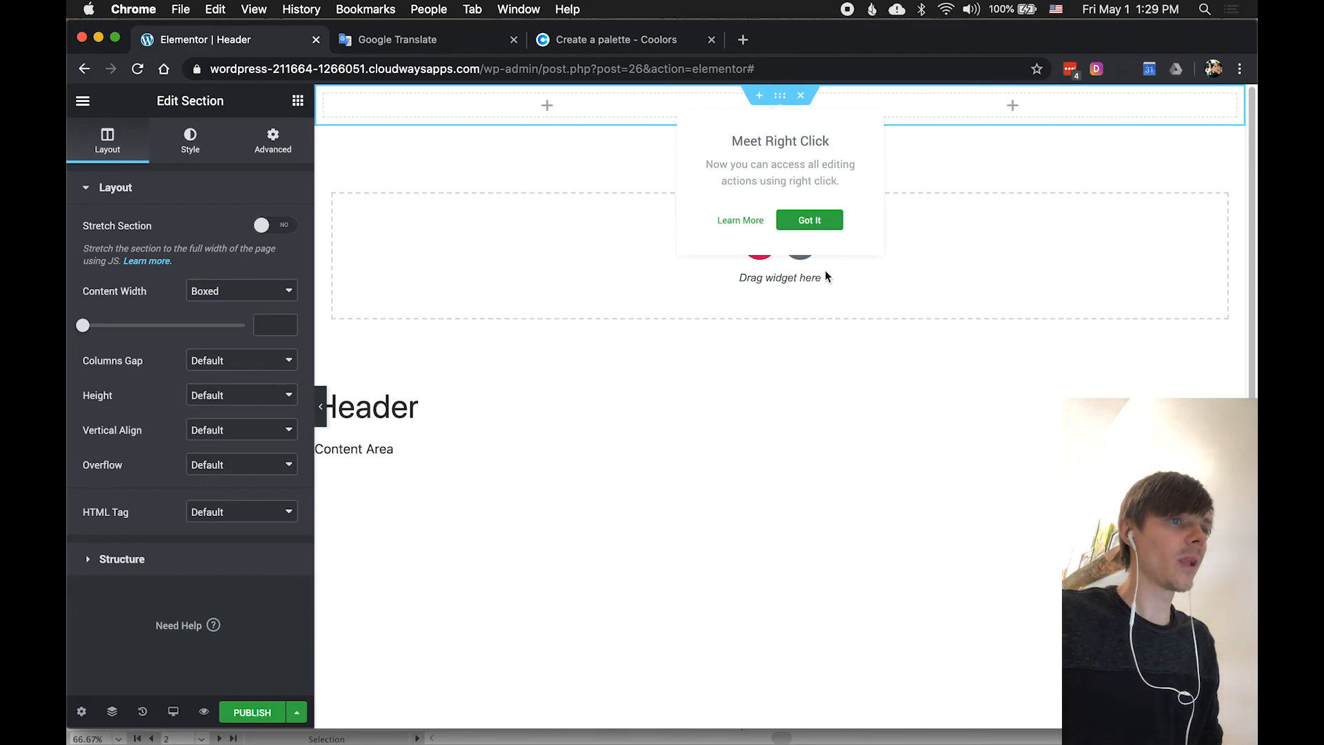
pyautogui.click(820, 227)
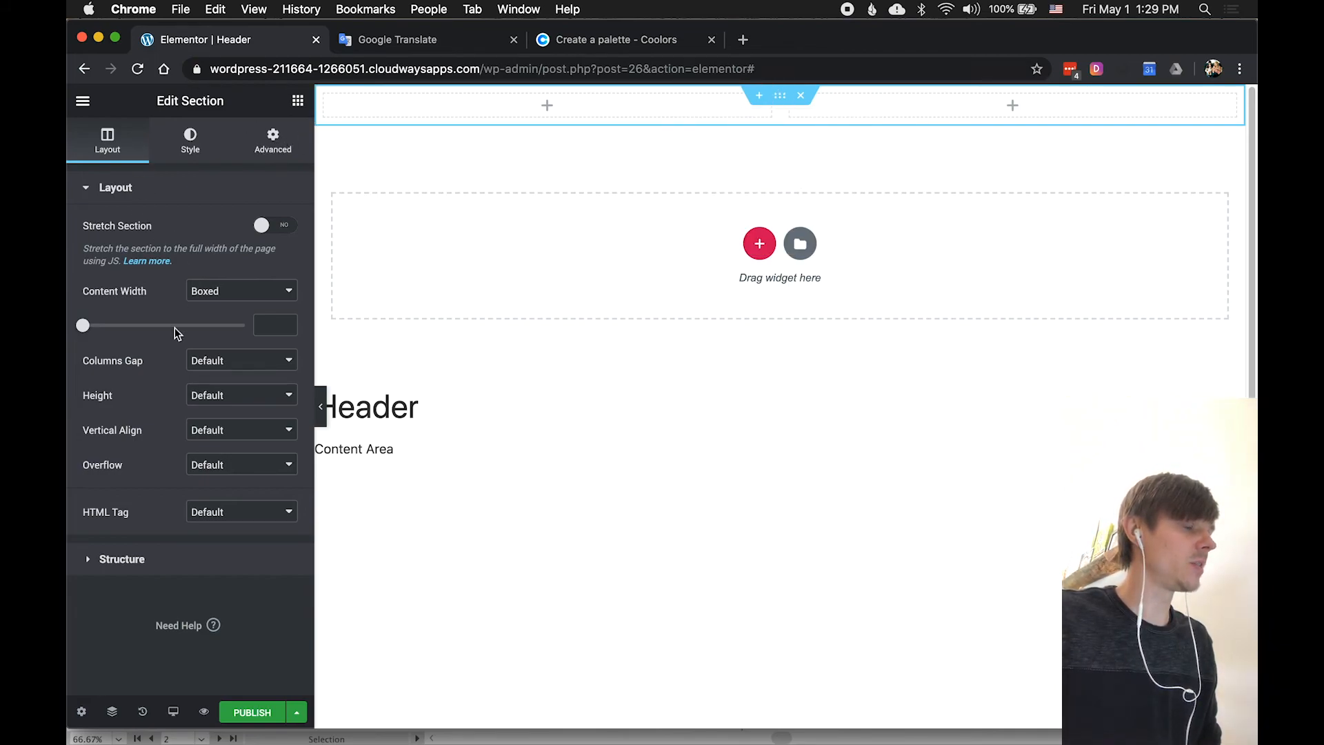
pyautogui.moveTo(355, 111)
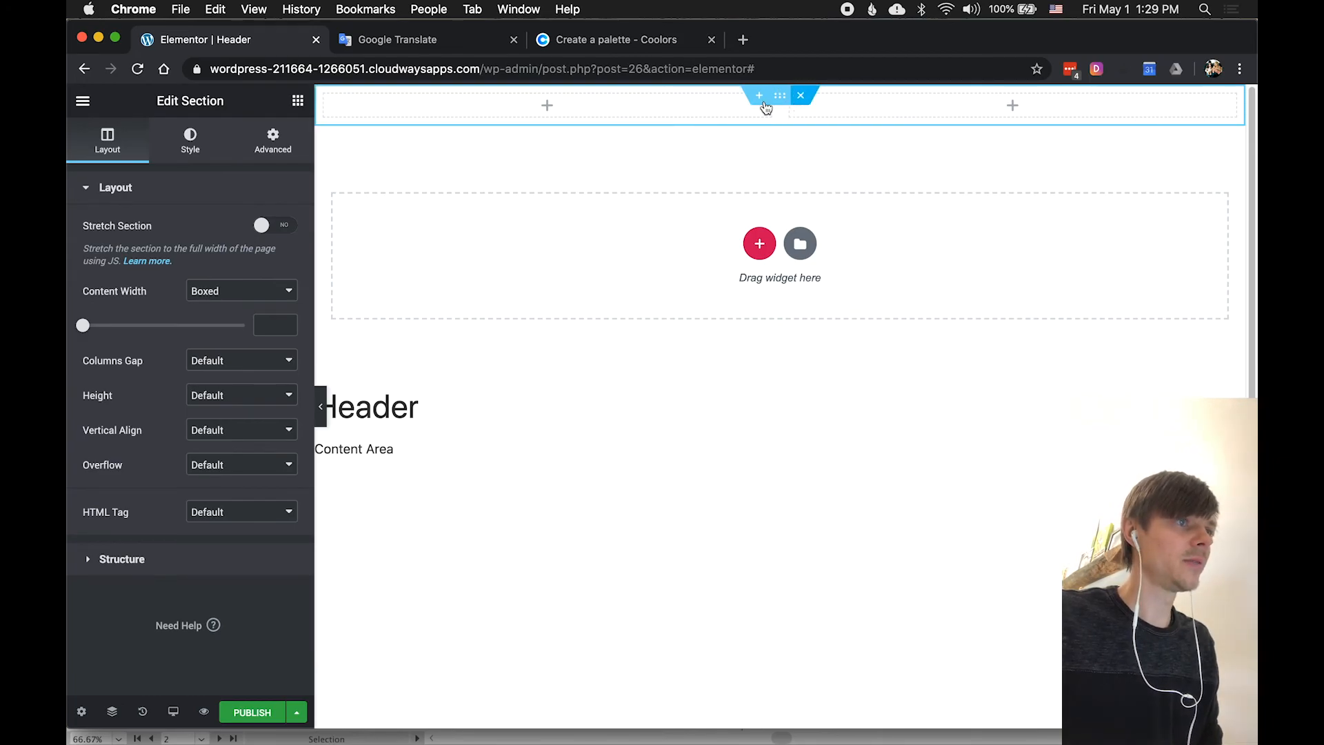
pyautogui.click(853, 110)
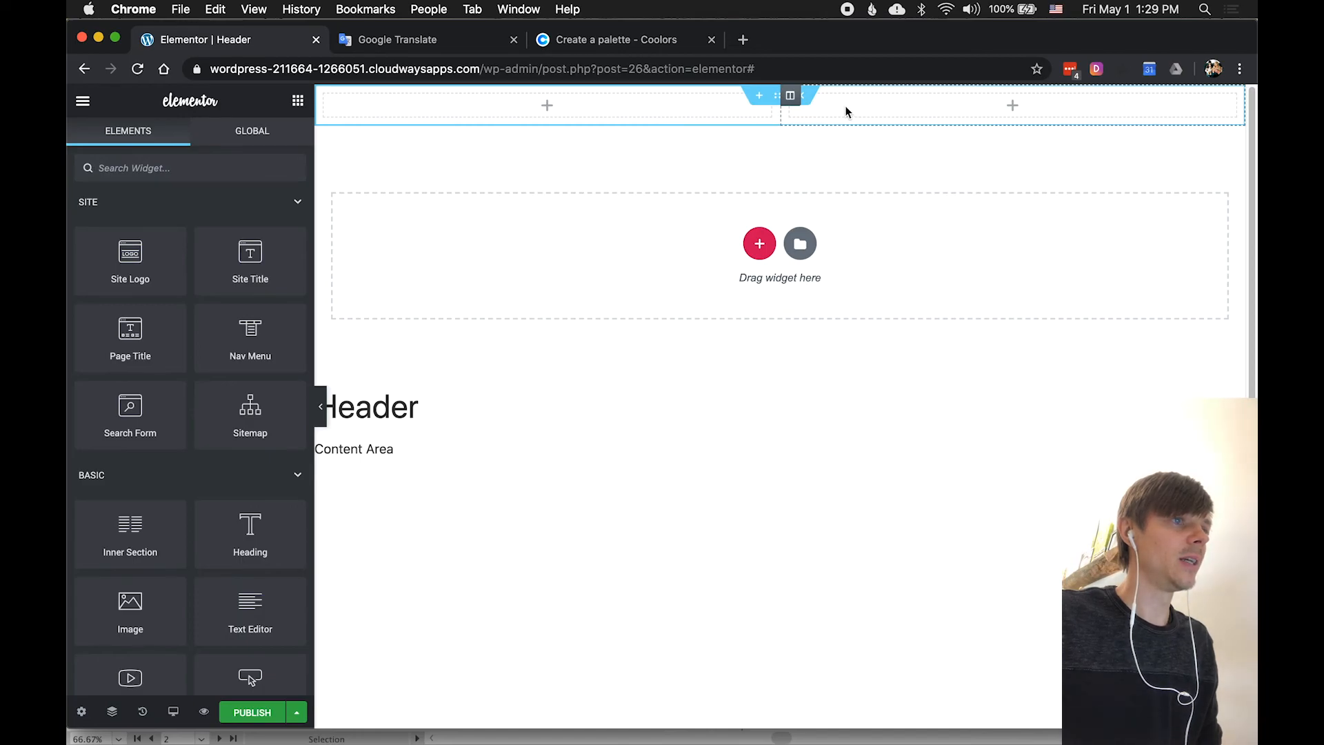
pyautogui.click(791, 109)
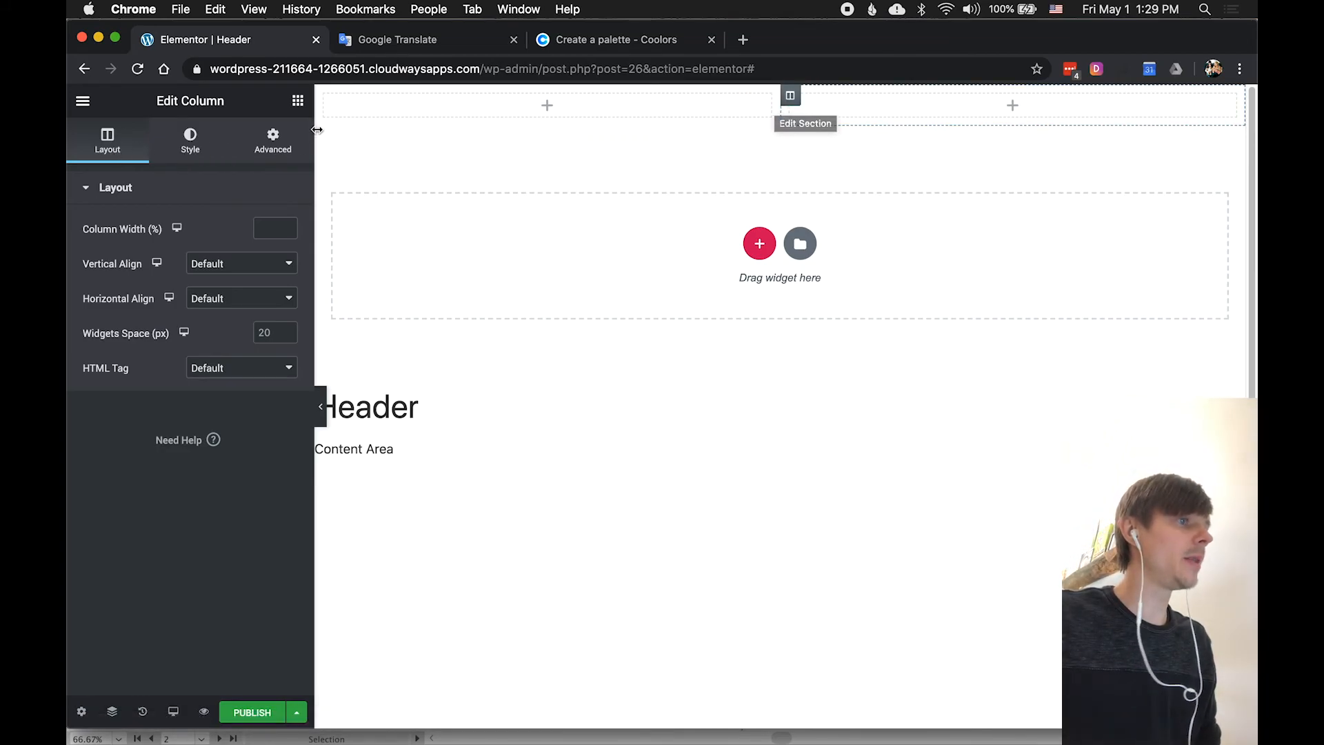
# Place an Image widget in the left column of the header section.
pyautogui.click(298, 100)
pyautogui.scroll(-1, 230, 430)
pyautogui.moveTo(130, 594)
pyautogui.mouseDown()
pyautogui.moveTo(489, 117)
pyautogui.moveTo(206, 545)
pyautogui.moveTo(131, 600)
pyautogui.mouseUp()
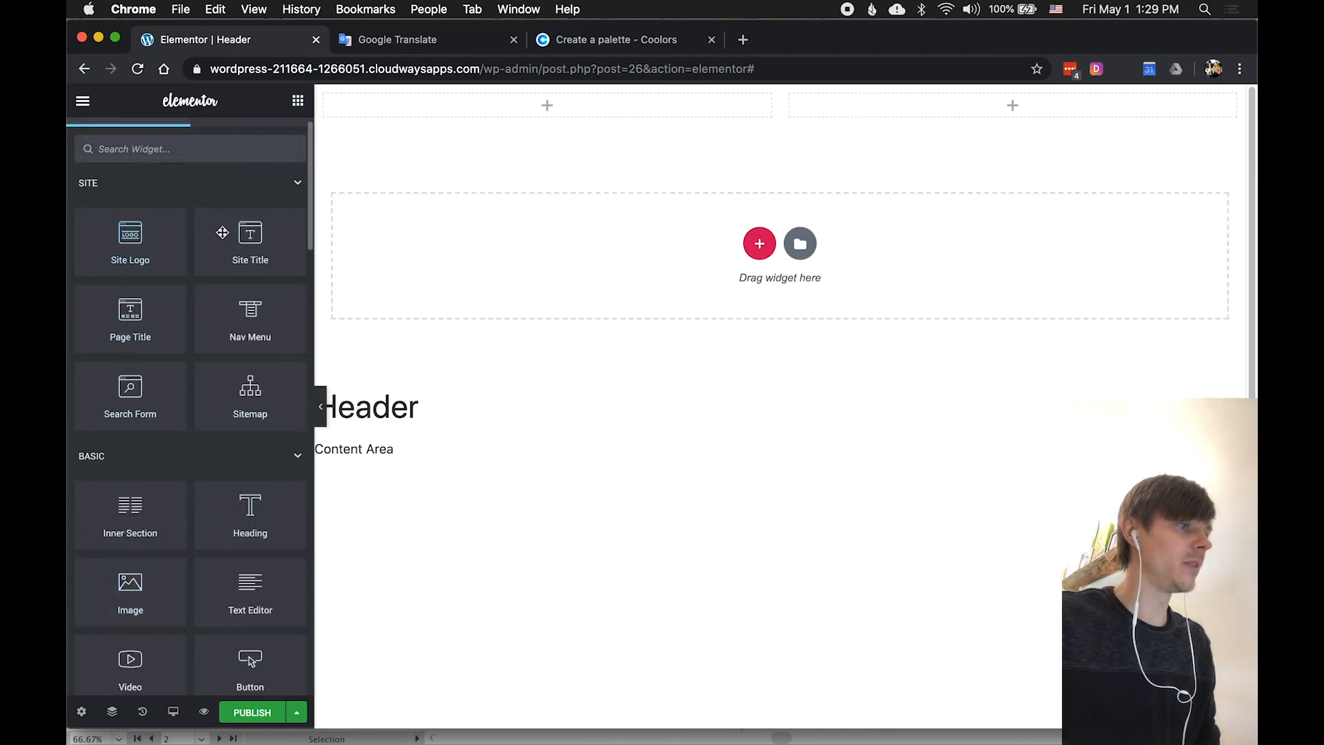
pyautogui.scroll(-1, 207, 614)
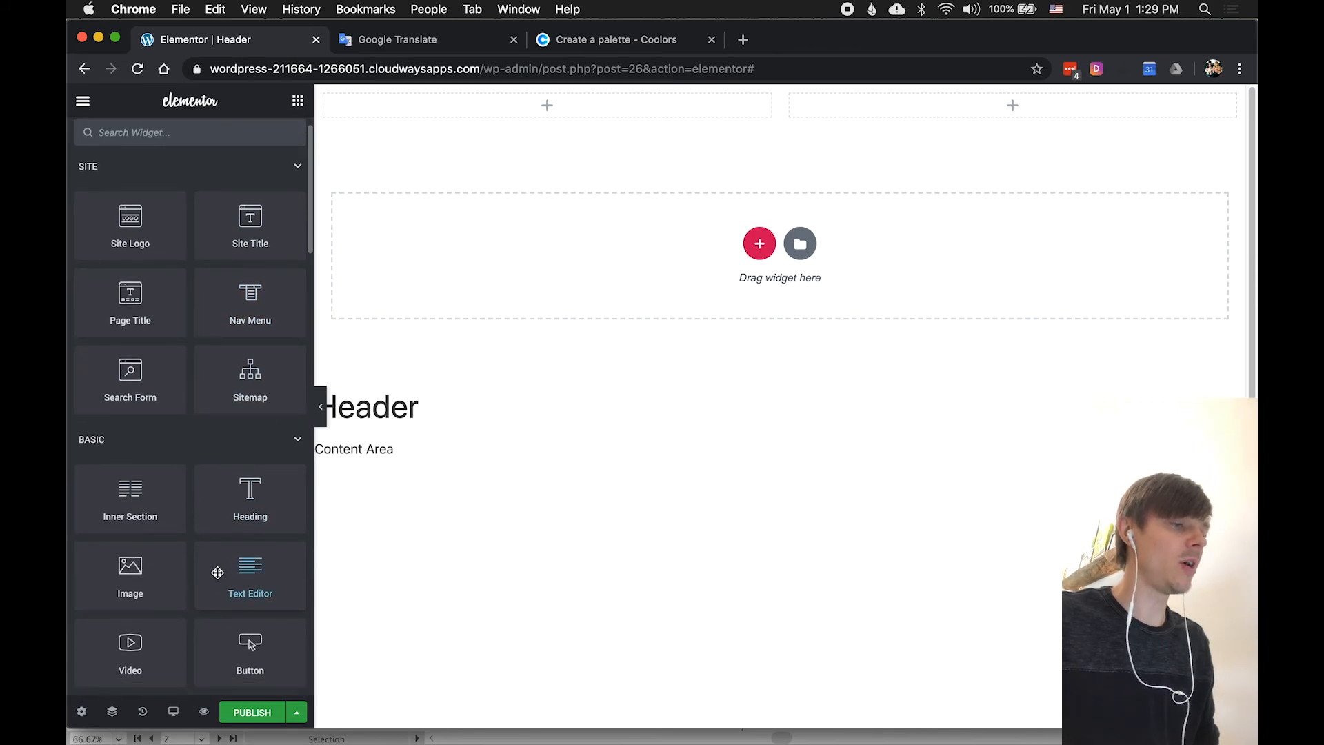
pyautogui.scroll(-2, 218, 572)
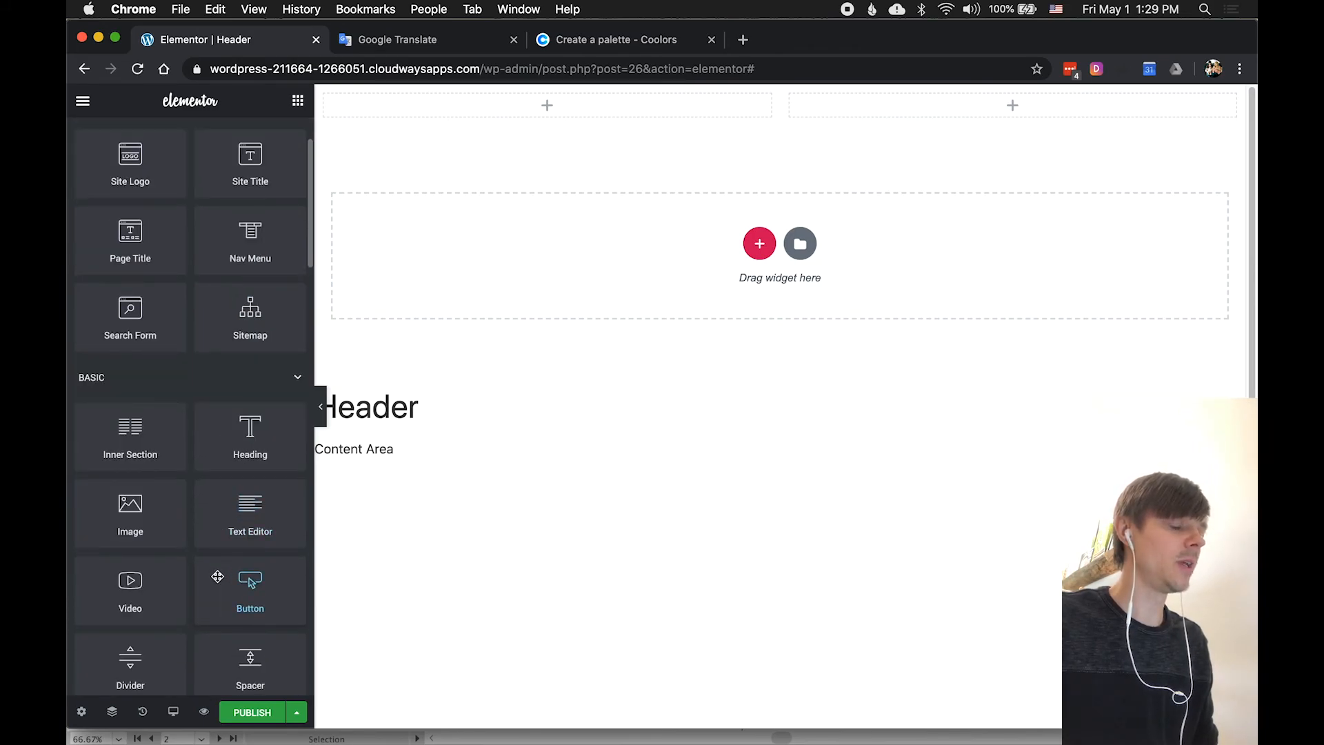
pyautogui.scroll(3, 217, 578)
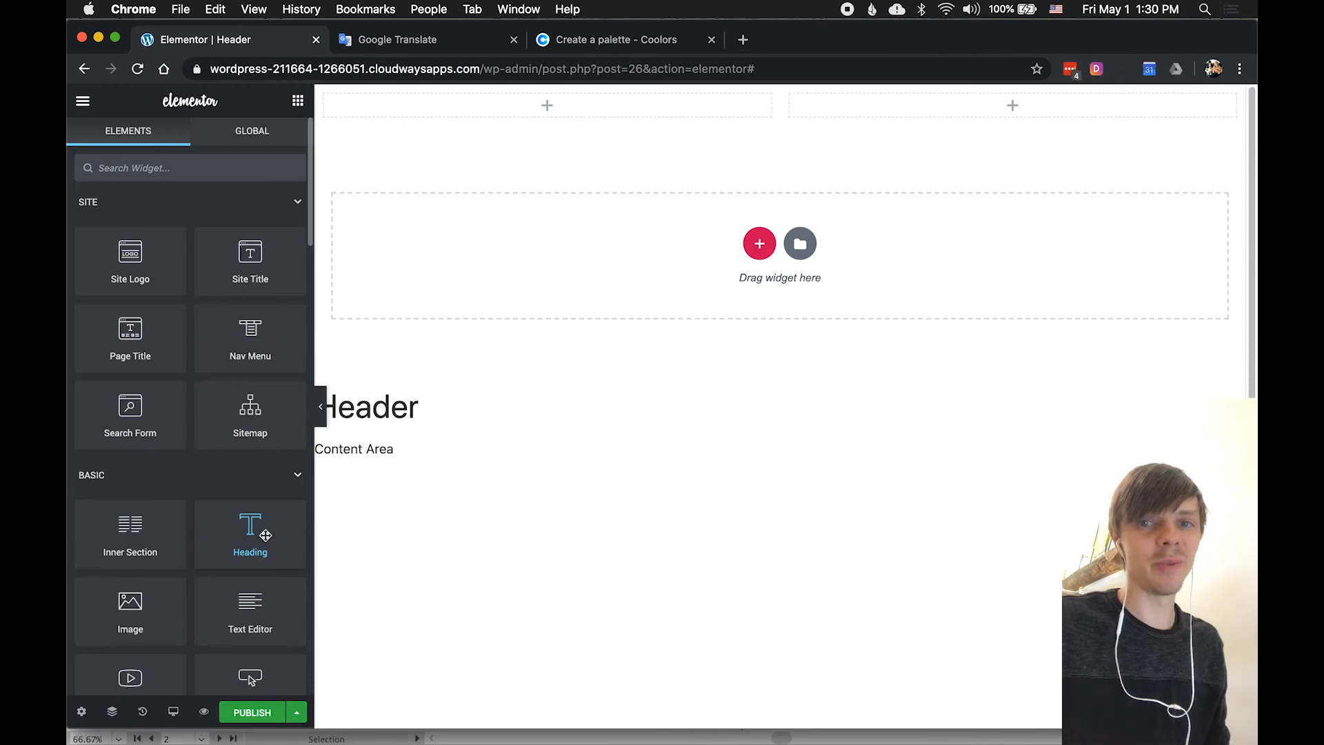
pyautogui.moveTo(169, 590); pyautogui.dragTo(506, 96)
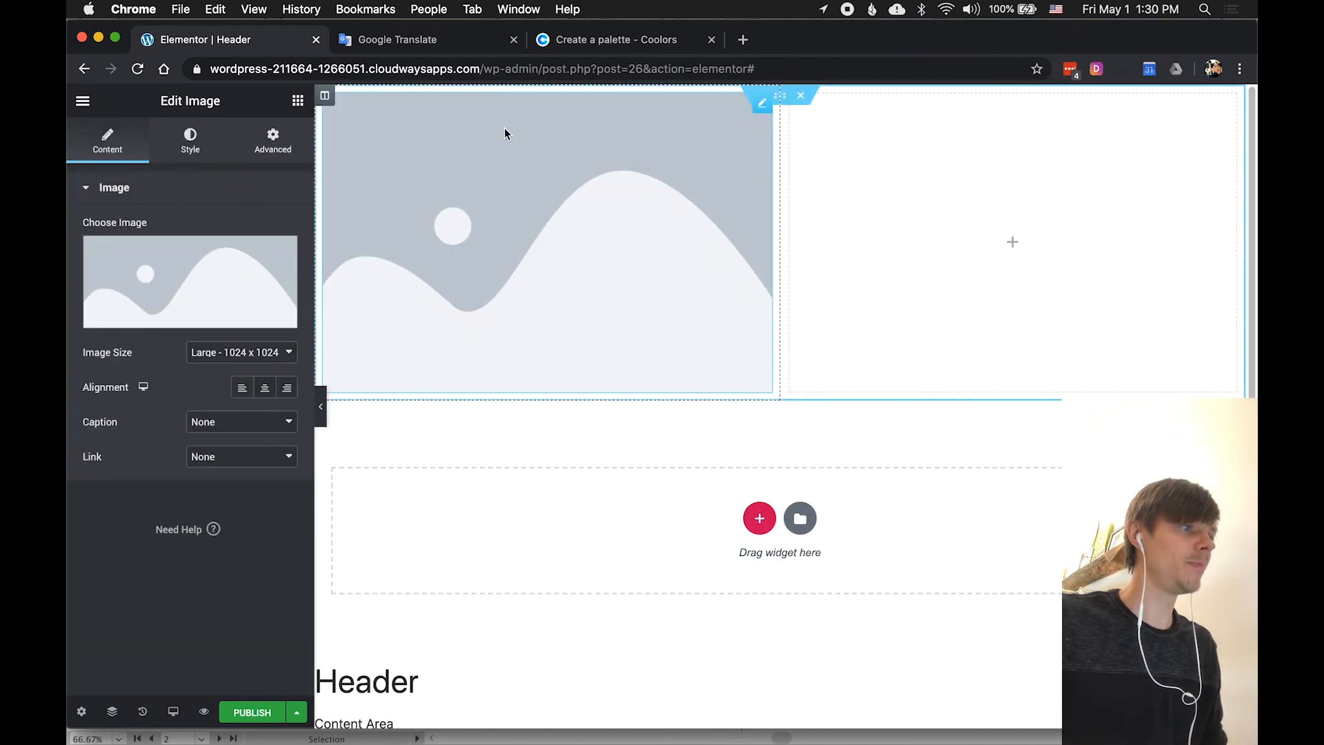
pyautogui.moveTo(180, 300)
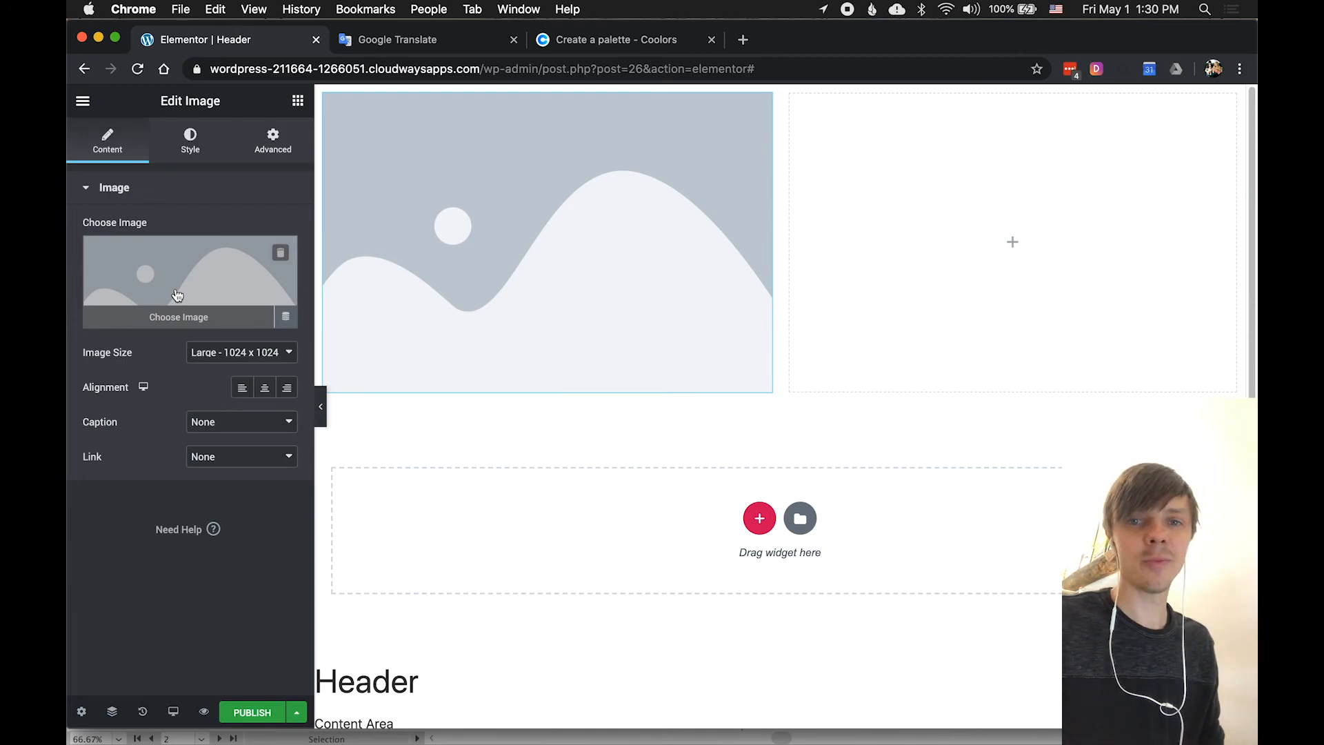
pyautogui.click(178, 295)
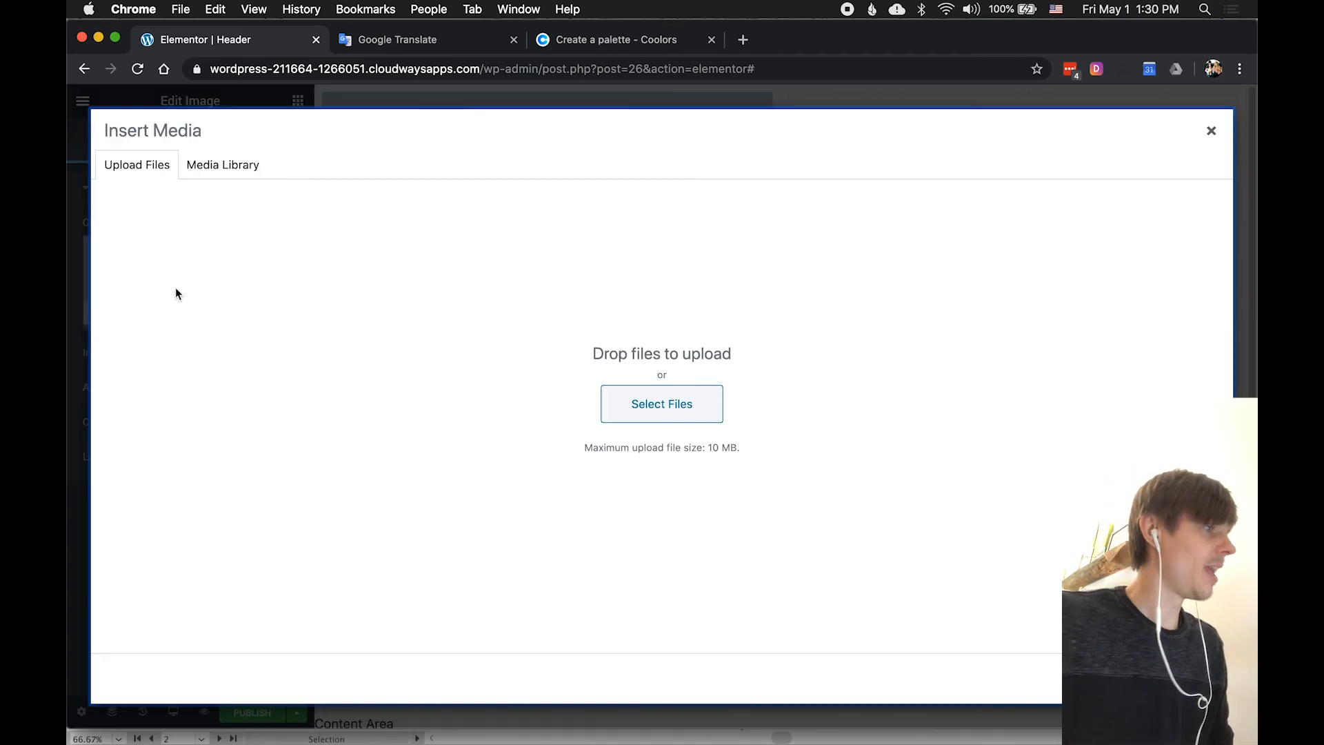
pyautogui.click(1212, 131)
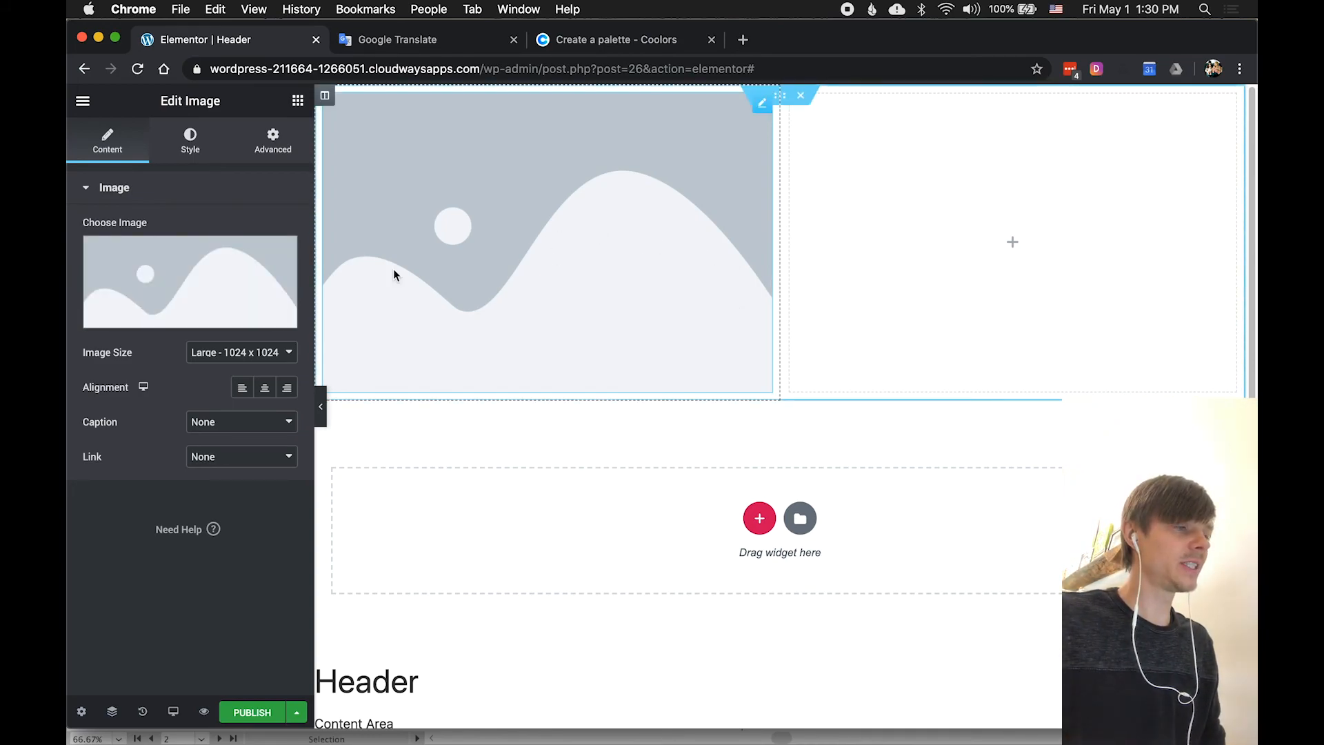
# Upload YWAM-LEON.png from the desktop to the media library and insert it into the Image widget.
pyautogui.moveTo(167, 295)
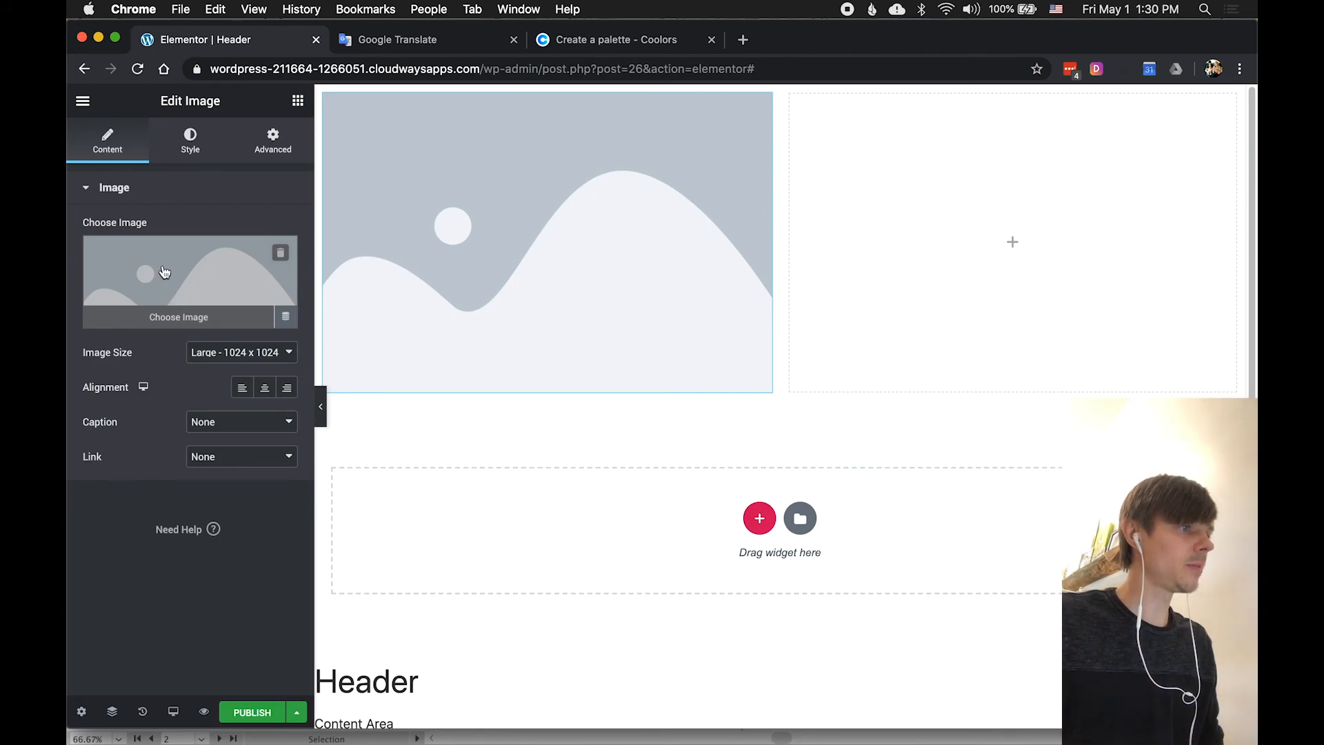
pyautogui.click(164, 271)
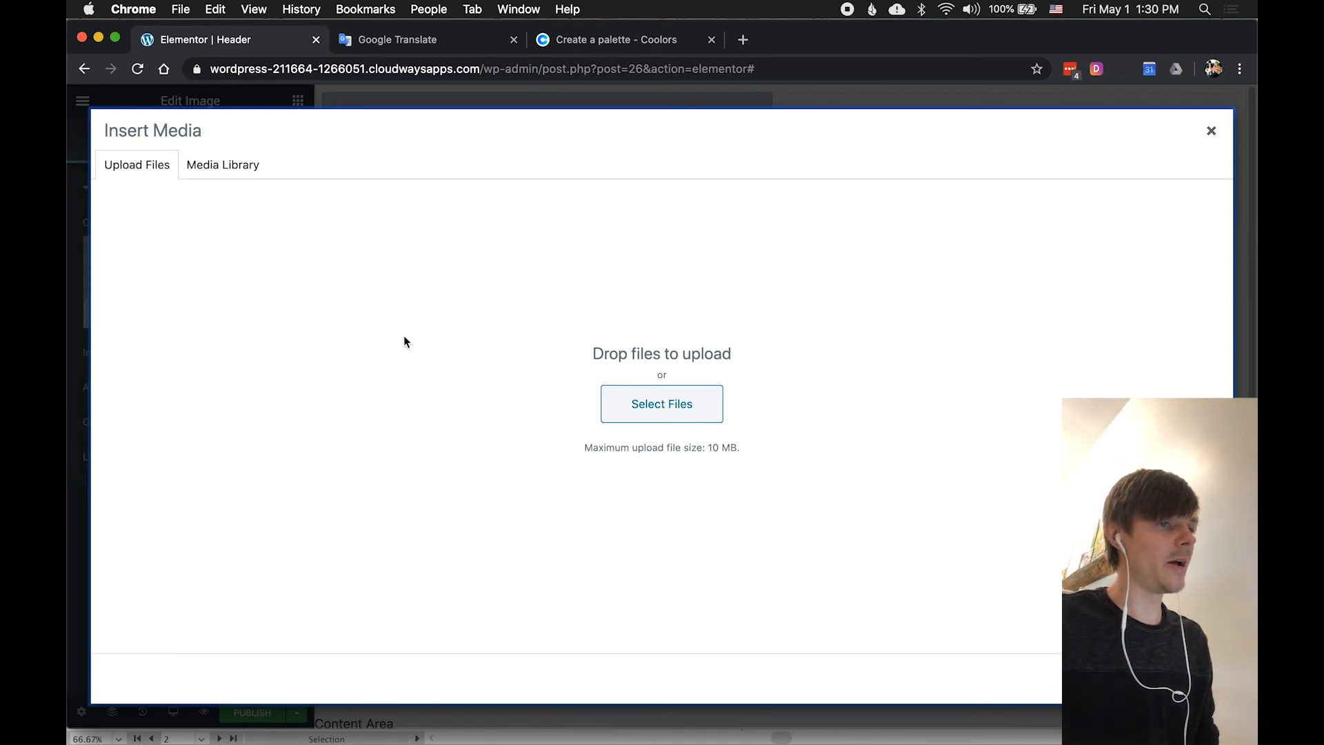
pyautogui.press('F11')
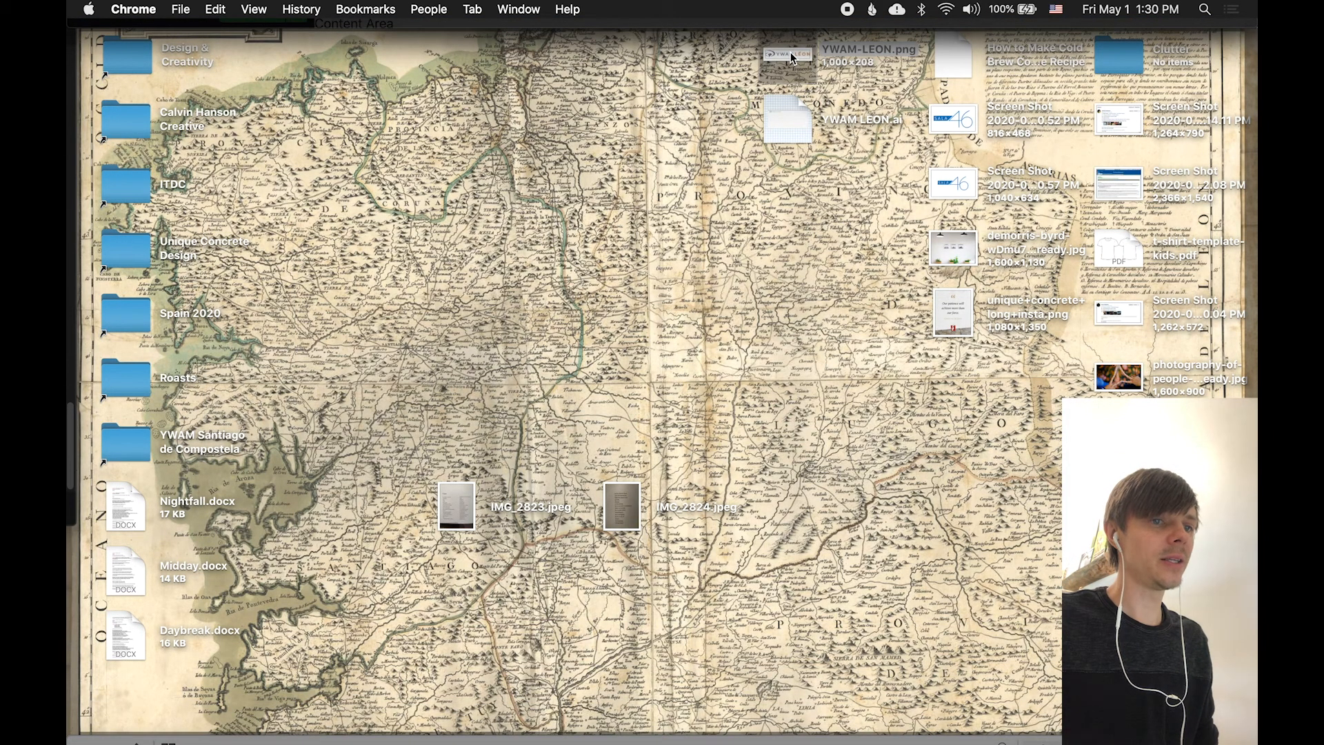
pyautogui.moveTo(787, 53); pyautogui.dragTo(768, 60)
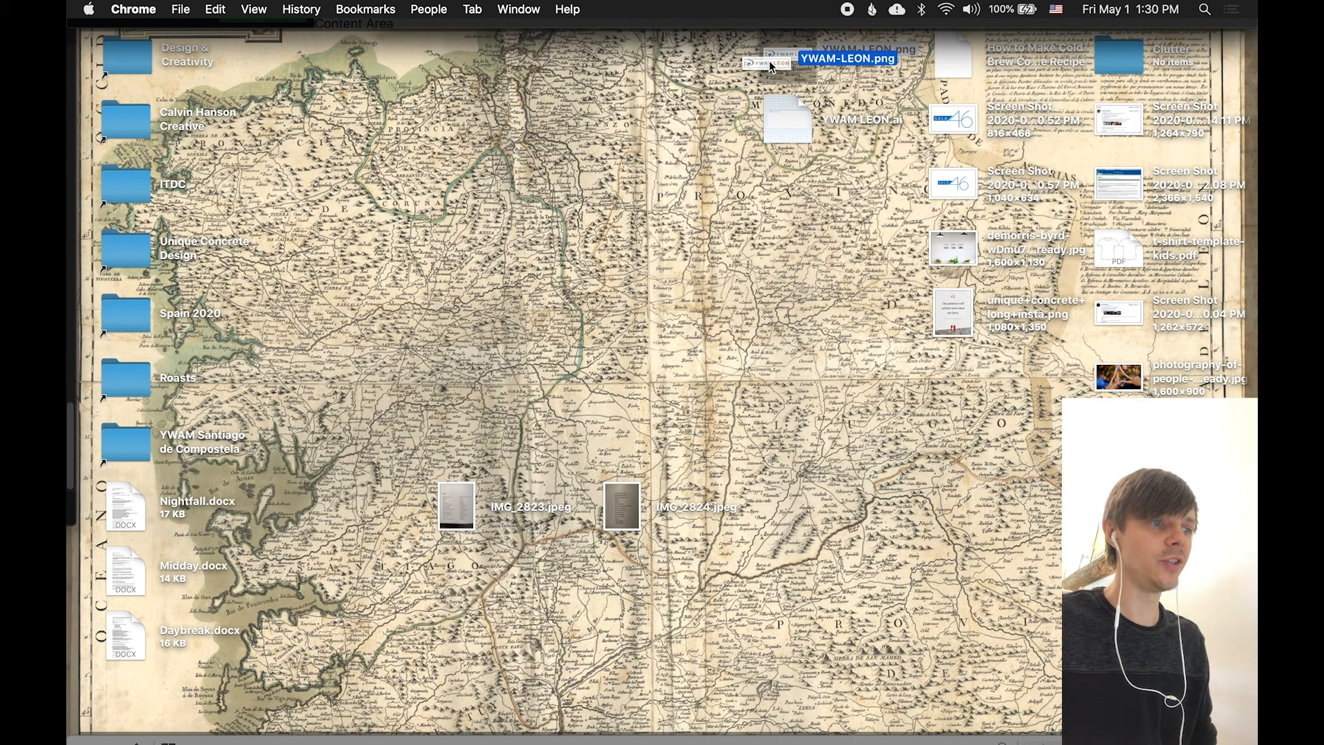
pyautogui.moveTo(768, 61); pyautogui.dragTo(503, 360)
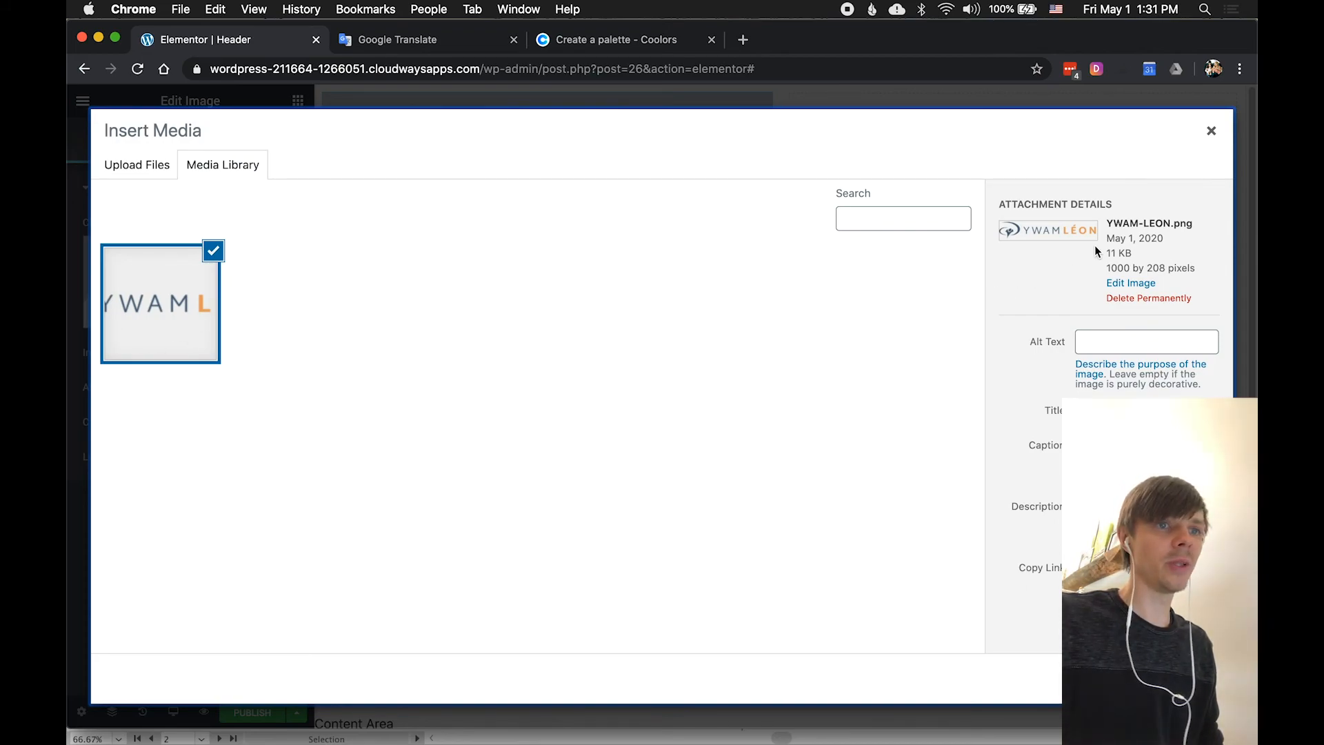
pyautogui.doubleClick(1119, 268)
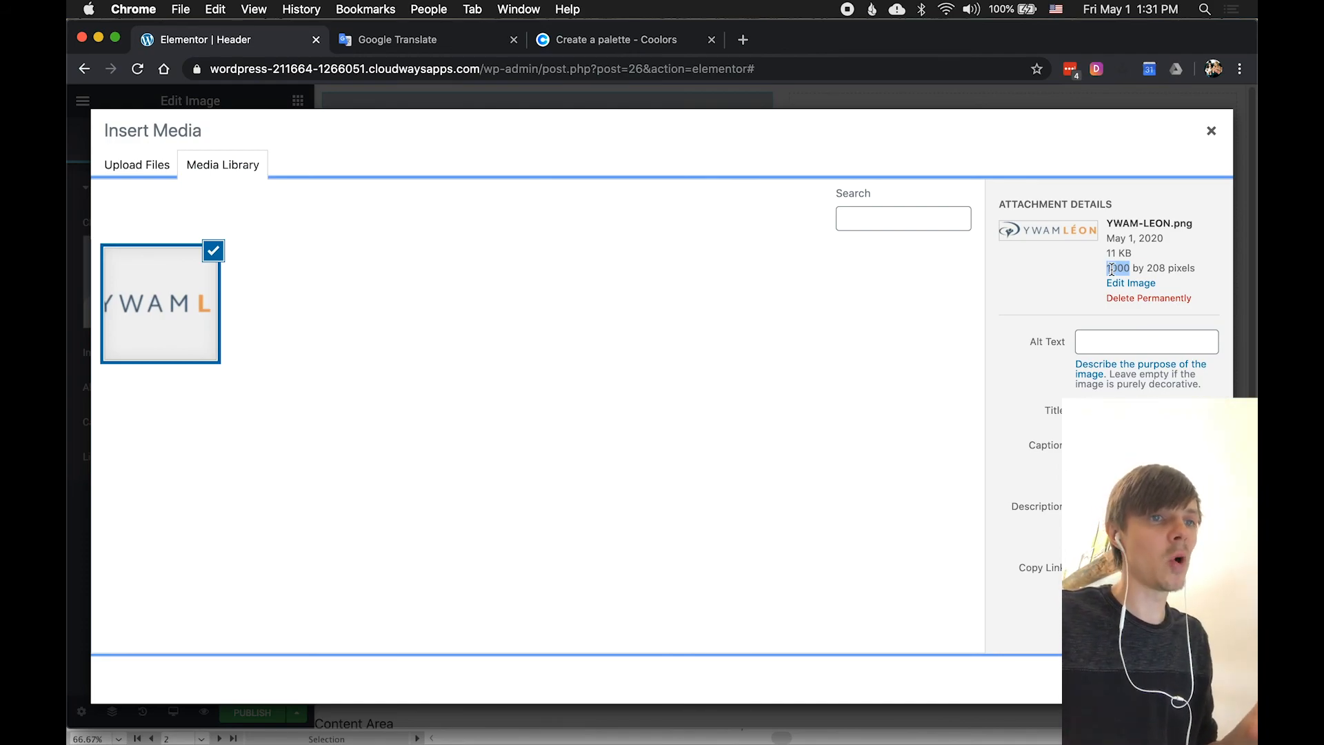
pyautogui.click(1180, 680)
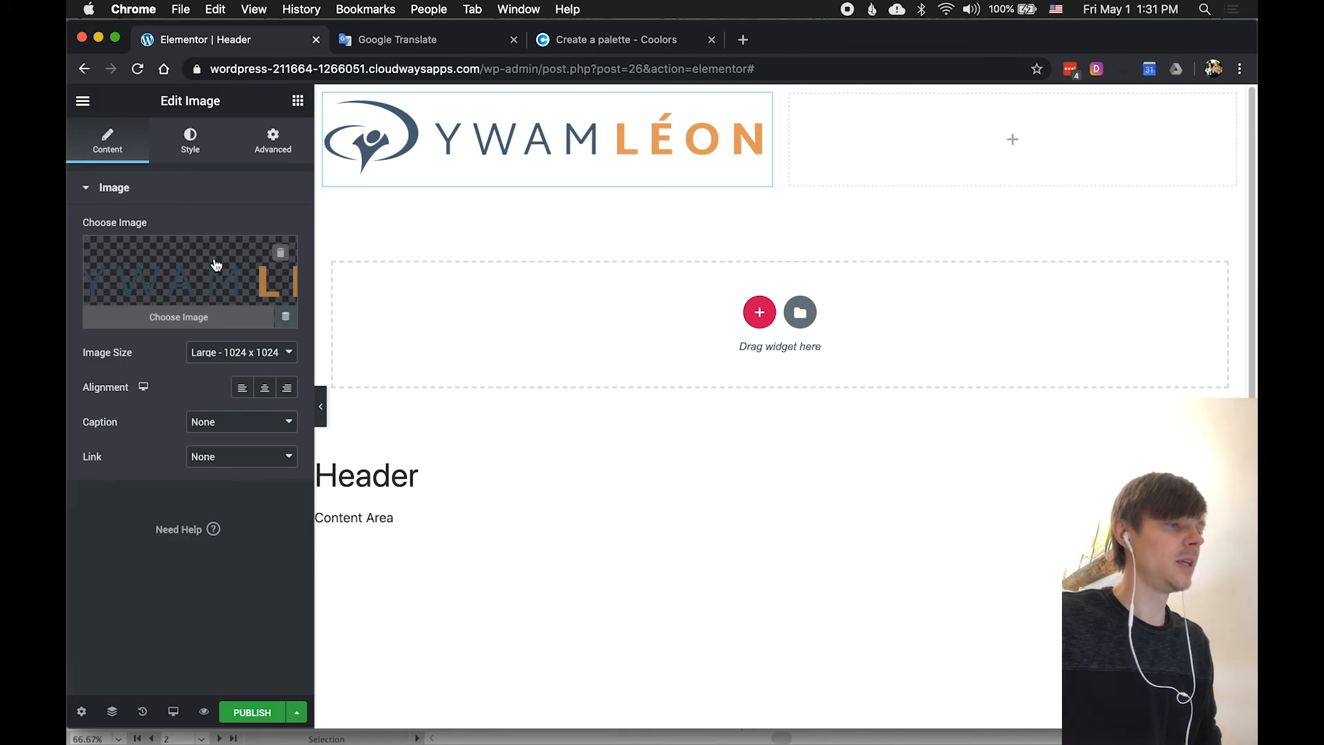
# Set the logo's image size to Medium Large - 768 x 0 and its width to 300 px.
pyautogui.click(223, 360)
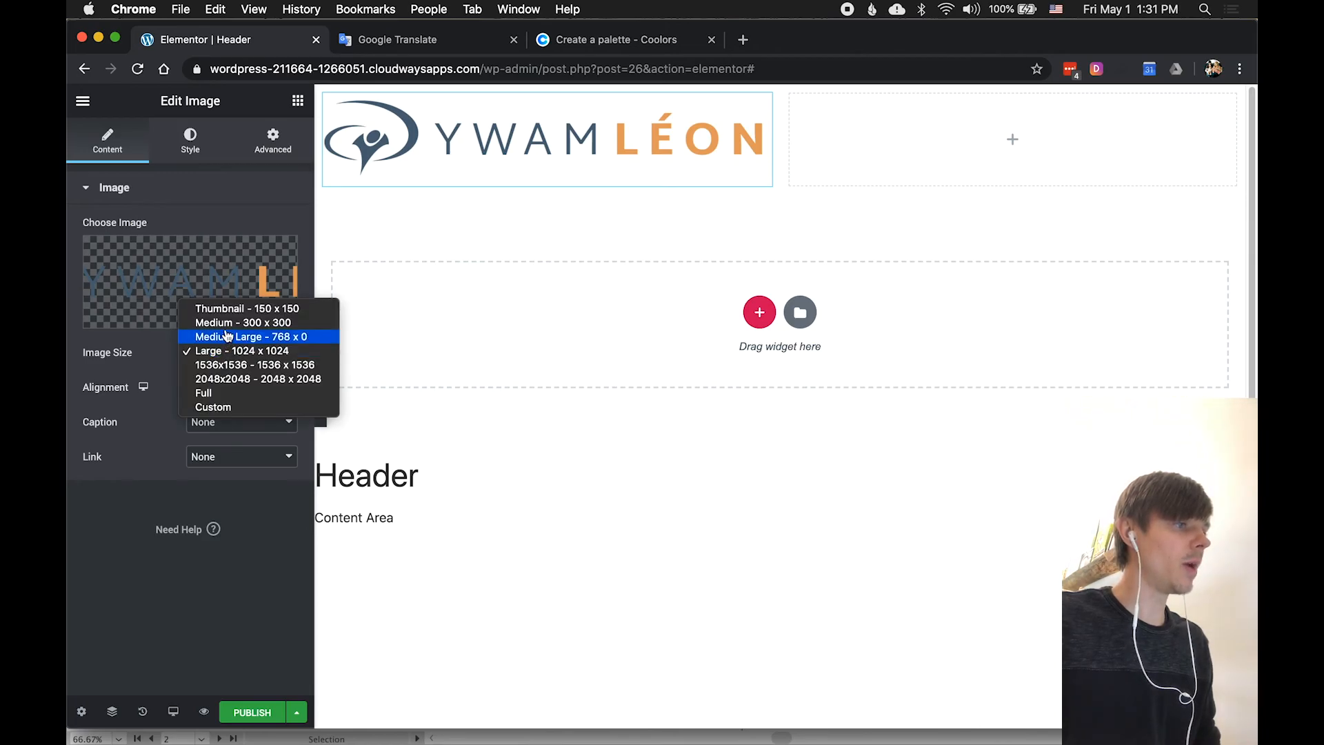
pyautogui.click(228, 336)
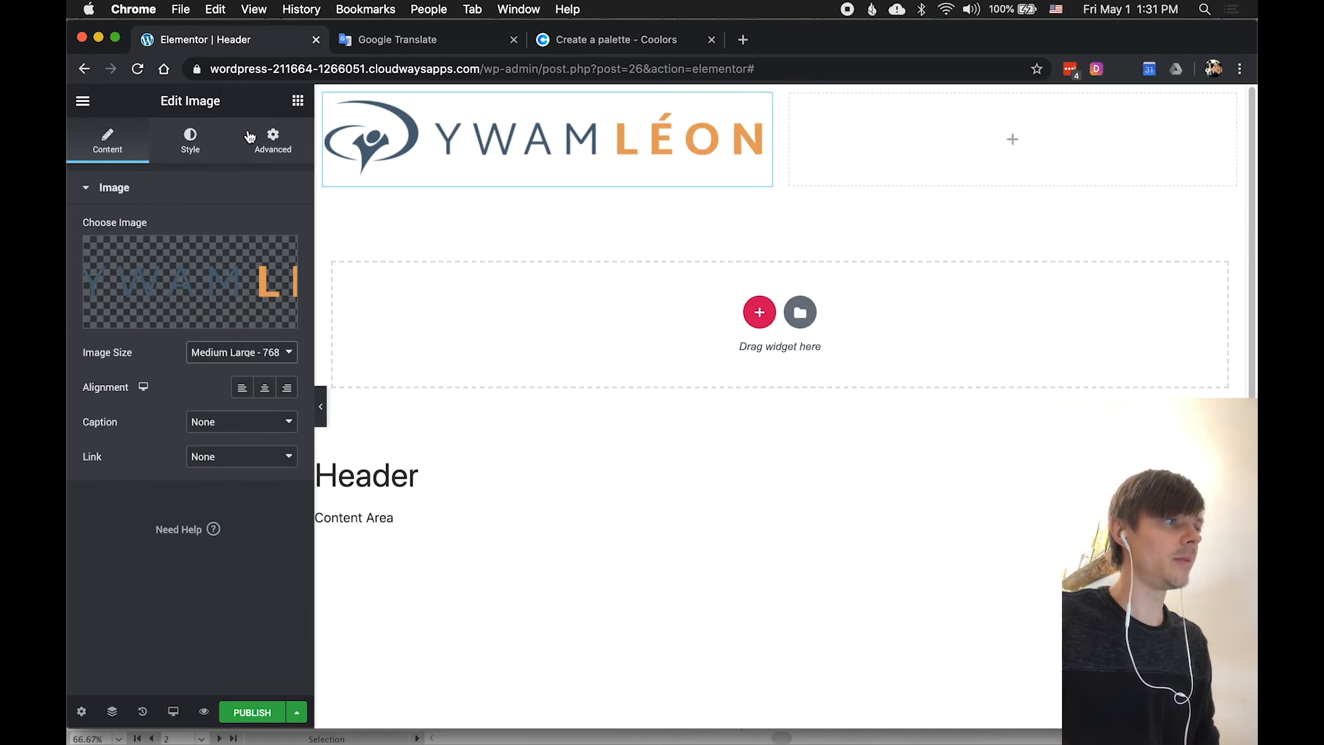
pyautogui.click(190, 139)
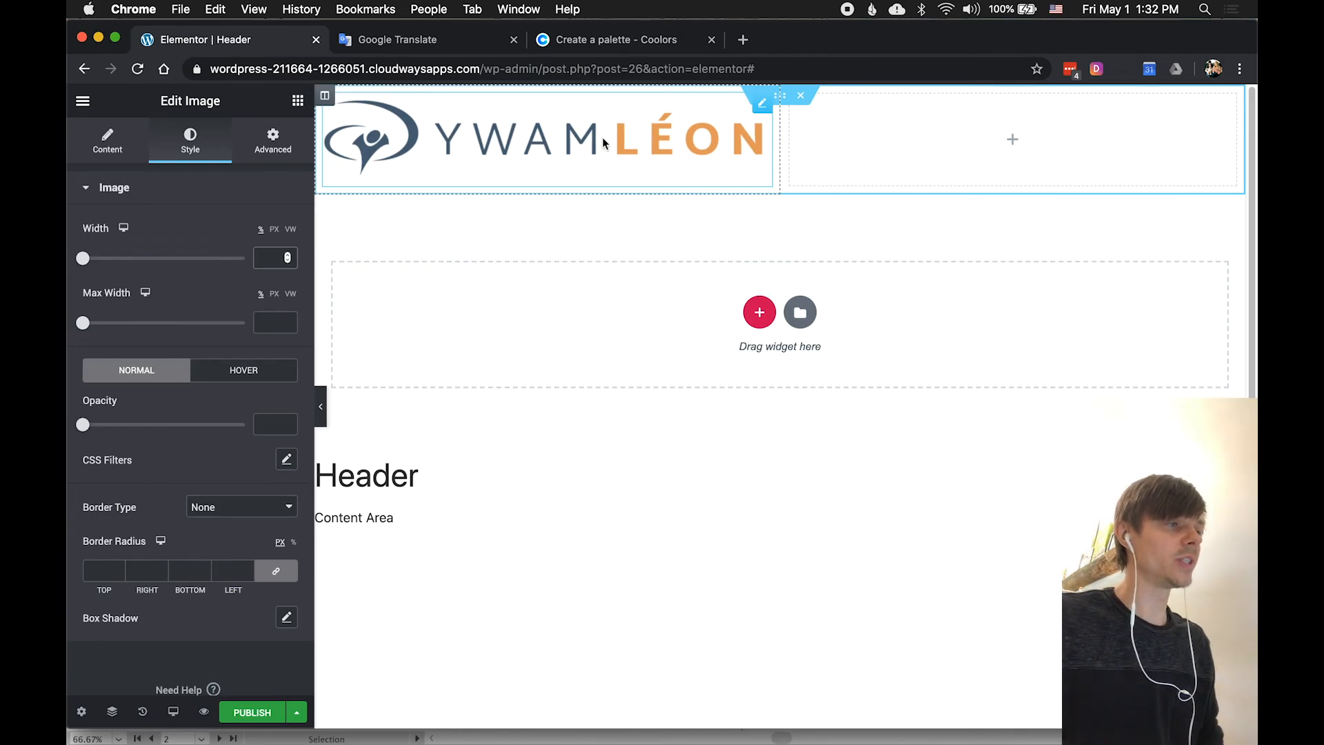
pyautogui.click(107, 140)
pyautogui.click(253, 353)
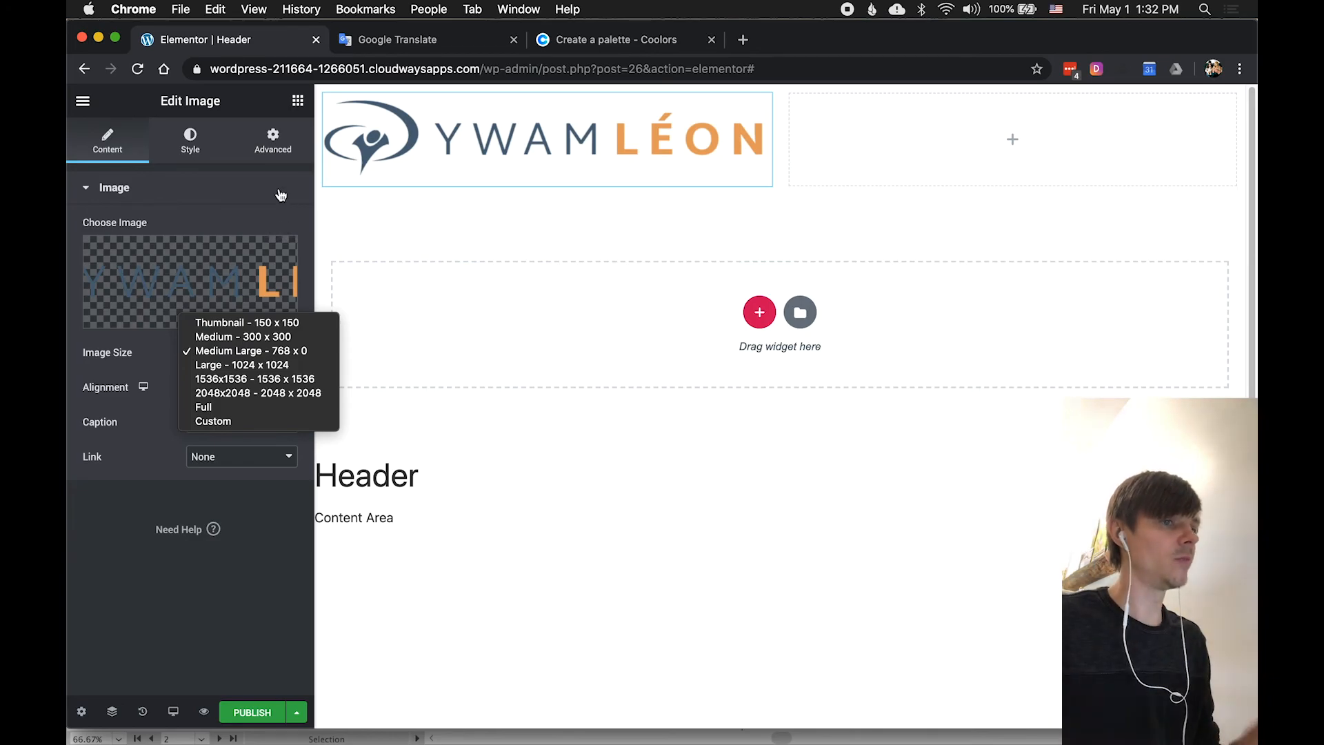
pyautogui.click(194, 149)
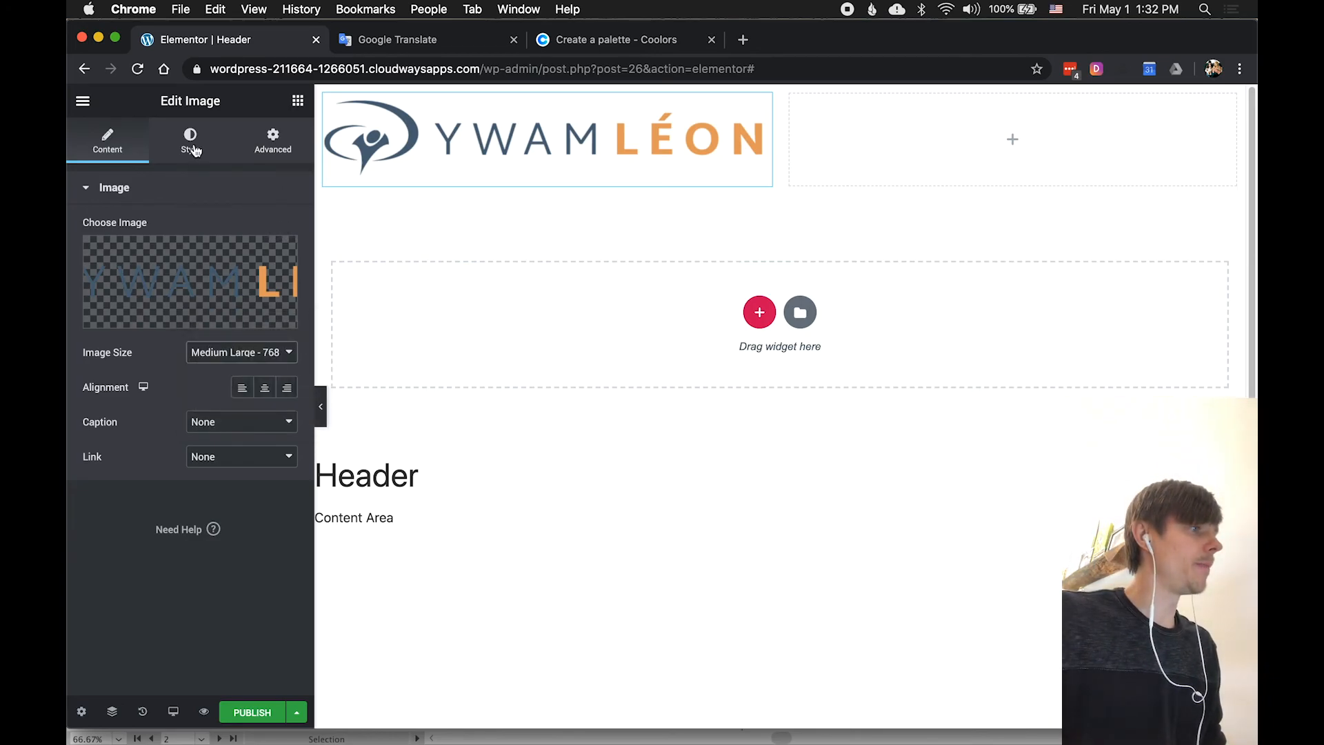
pyautogui.click(194, 149)
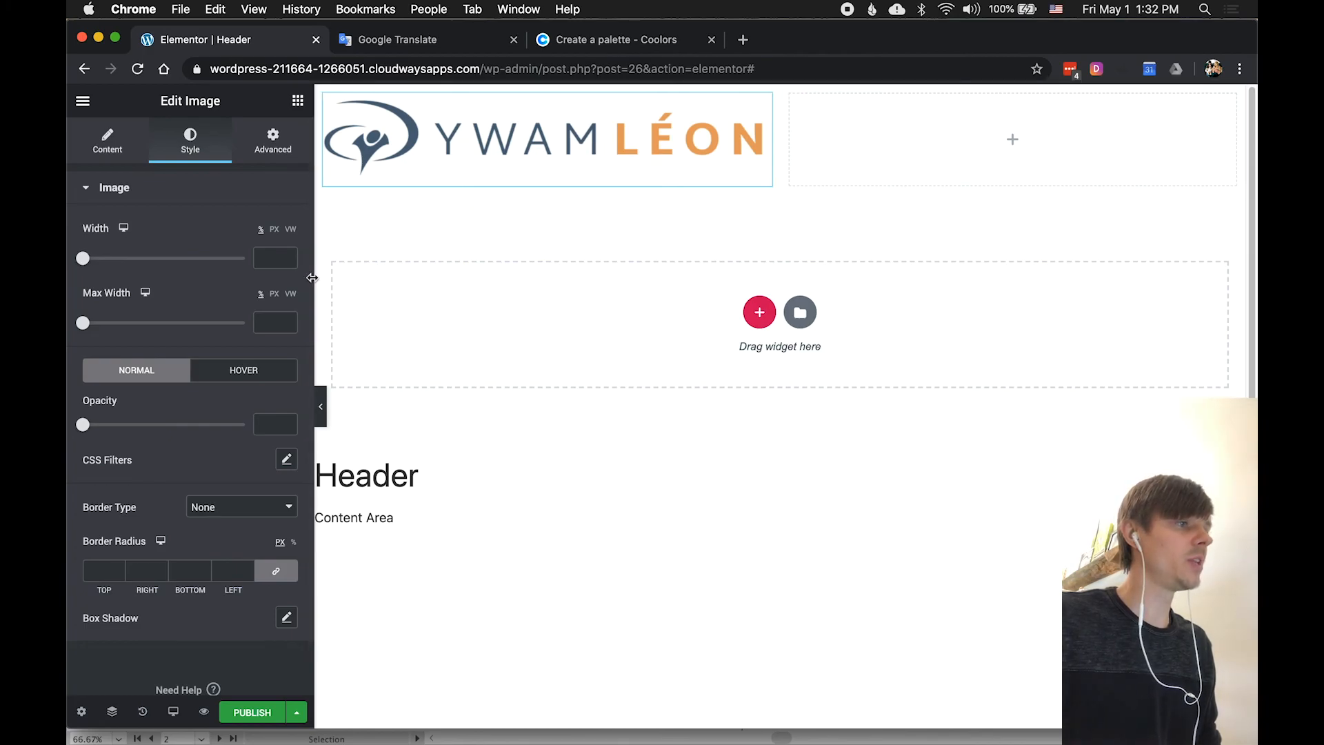
pyautogui.click(274, 230)
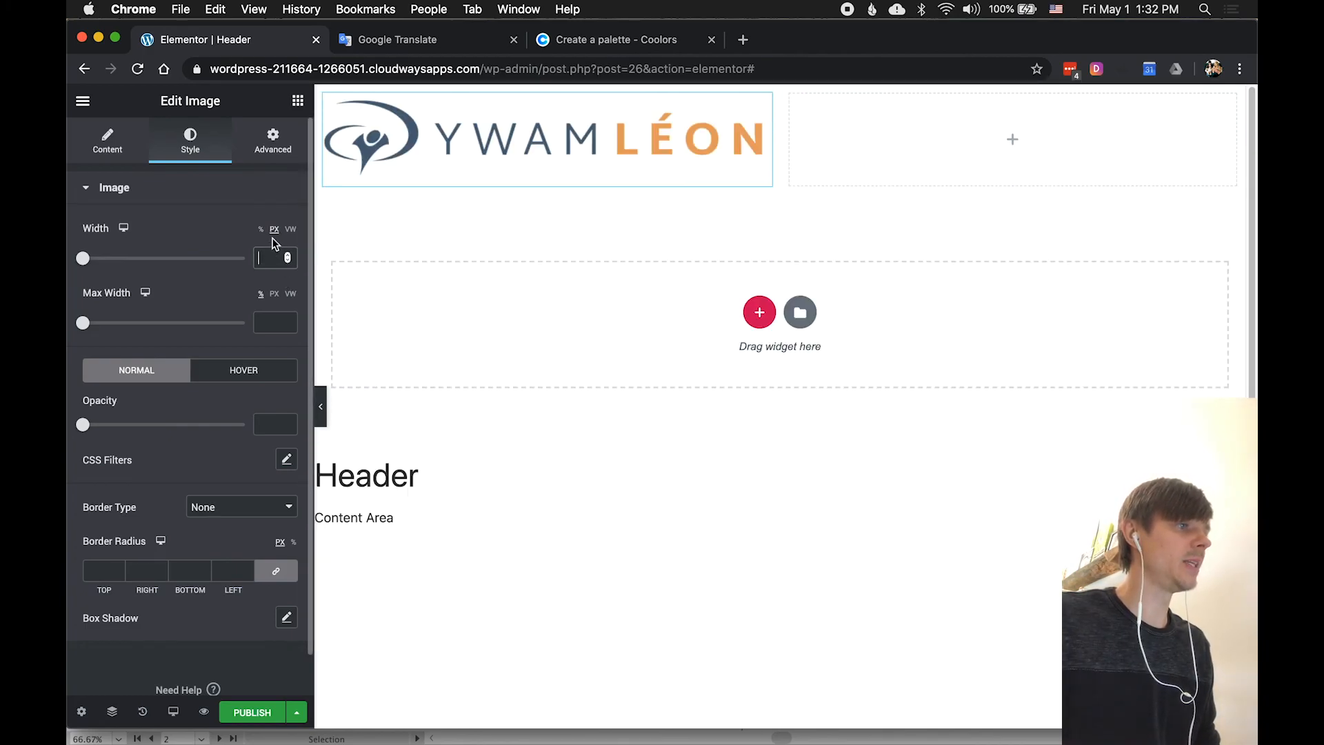
pyautogui.click(268, 256)
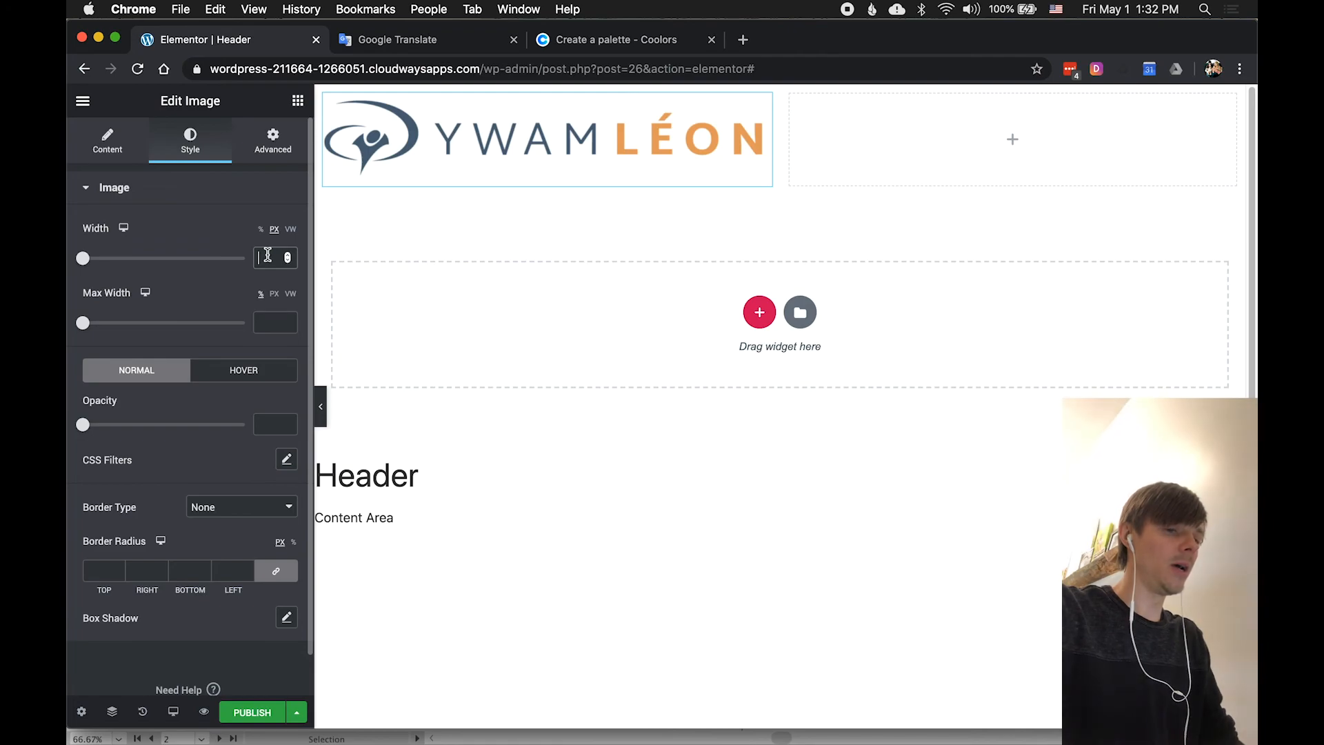
pyautogui.write('300')
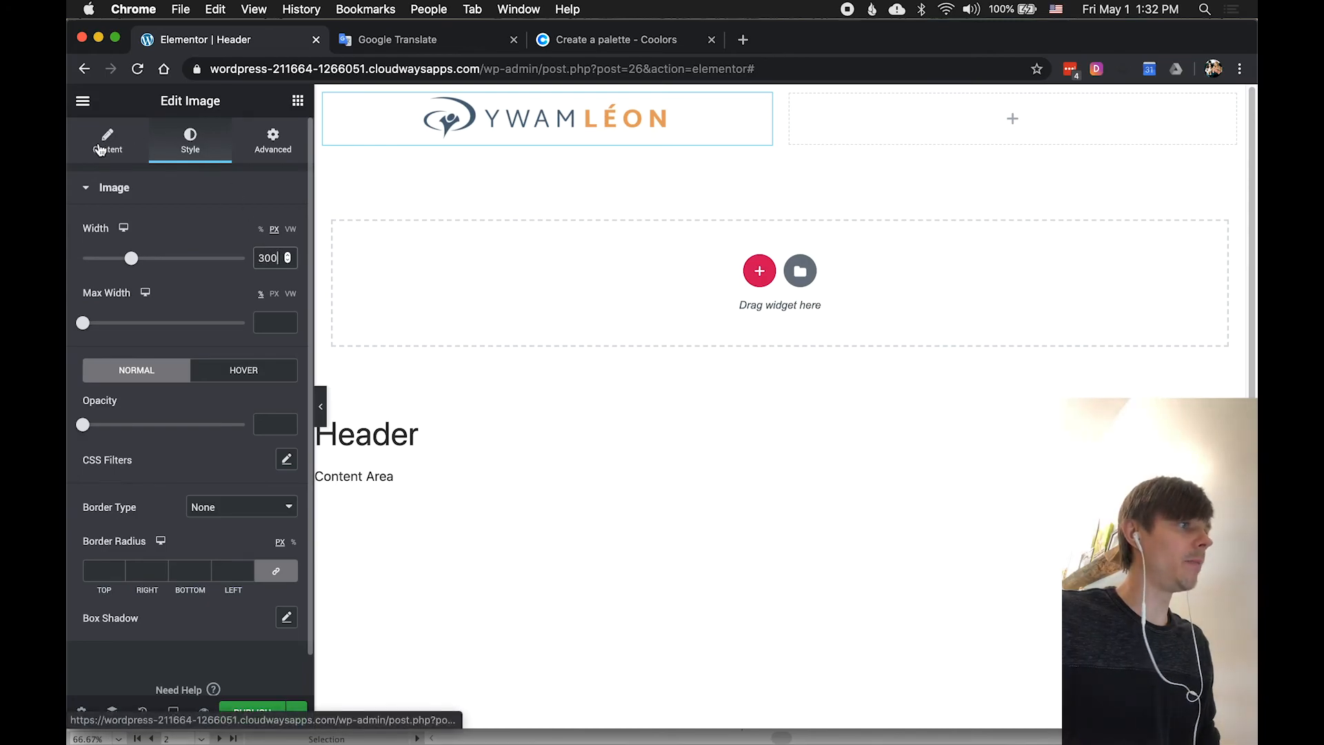
# Look through the logo widget's content, style and advanced settings.
pyautogui.click(123, 152)
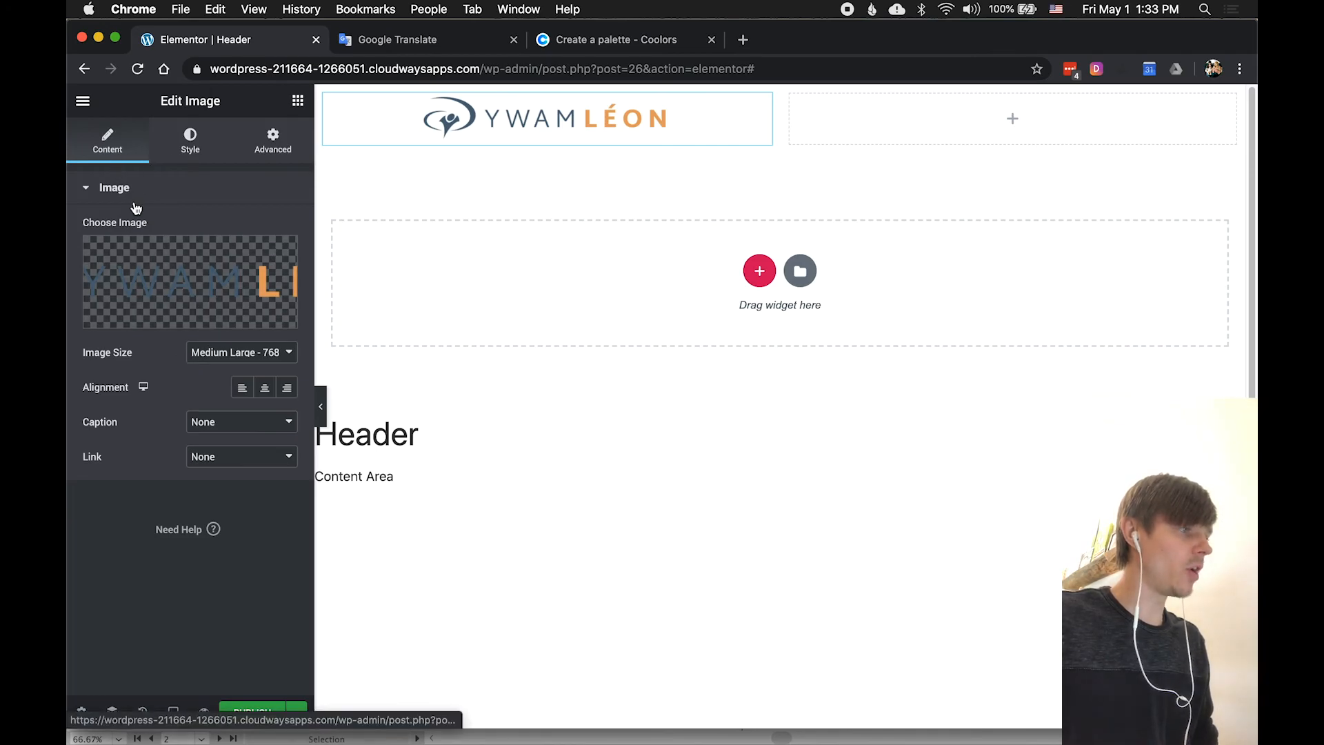
pyautogui.click(200, 150)
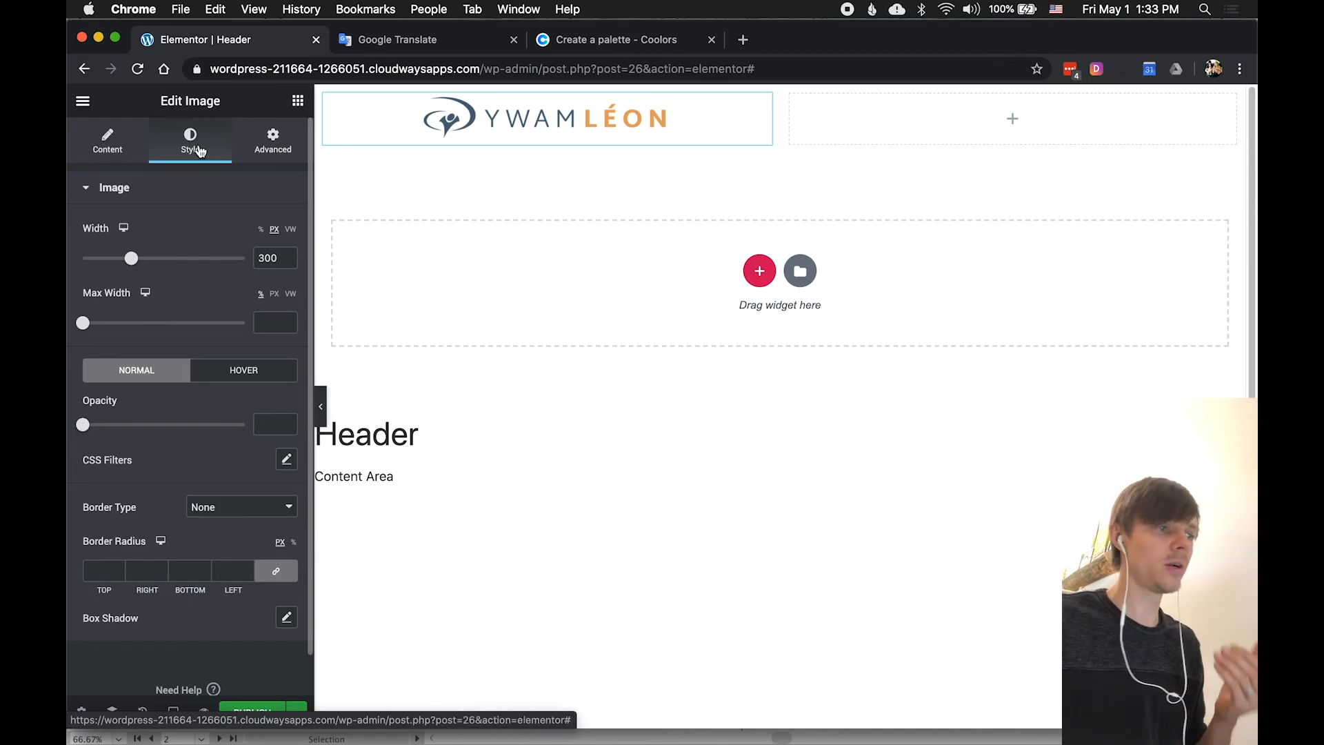
pyautogui.click(263, 151)
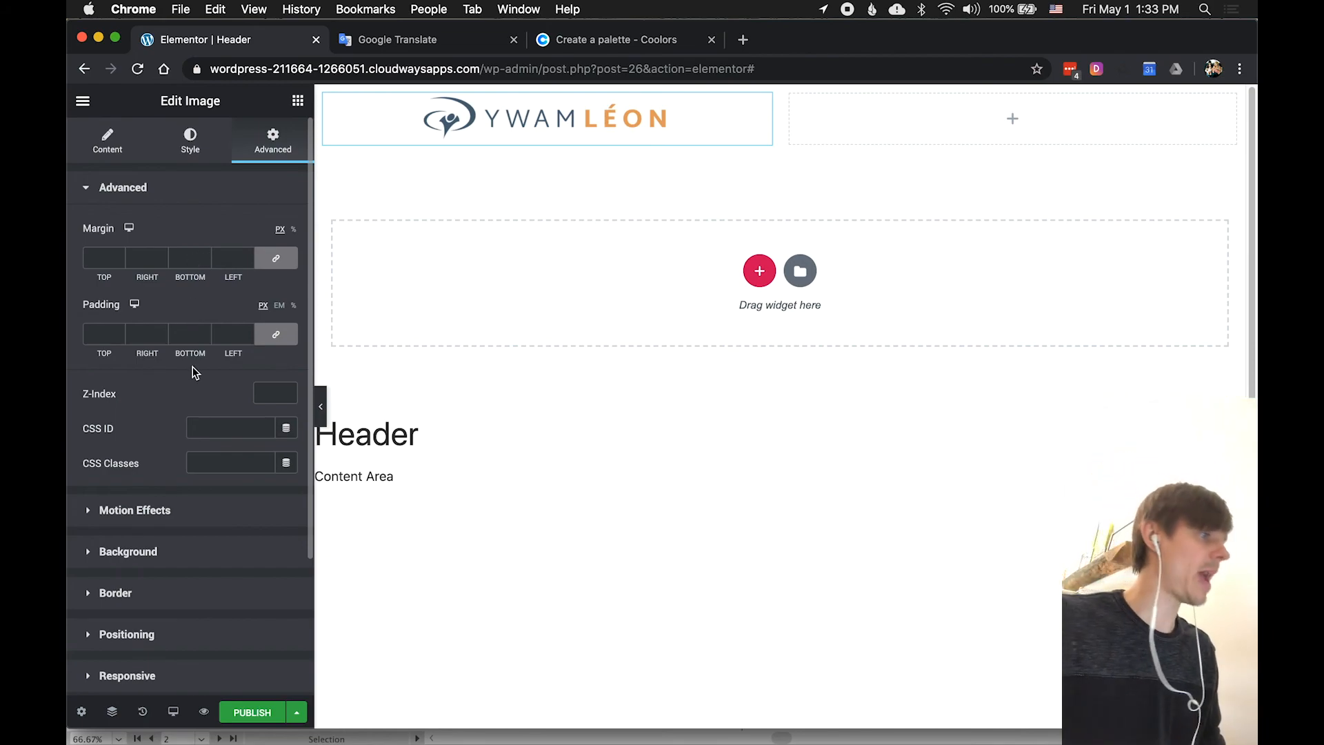
pyautogui.scroll(-3, 180, 538)
pyautogui.scroll(-2, 181, 544)
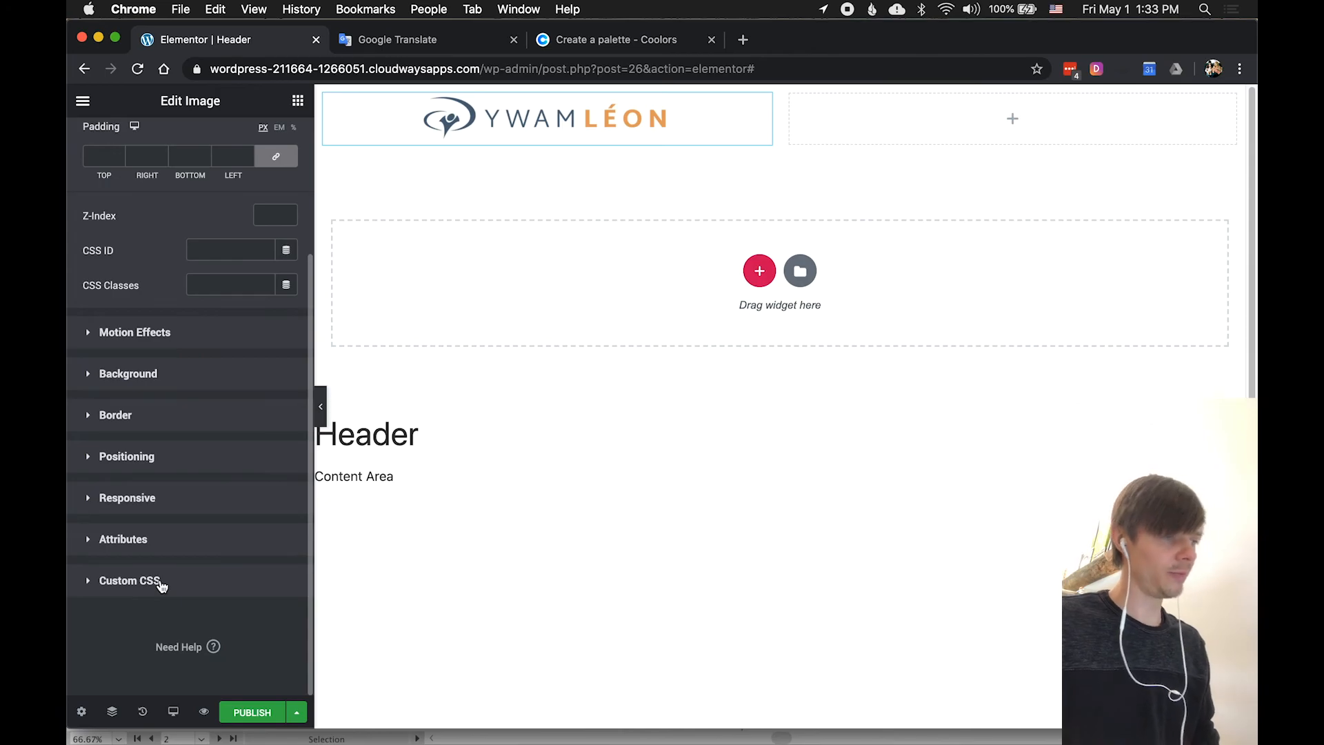
pyautogui.scroll(1, 182, 463)
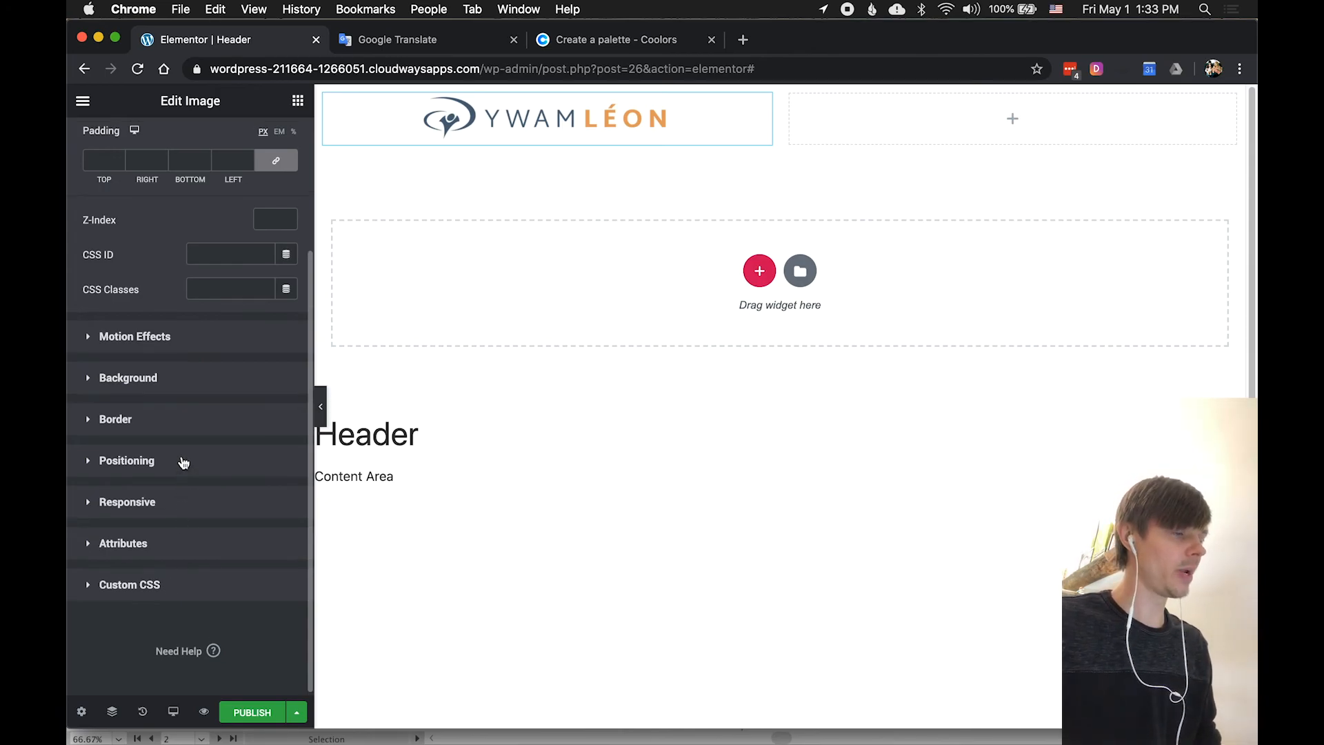
pyautogui.scroll(5, 181, 461)
# Align the logo to the left and narrow its column to about 30% of the section width.
pyautogui.click(112, 150)
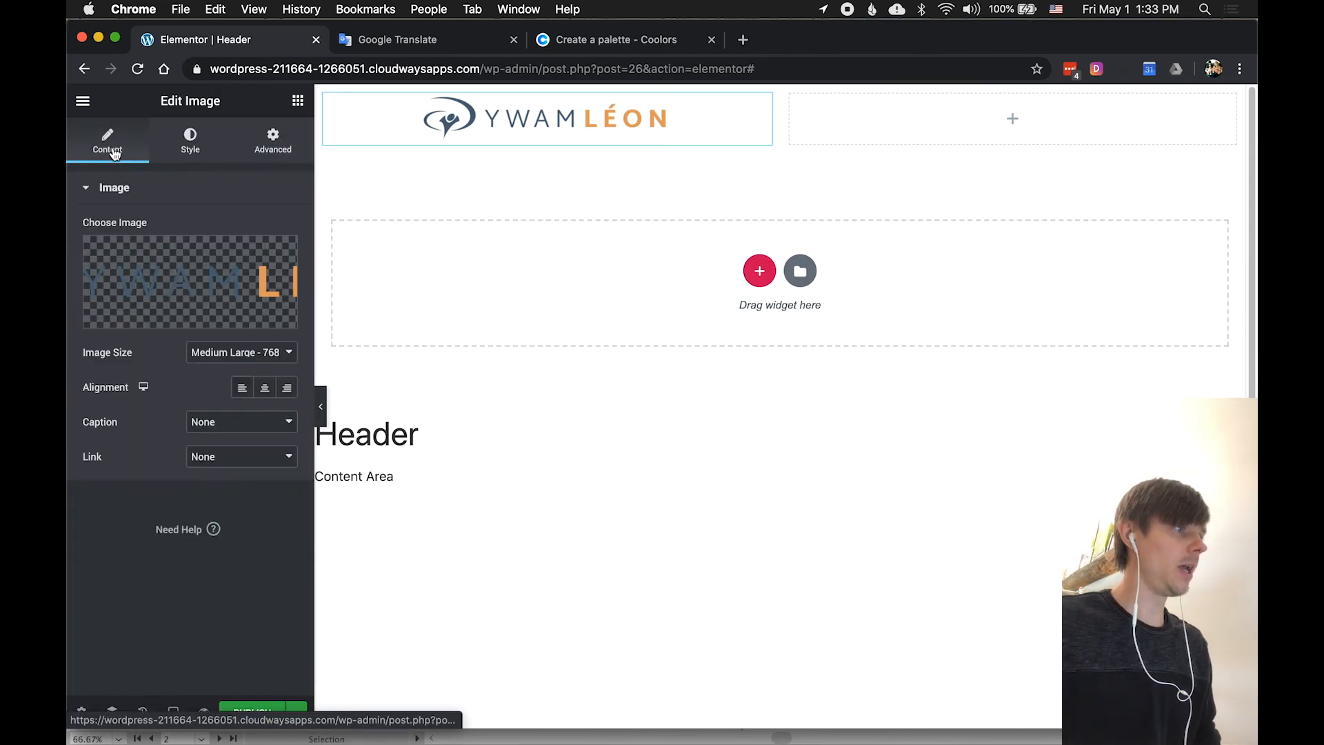
pyautogui.click(241, 388)
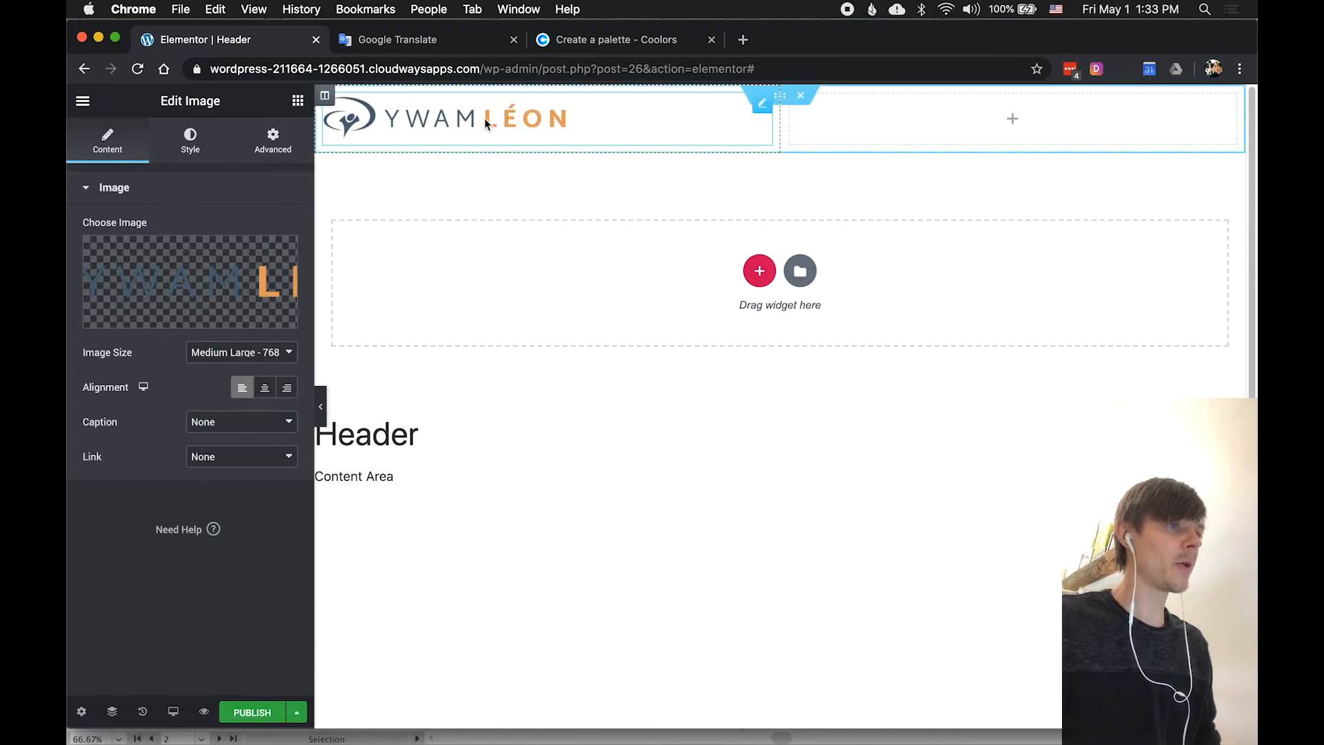
pyautogui.moveTo(782, 127); pyautogui.dragTo(595, 133)
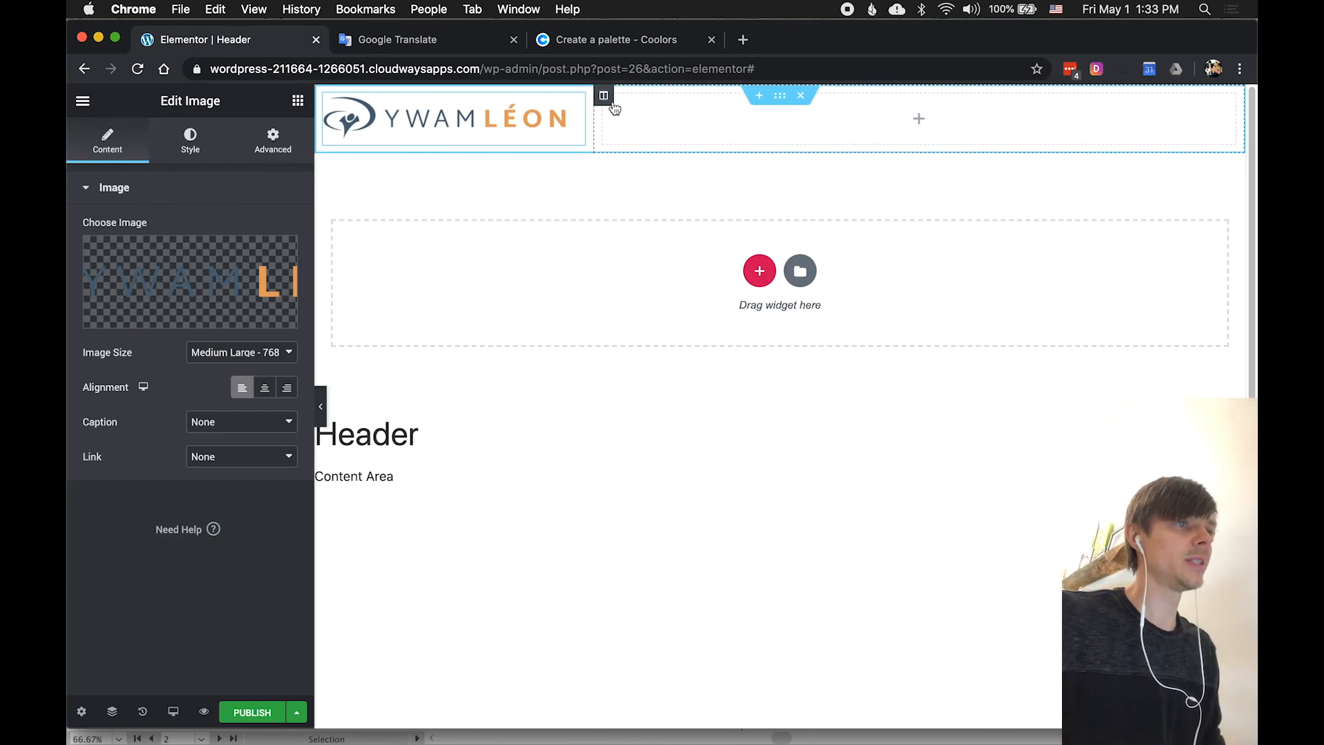
# Place a Nav Menu widget in the empty right column of the header section.
pyautogui.click(609, 101)
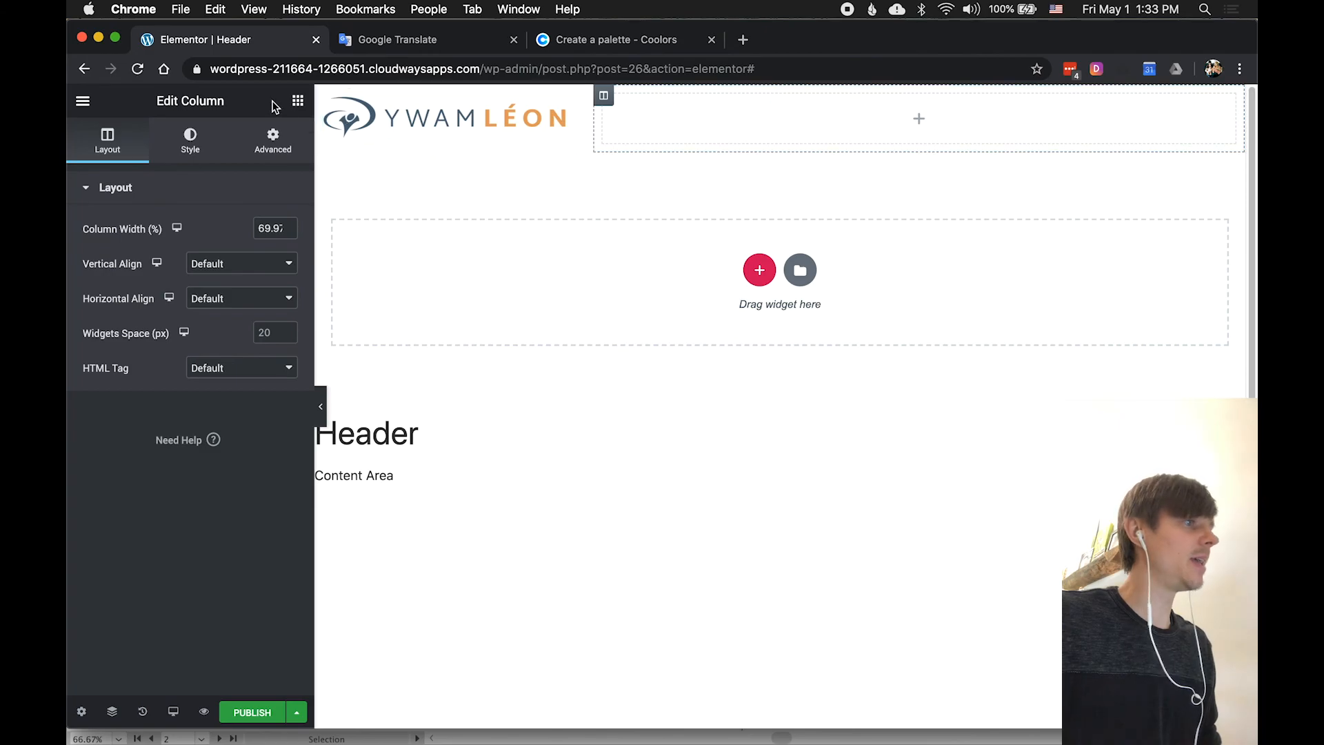
pyautogui.click(298, 101)
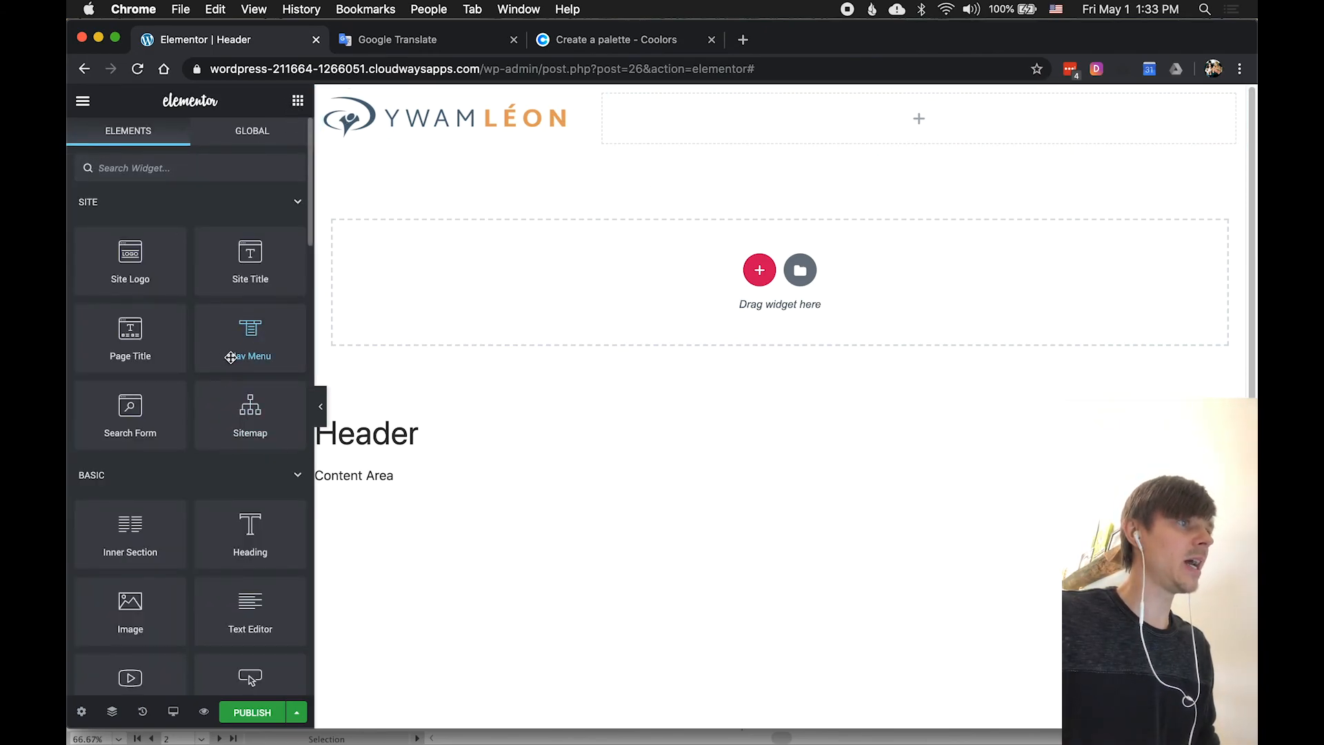
pyautogui.moveTo(236, 356); pyautogui.dragTo(835, 129)
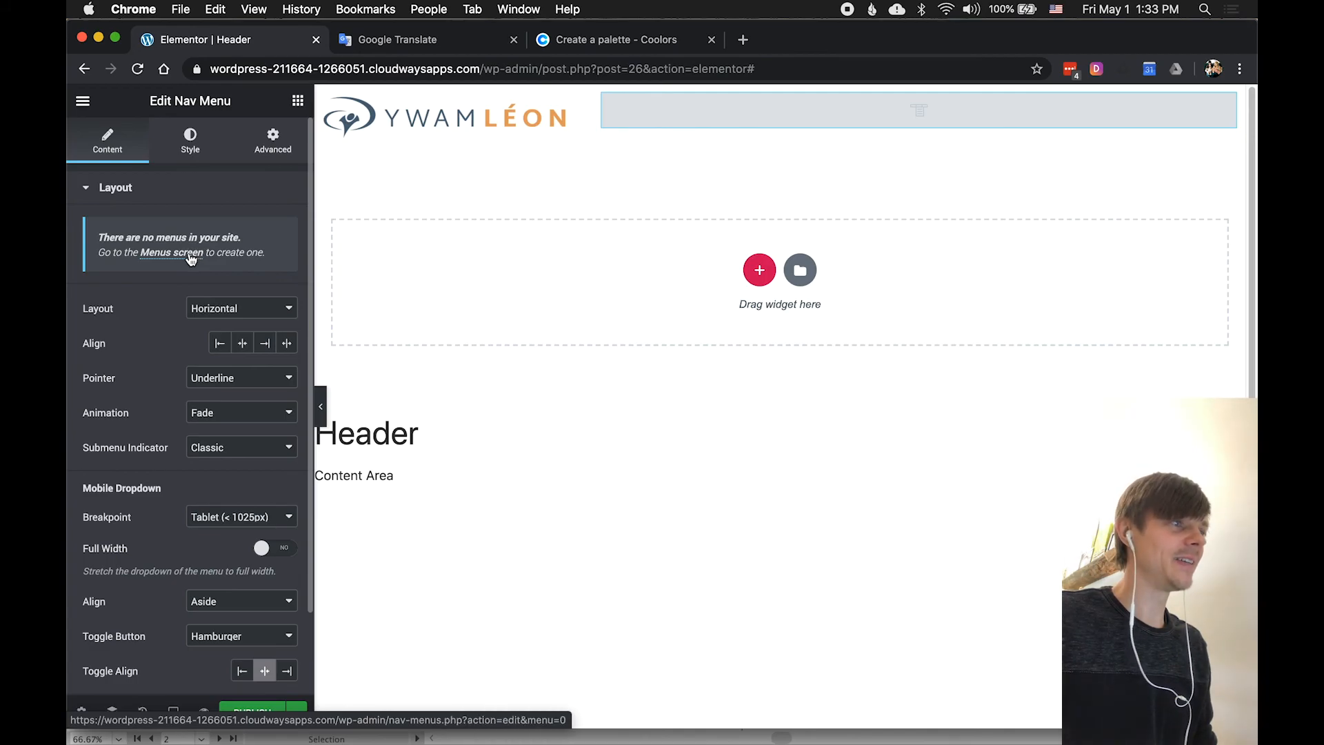
# Go to the WordPress Menus screen, create a menu named Header Menu and save it.
pyautogui.click(193, 255)
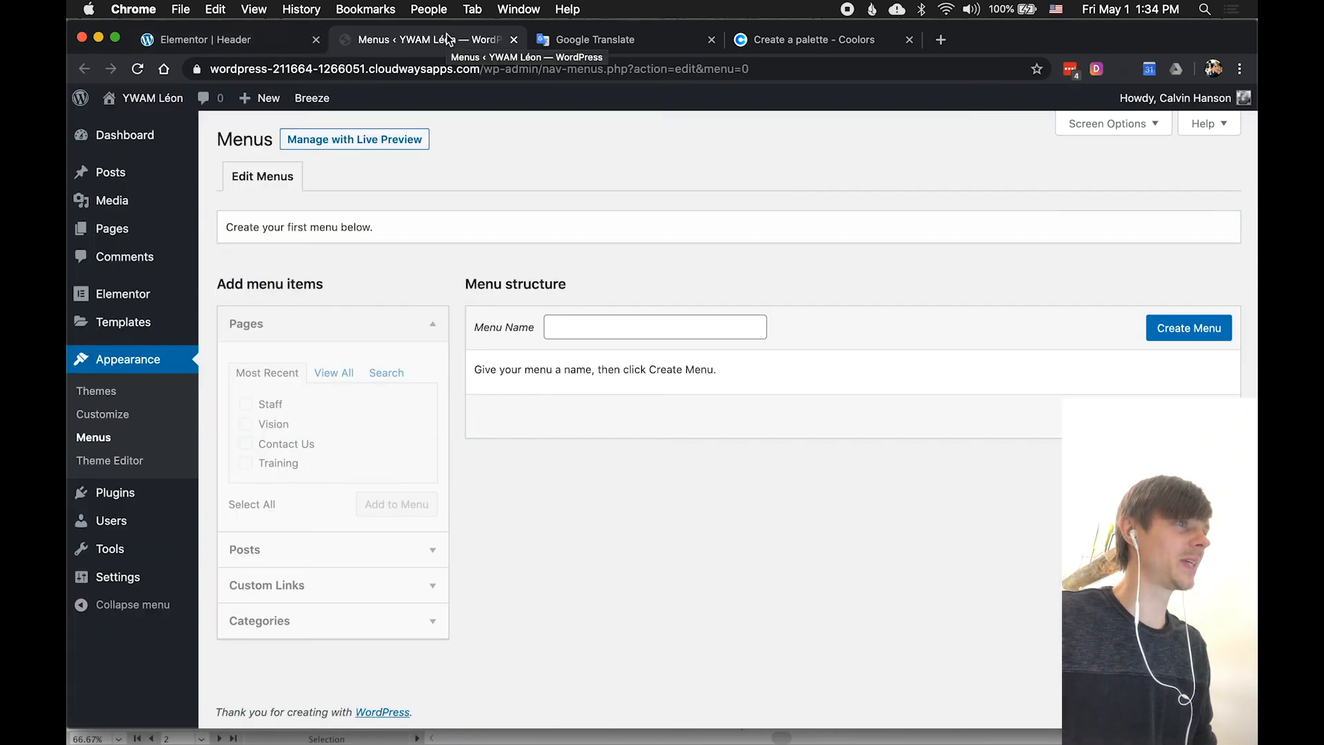
pyautogui.click(636, 322)
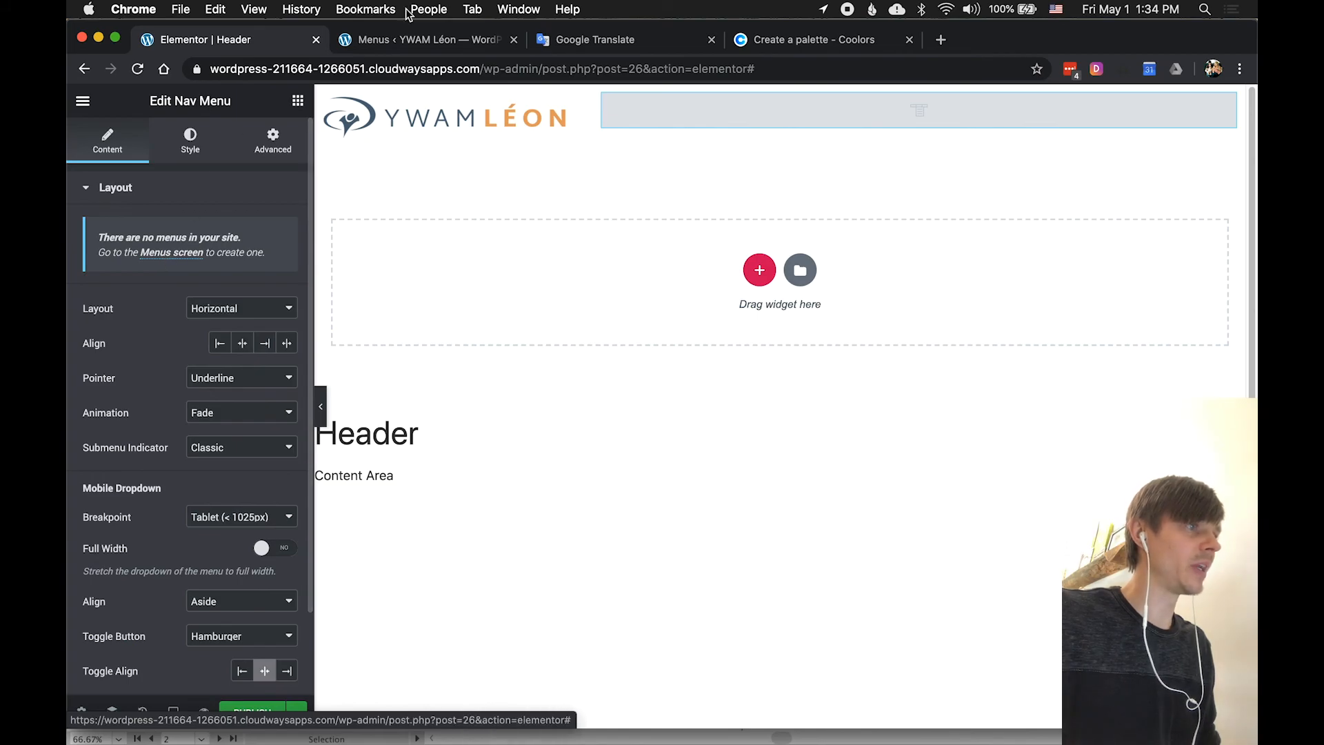
pyautogui.click(408, 39)
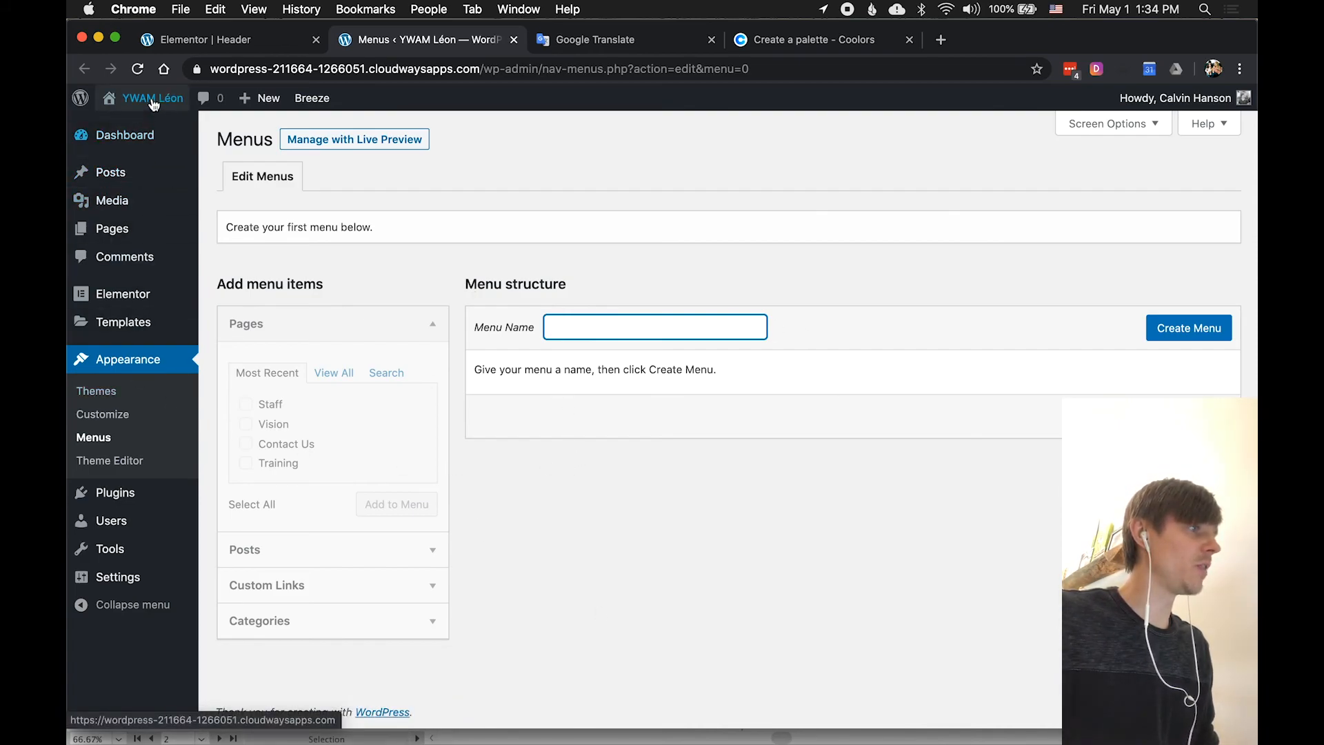
pyautogui.moveTo(135, 141)
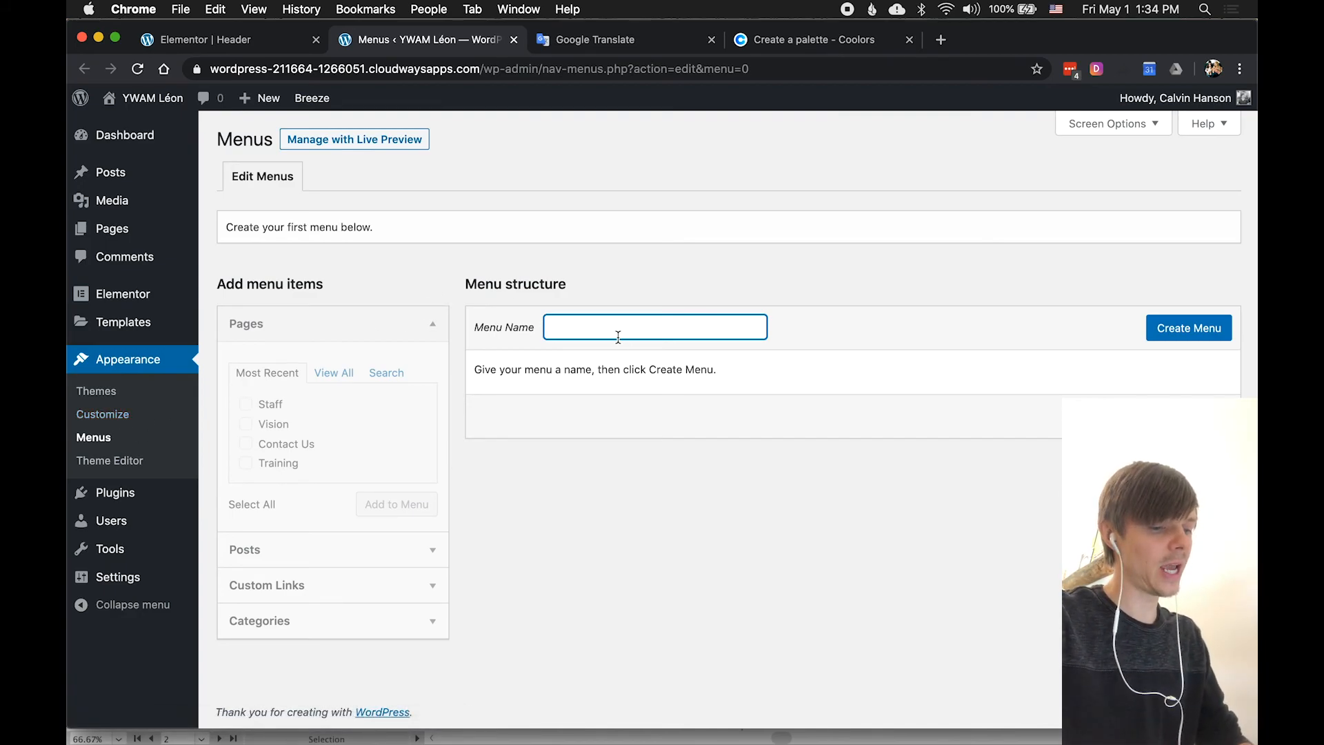
pyautogui.write('er')
pyautogui.write('der Menuy')
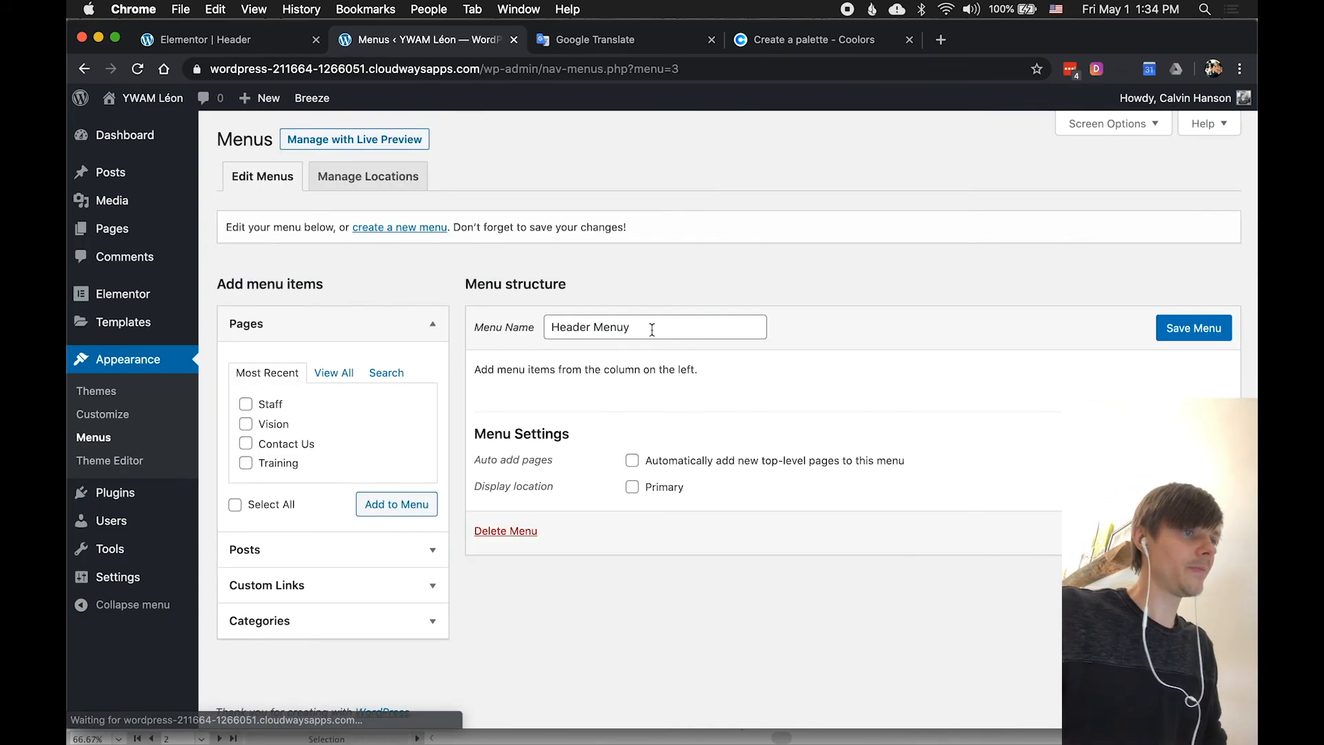
pyautogui.press('BackSpace')
pyautogui.click(1201, 328)
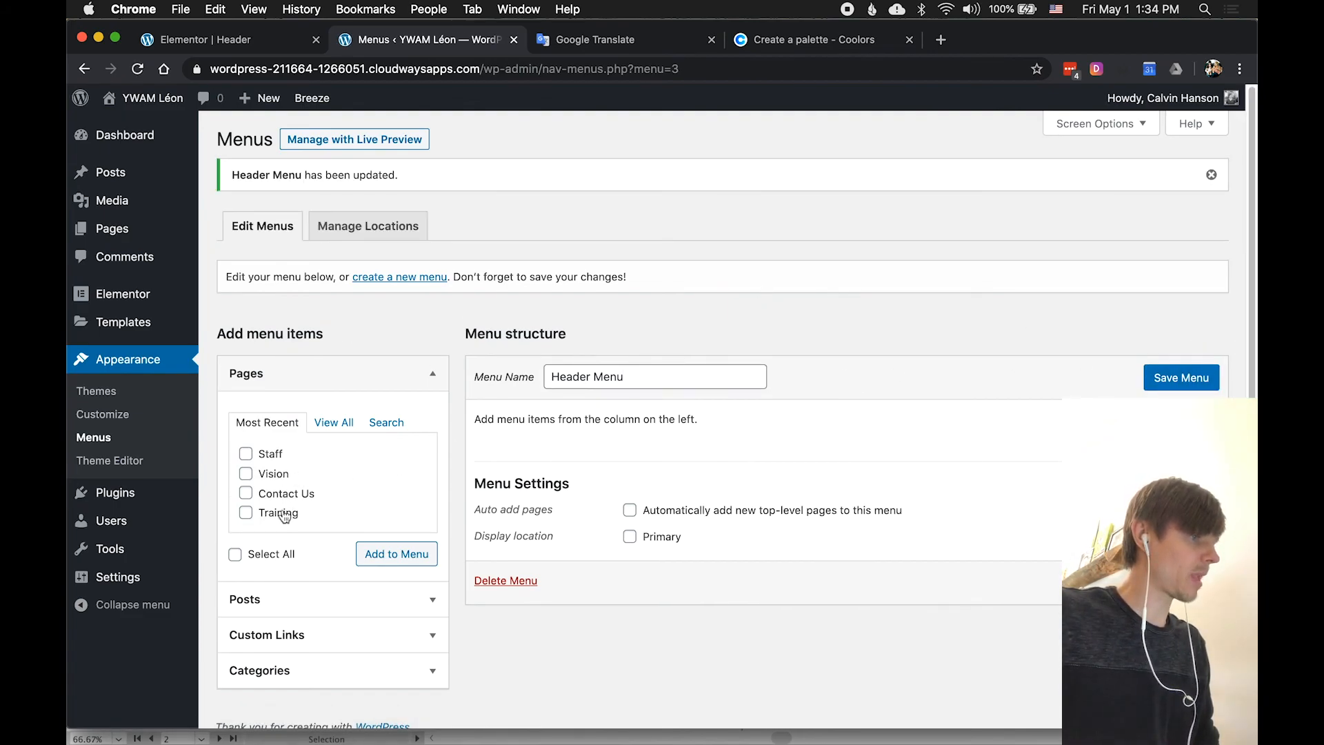
# Add the Staff, Vision, Contact Us and Training pages to the Header Menu.
pyautogui.click(277, 494)
pyautogui.click(276, 472)
pyautogui.click(381, 559)
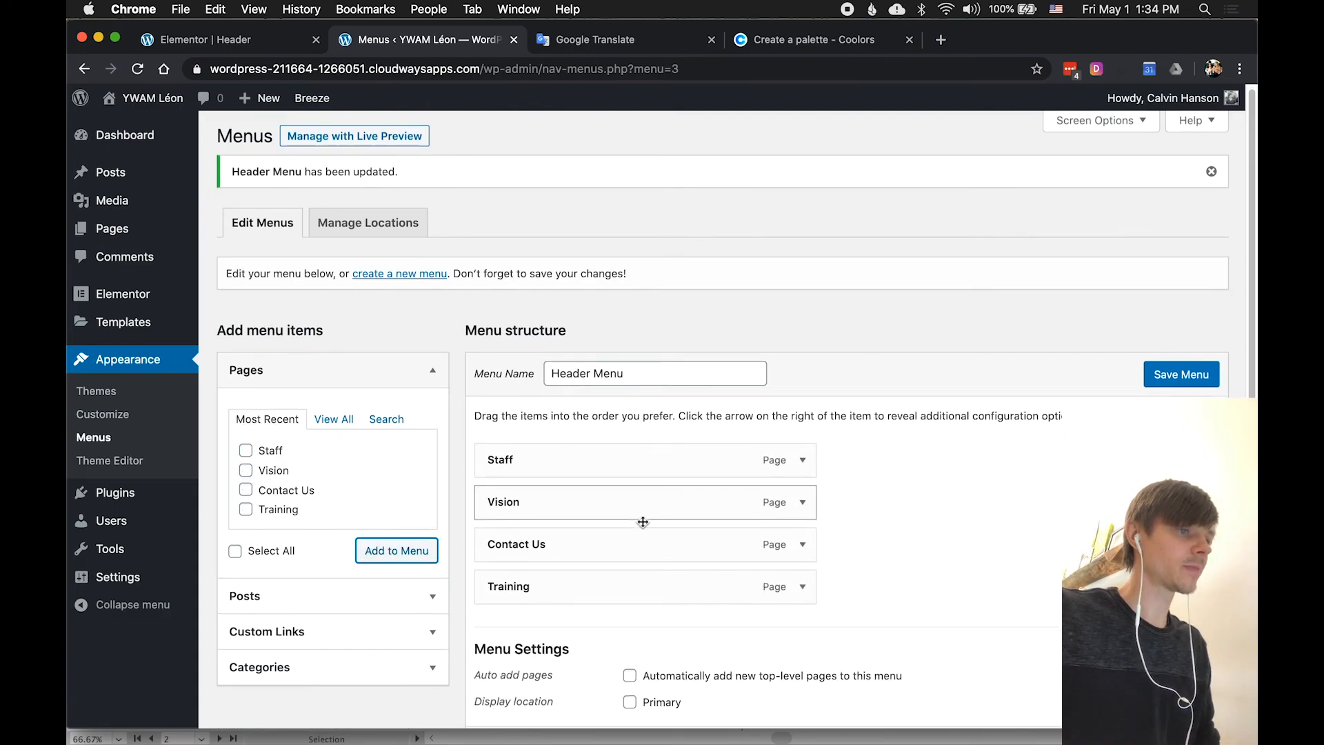
# Reorder the menu so Contact Us follows Training, and nest Vision as a sub item under Staff.
pyautogui.scroll(-1, 643, 522)
pyautogui.moveTo(607, 544)
pyautogui.mouseDown()
pyautogui.moveTo(606, 517)
pyautogui.moveTo(596, 521)
pyautogui.moveTo(606, 529)
pyautogui.mouseUp()
pyautogui.scroll(-1, 607, 555)
pyautogui.moveTo(549, 435); pyautogui.dragTo(593, 436)
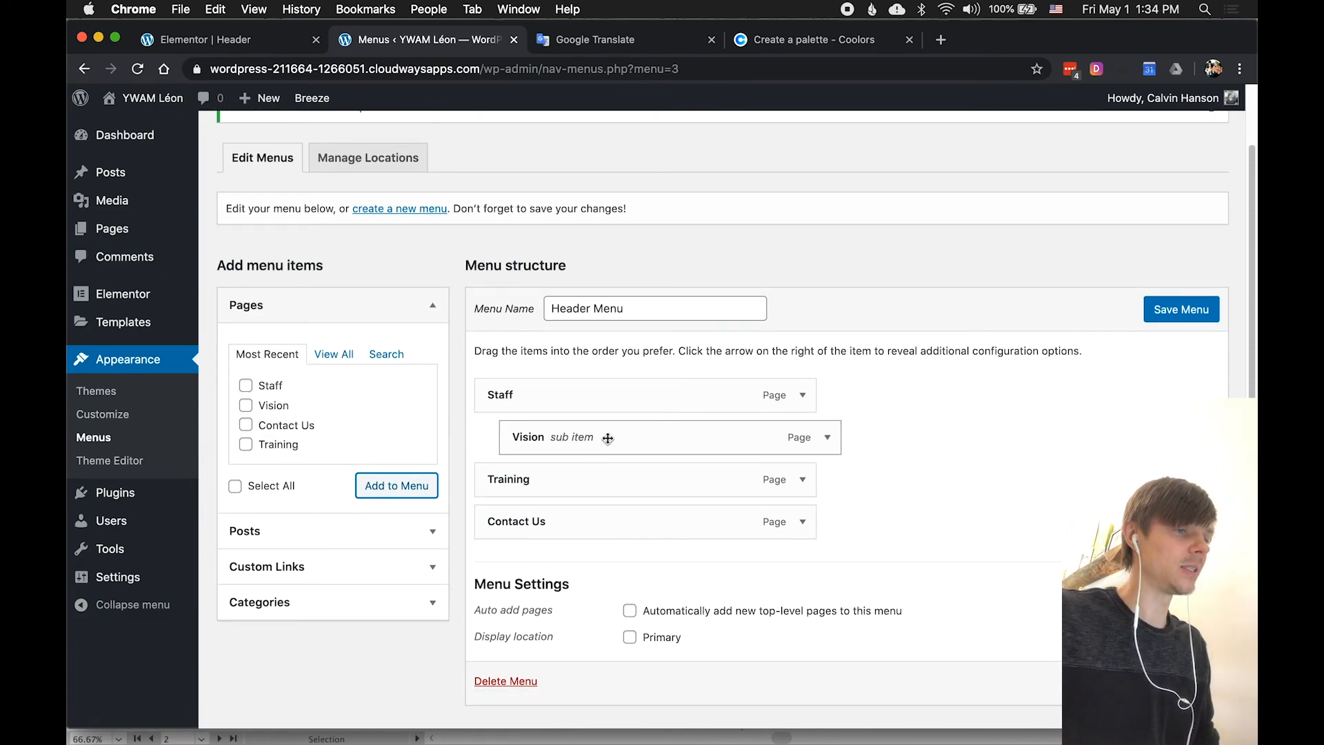
# Return Vision to the top level and add a custom link with URL # and link text About to the menu.
pyautogui.moveTo(600, 445); pyautogui.dragTo(577, 444)
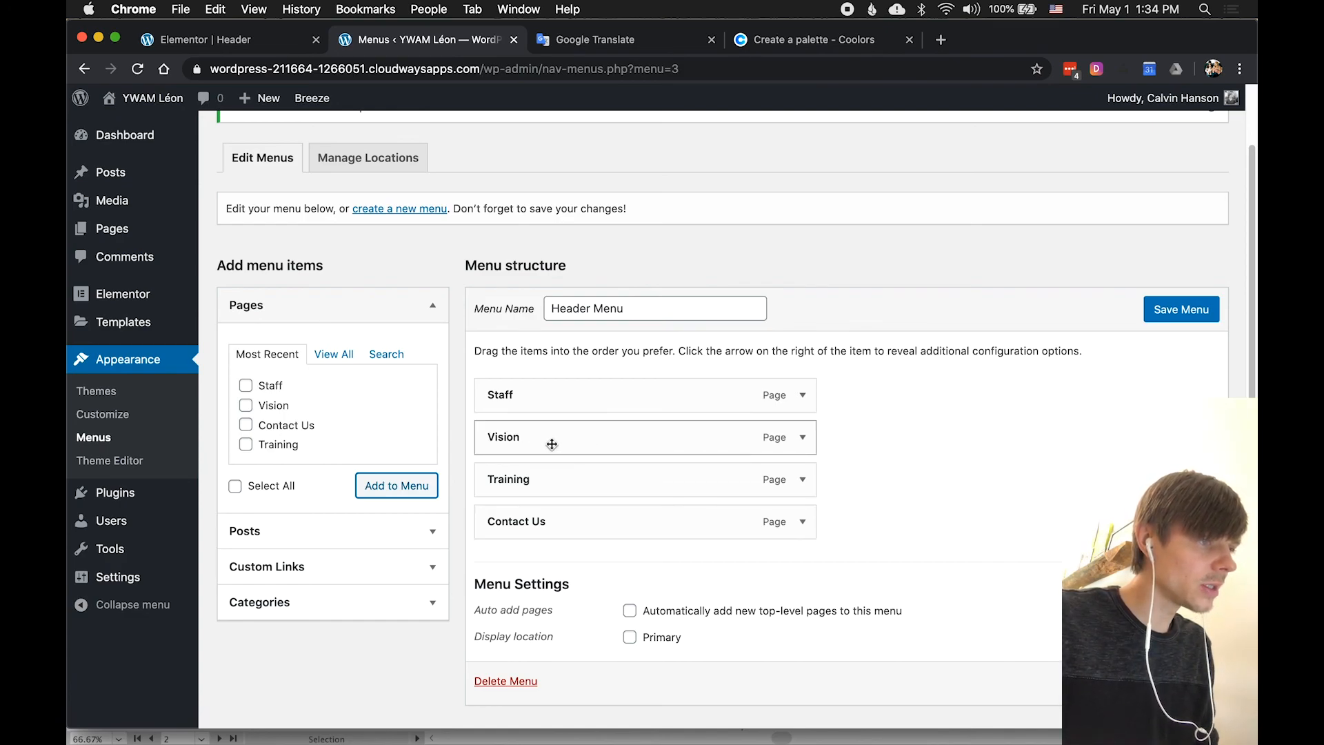
pyautogui.scroll(-1, 562, 449)
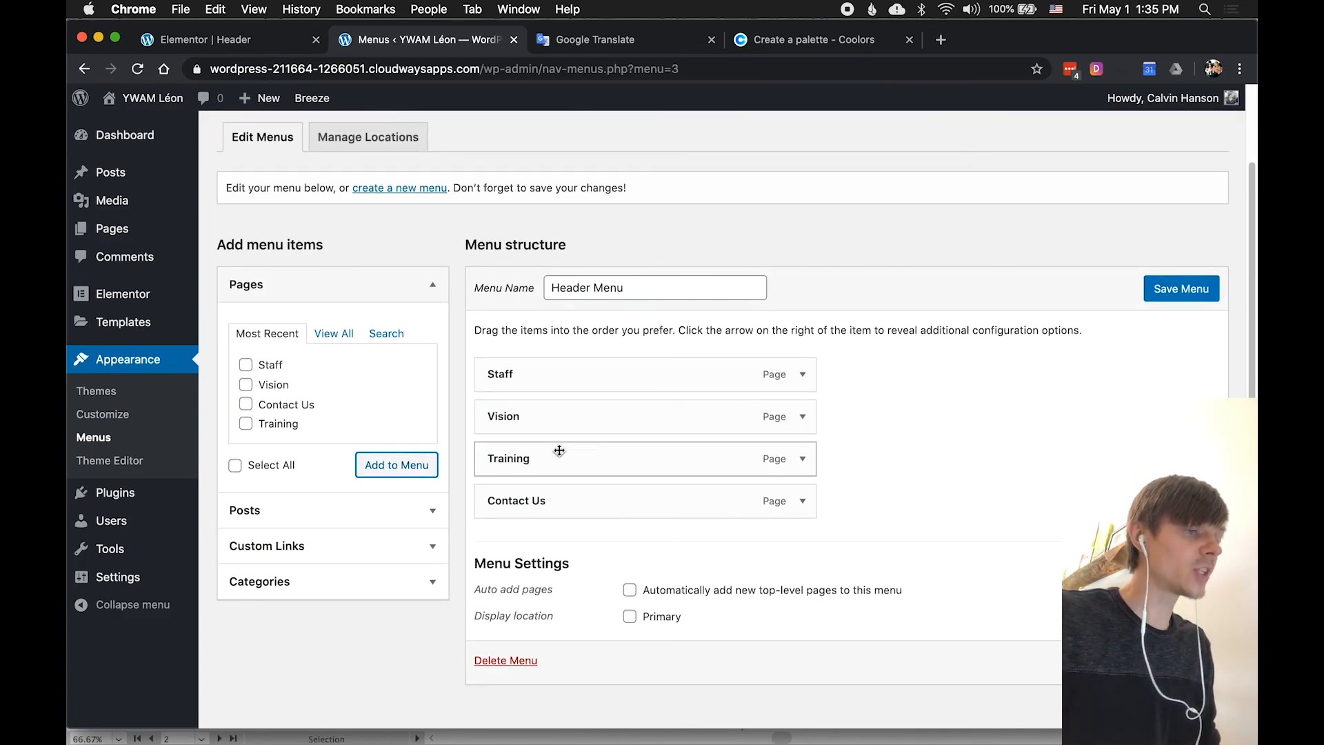
pyautogui.click(389, 553)
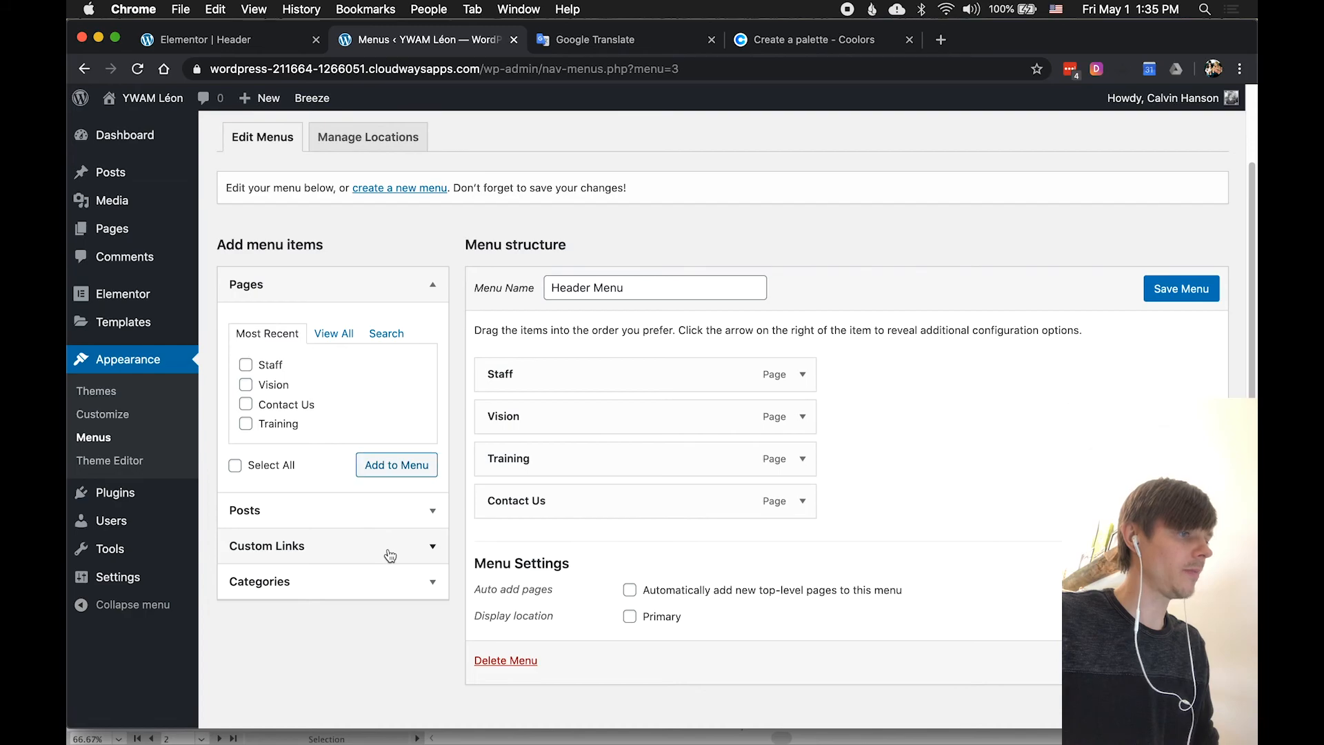
pyautogui.click(350, 411)
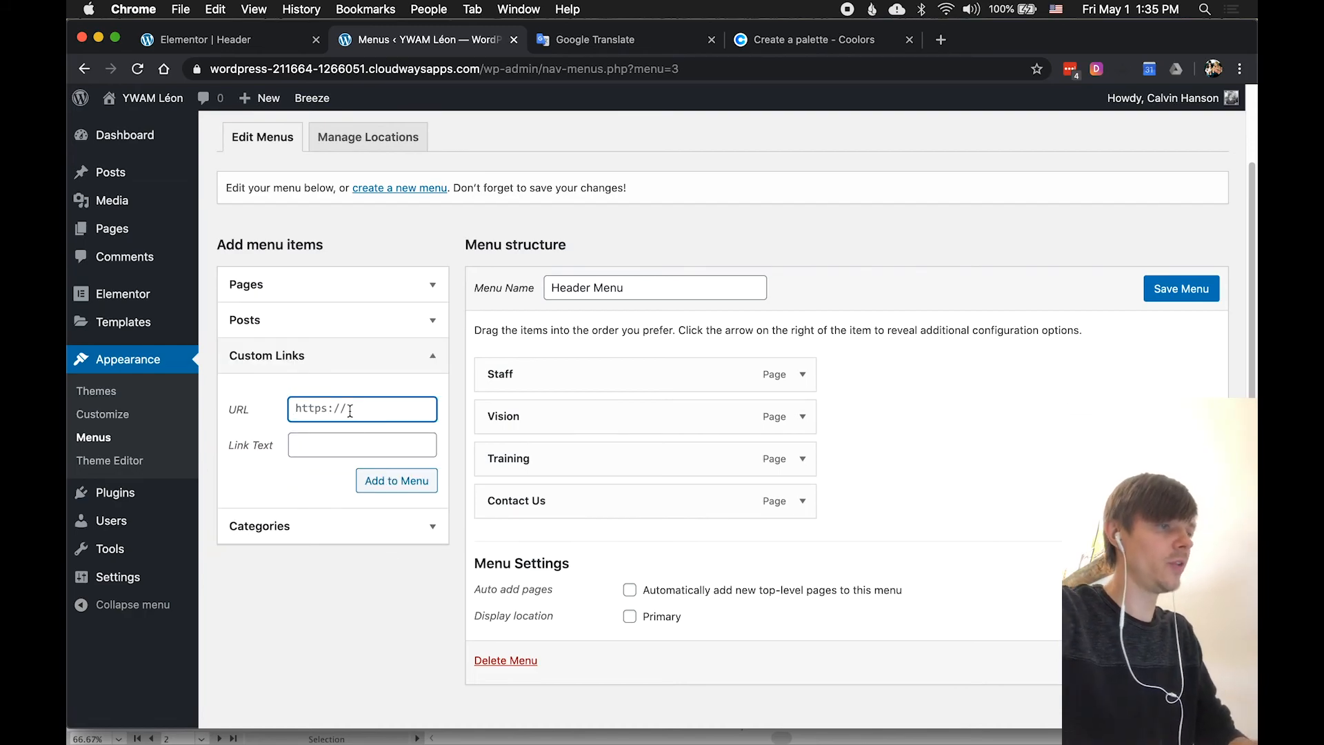
pyautogui.press('Tab')
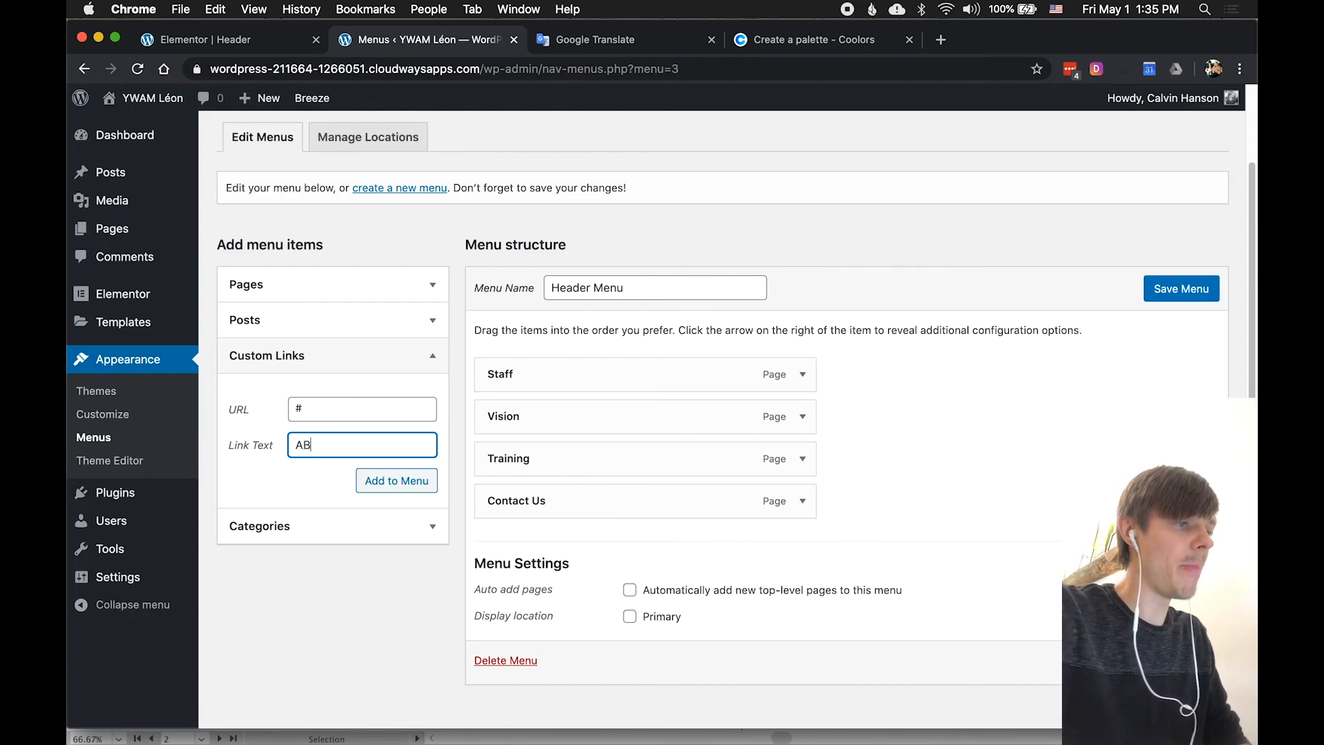
pyautogui.press('super+a')
pyautogui.write('About')
pyautogui.click(380, 480)
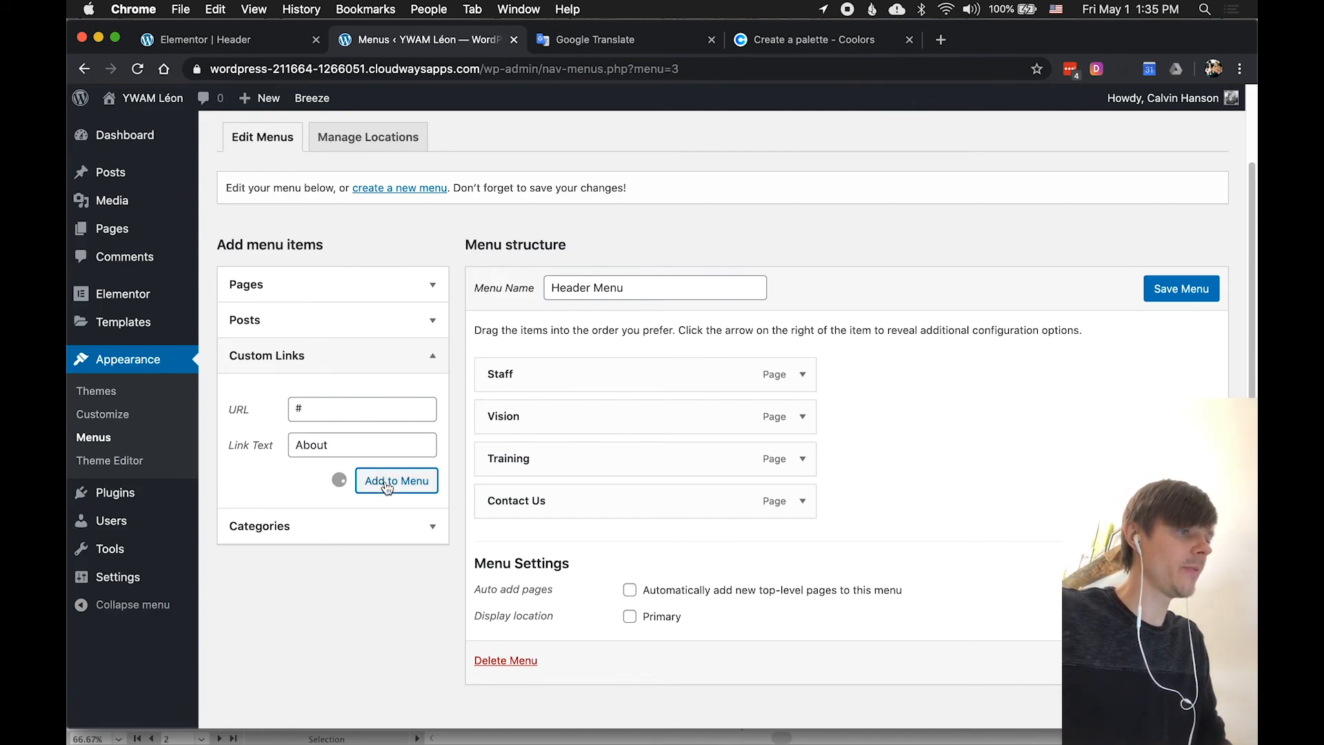
# Move About to the start of the menu and nest Vision, followed by Staff, beneath it as sub items.
pyautogui.moveTo(532, 536); pyautogui.dragTo(531, 369)
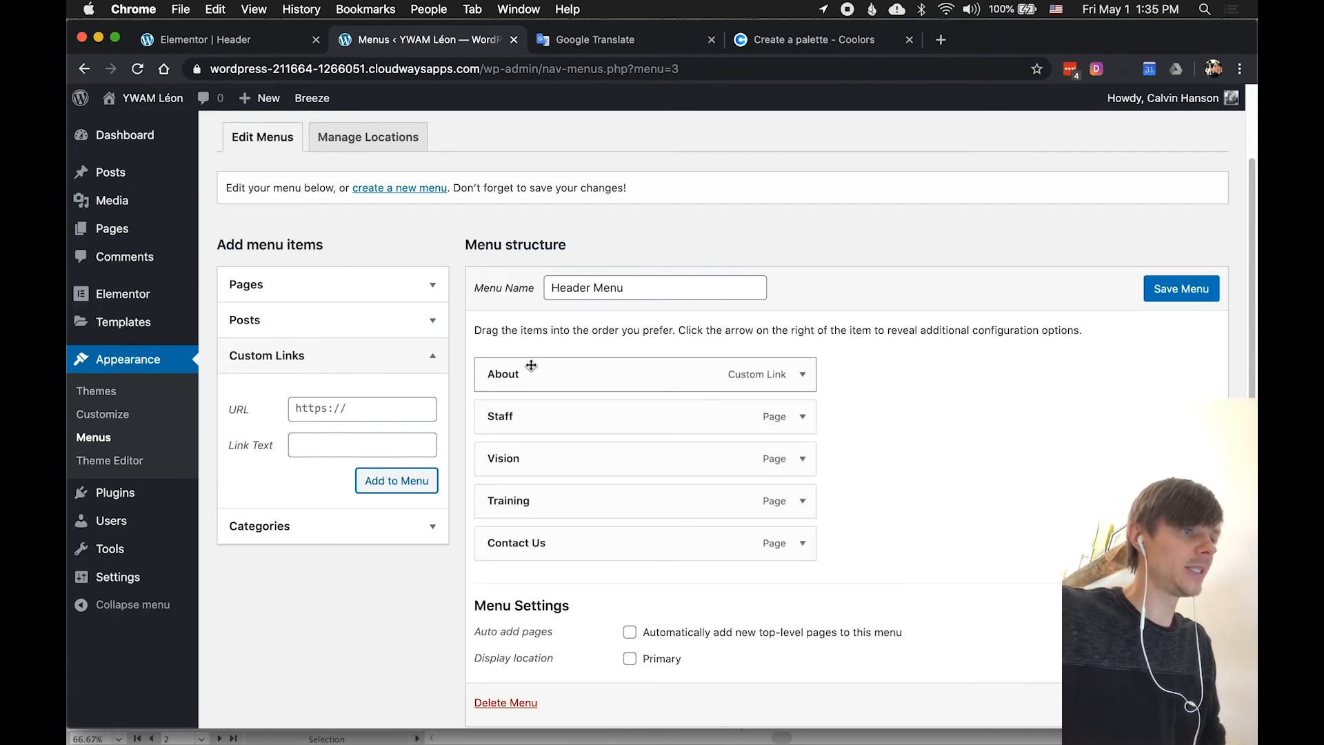
pyautogui.moveTo(541, 418); pyautogui.dragTo(621, 410)
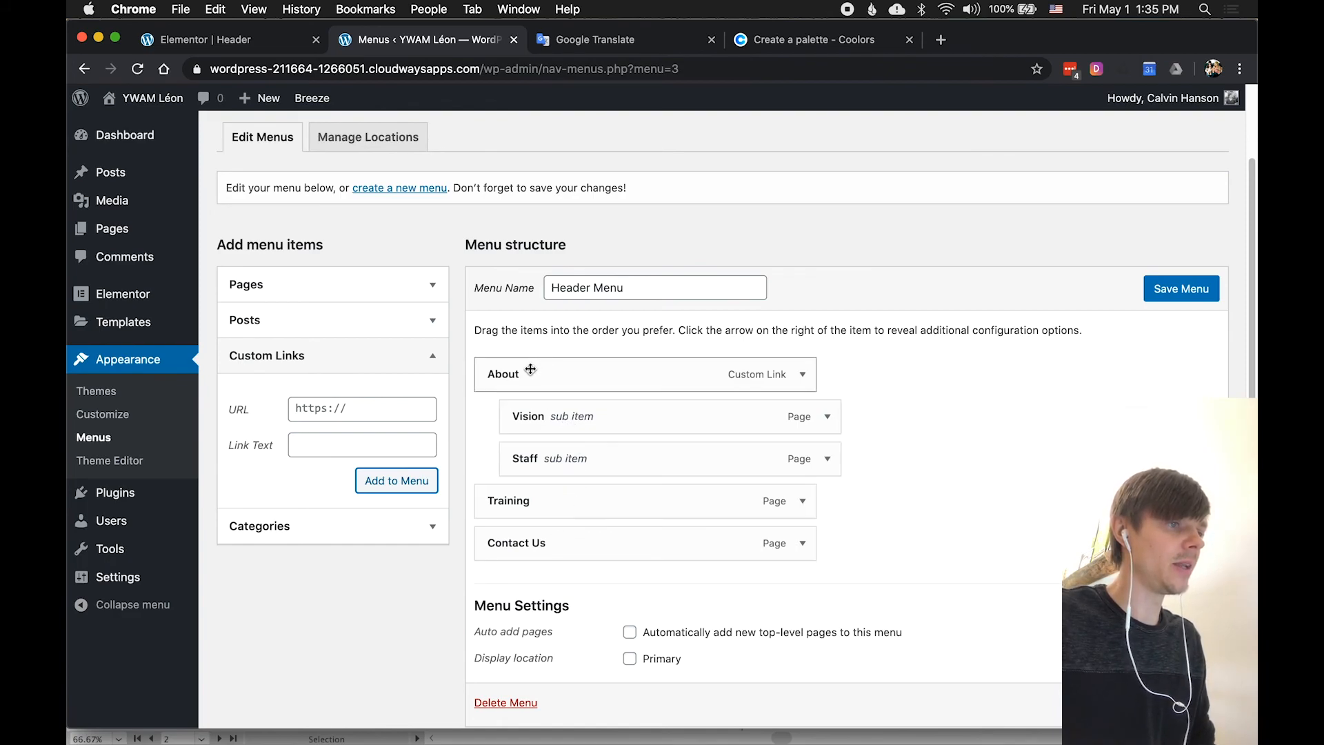
# Change the About item's navigation label to About Us and save the menu.
pyautogui.click(802, 376)
pyautogui.click(583, 479)
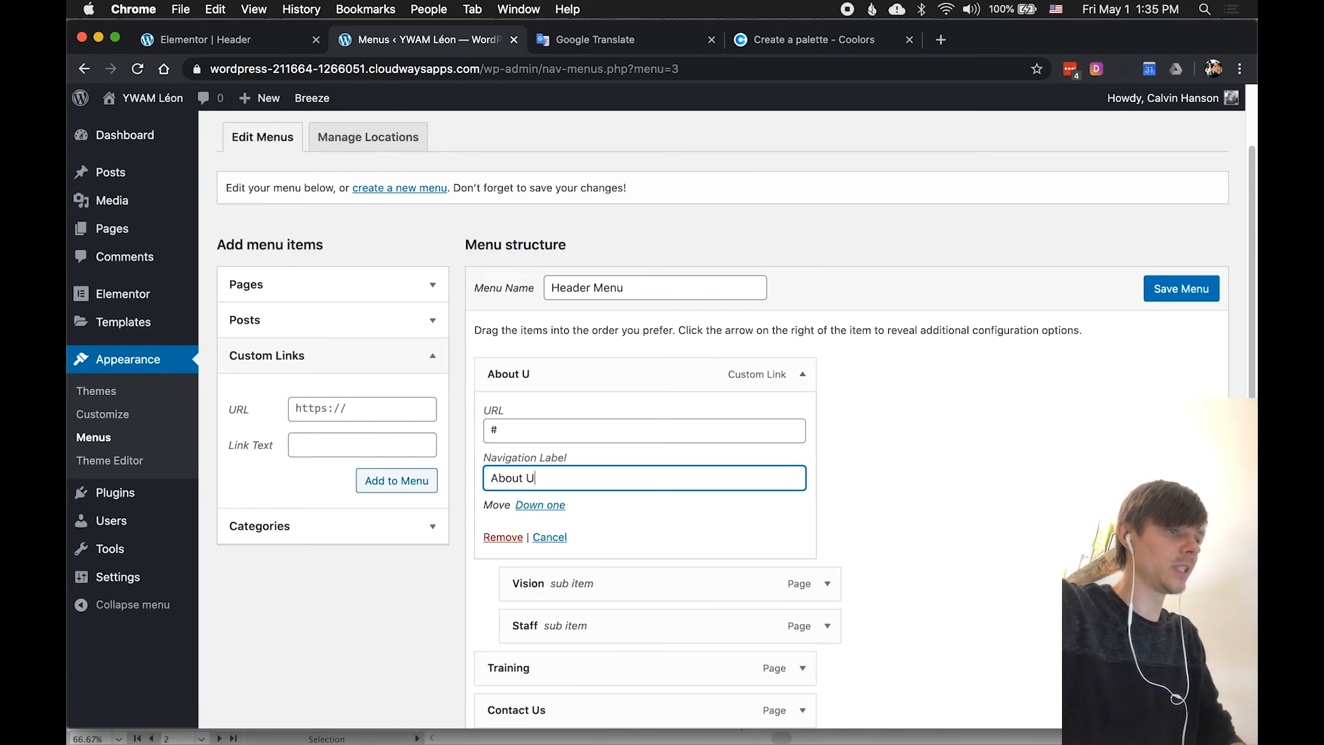
pyautogui.click(1193, 298)
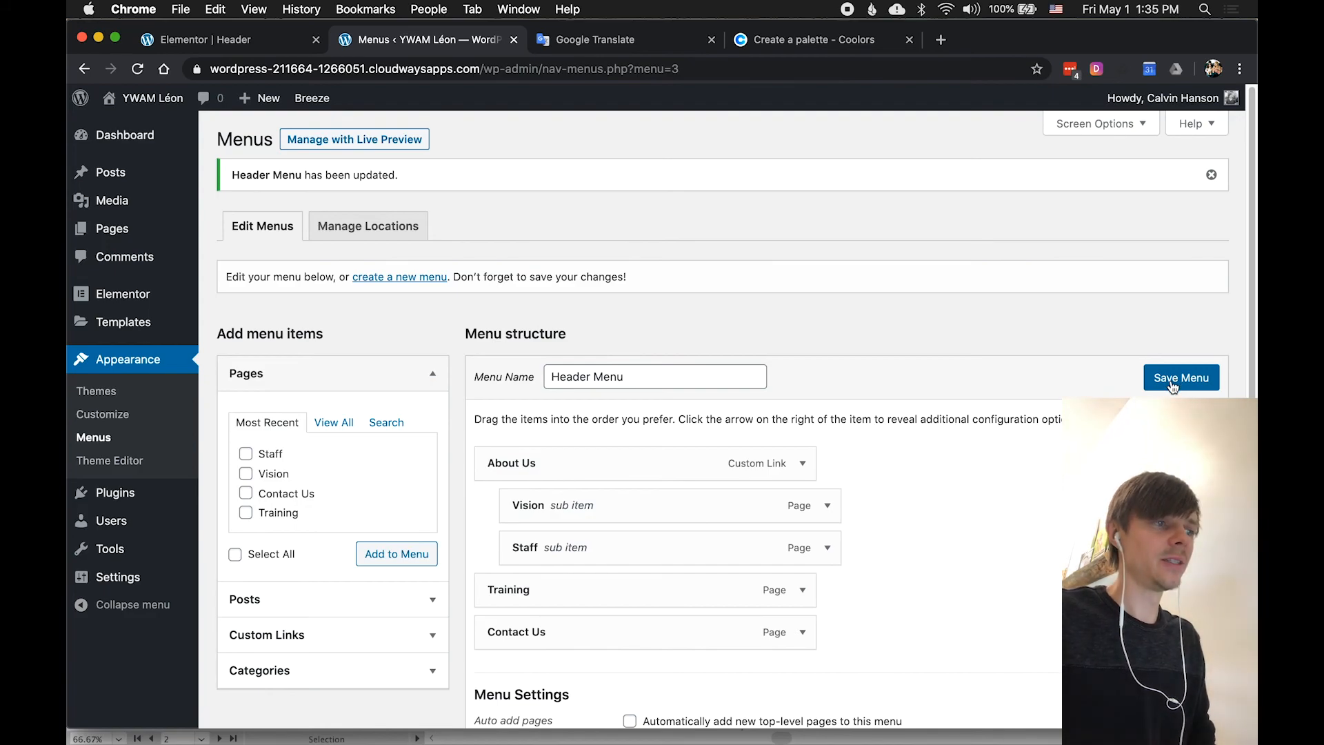
# Switch back to the Elementor header editor, save the header as a draft and reload the editor.
pyautogui.click(188, 41)
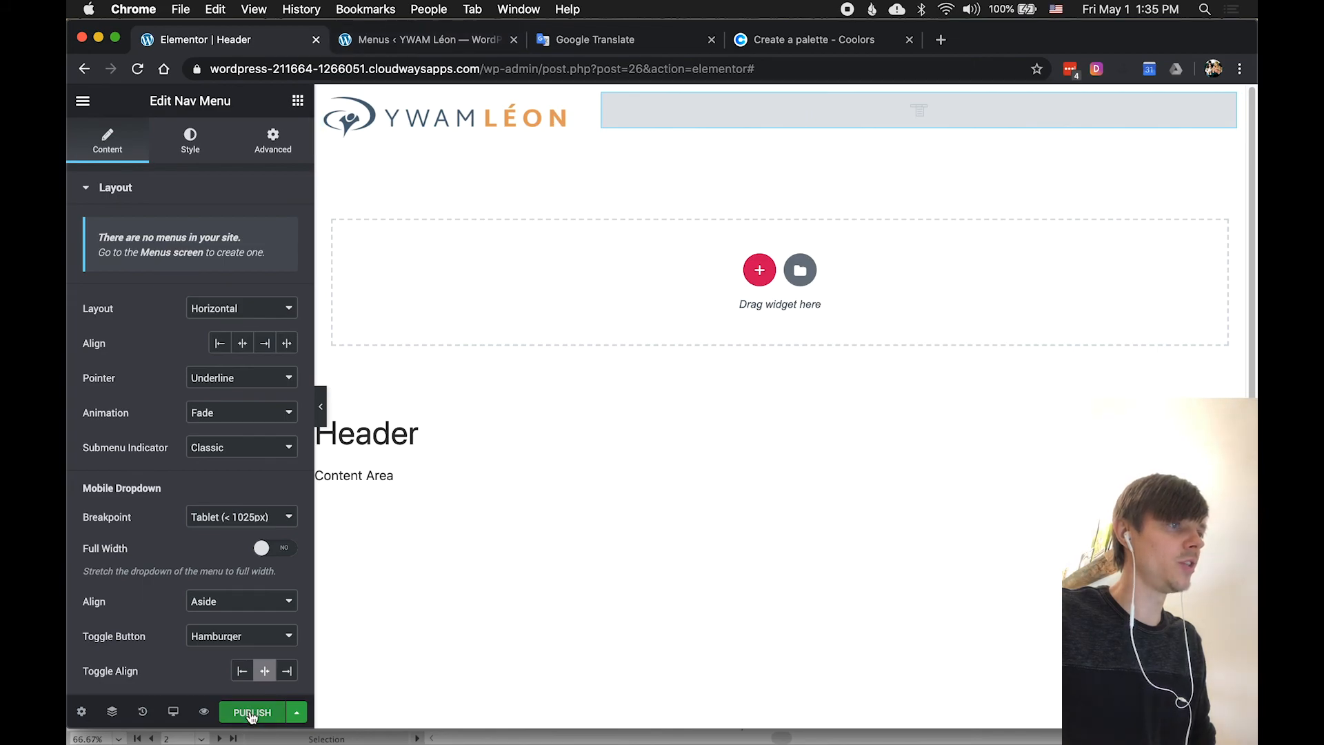
pyautogui.click(293, 713)
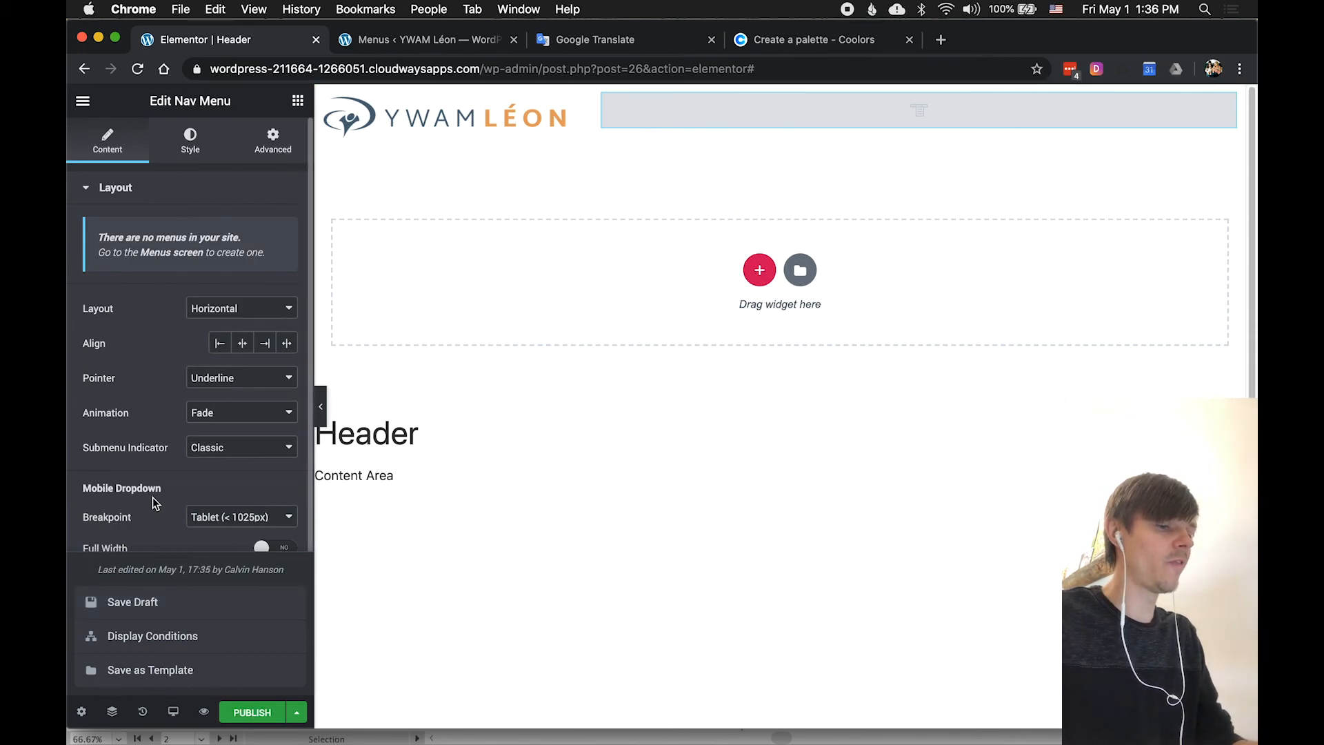
pyautogui.click(139, 70)
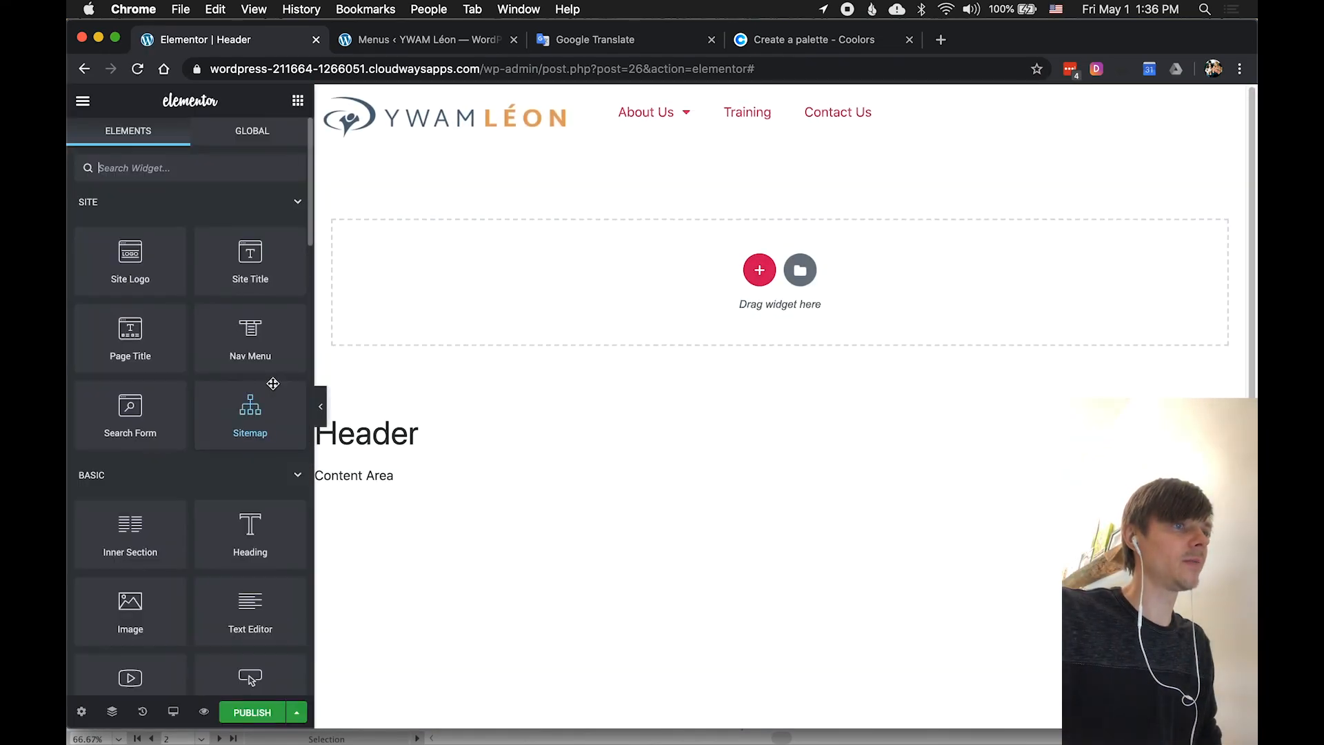
# Open the header's Nav Menu widget for editing and align its items to the right.
pyautogui.moveTo(655, 132)
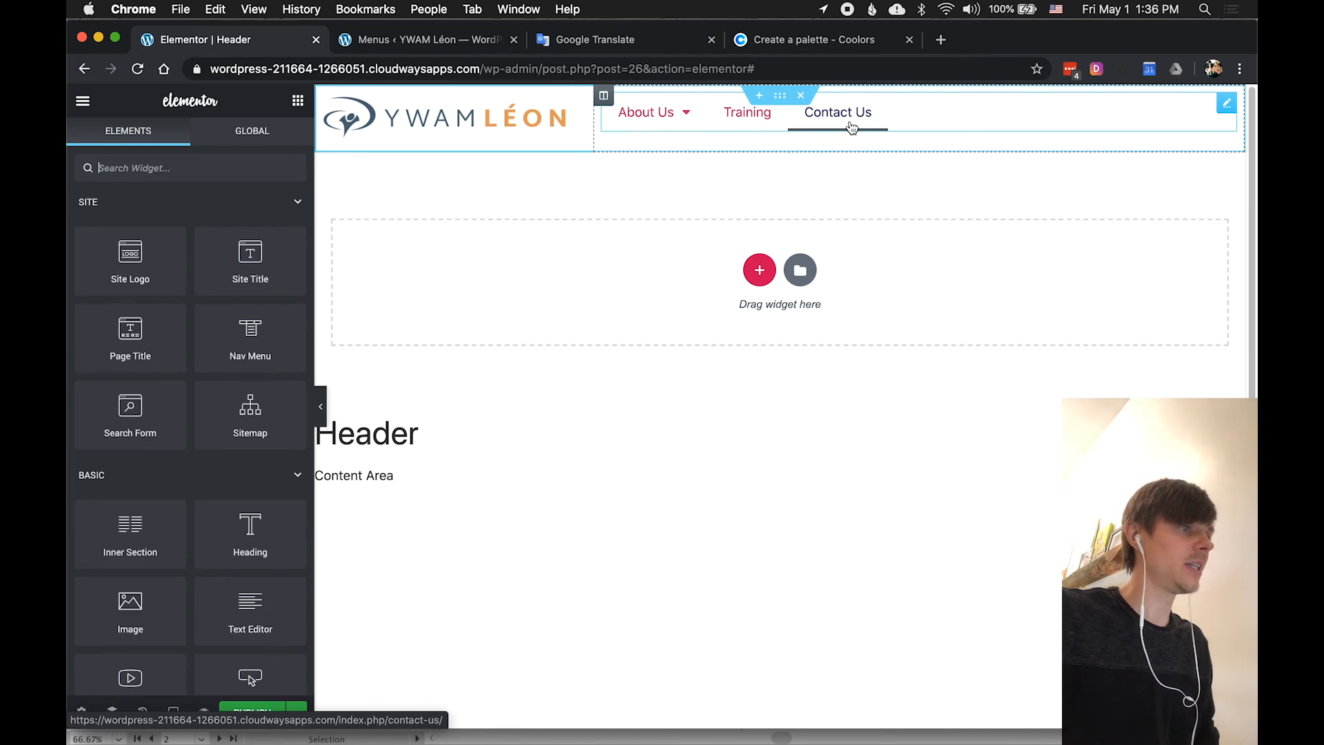
pyautogui.click(902, 128)
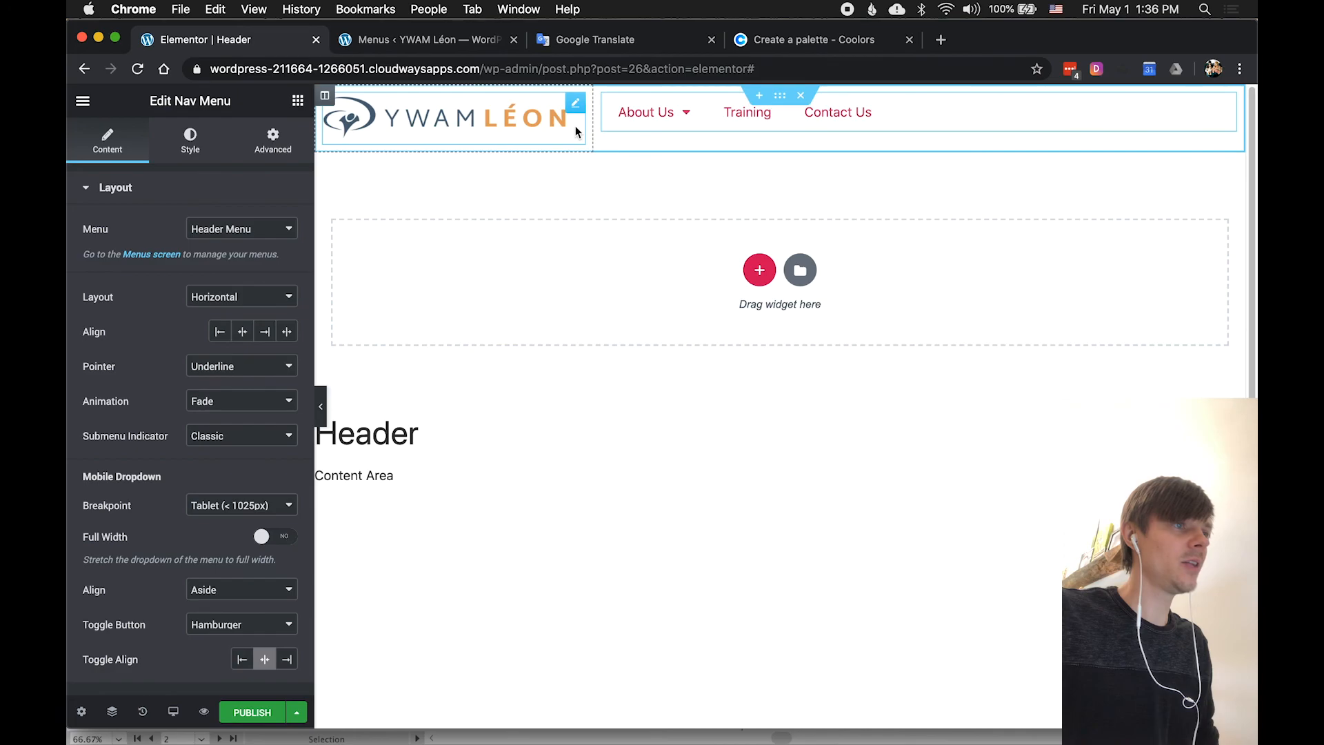
pyautogui.click(263, 334)
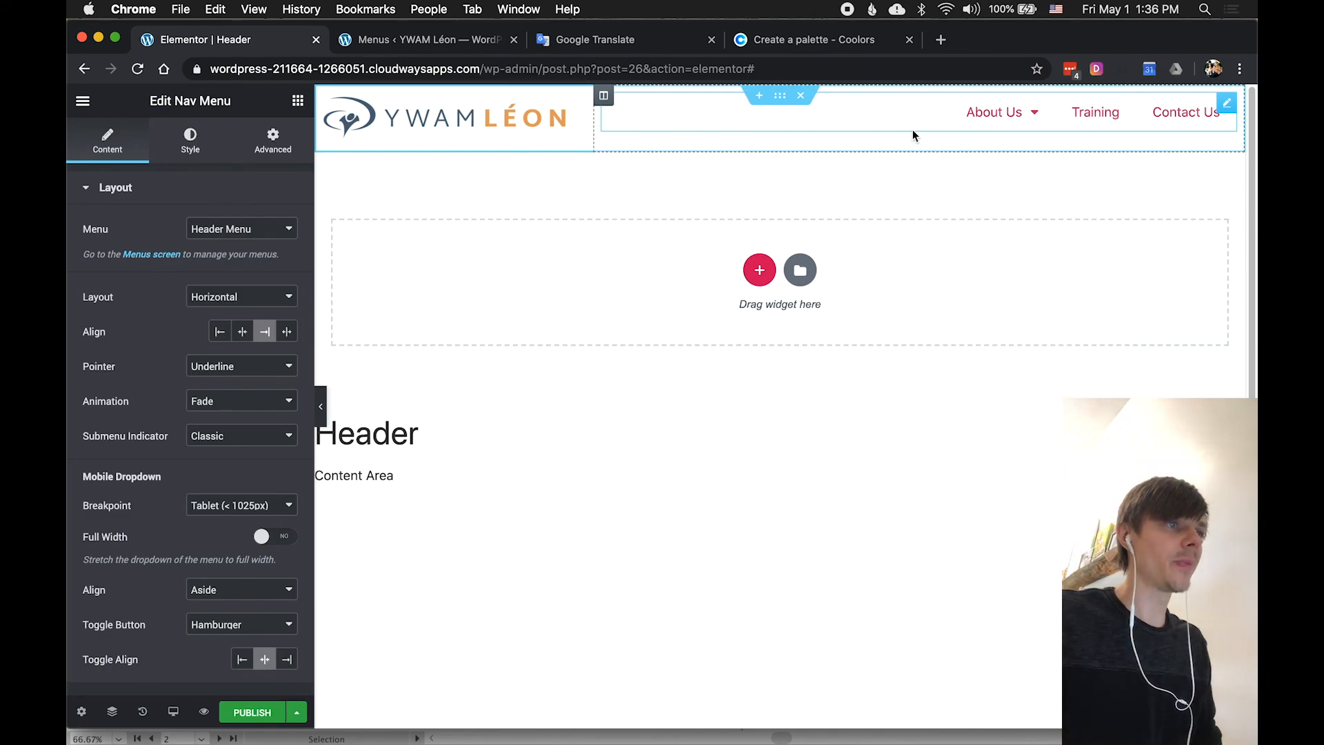
# Try spreading the Nav Menu items across the full column width, and return the alignment to Right.
pyautogui.moveTo(982, 126)
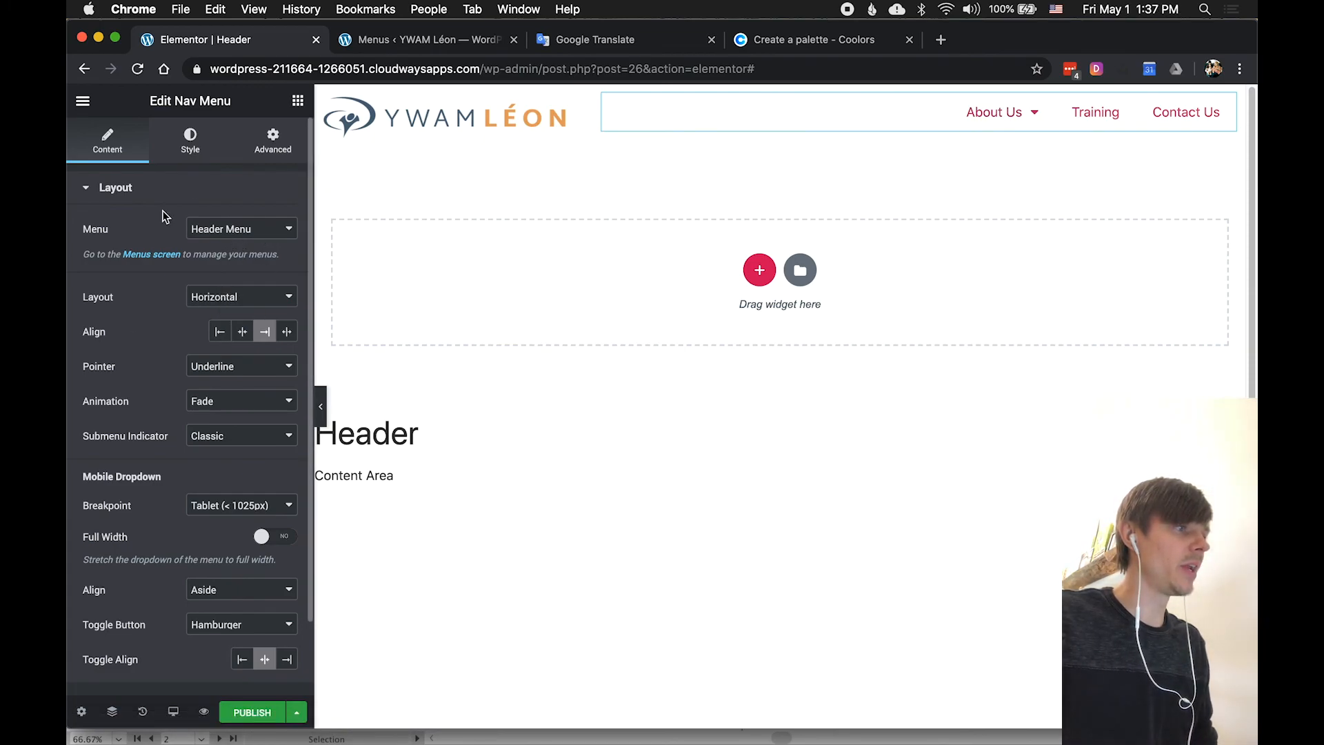
pyautogui.scroll(-2, 239, 321)
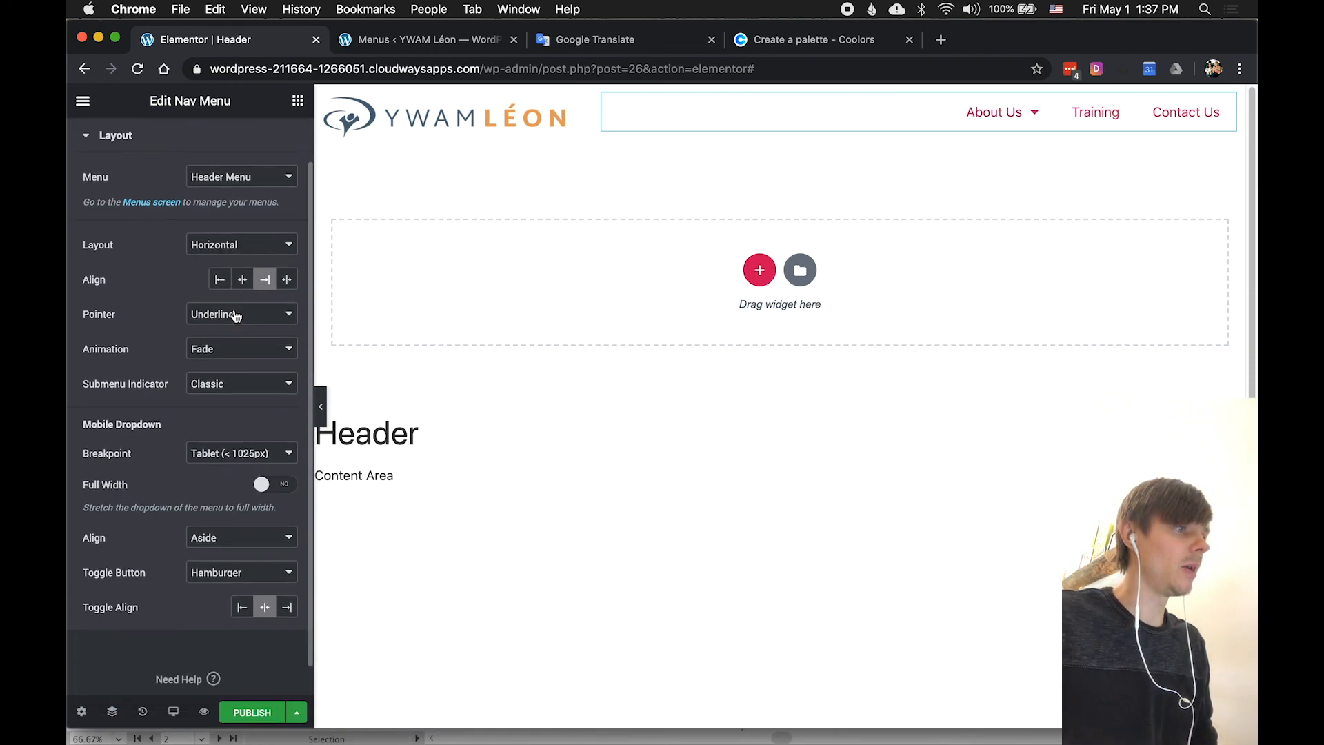
pyautogui.click(287, 282)
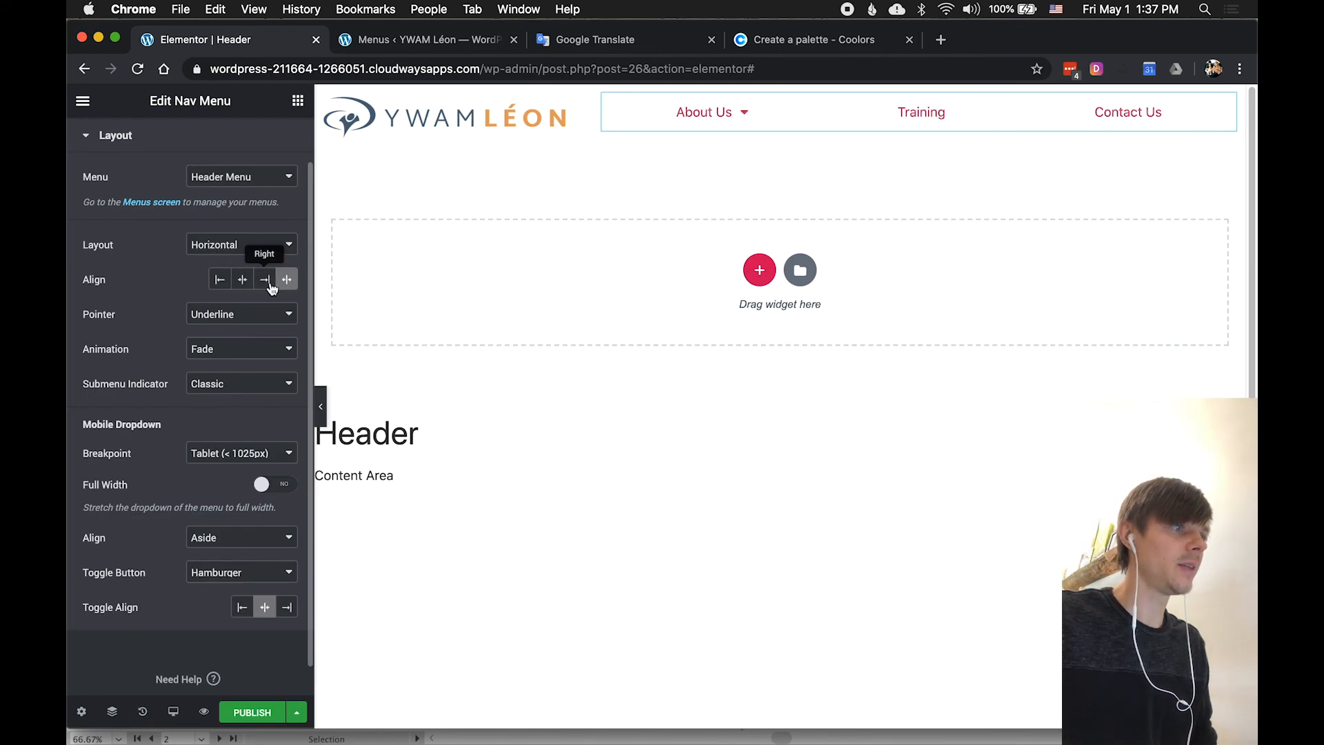
pyautogui.click(264, 284)
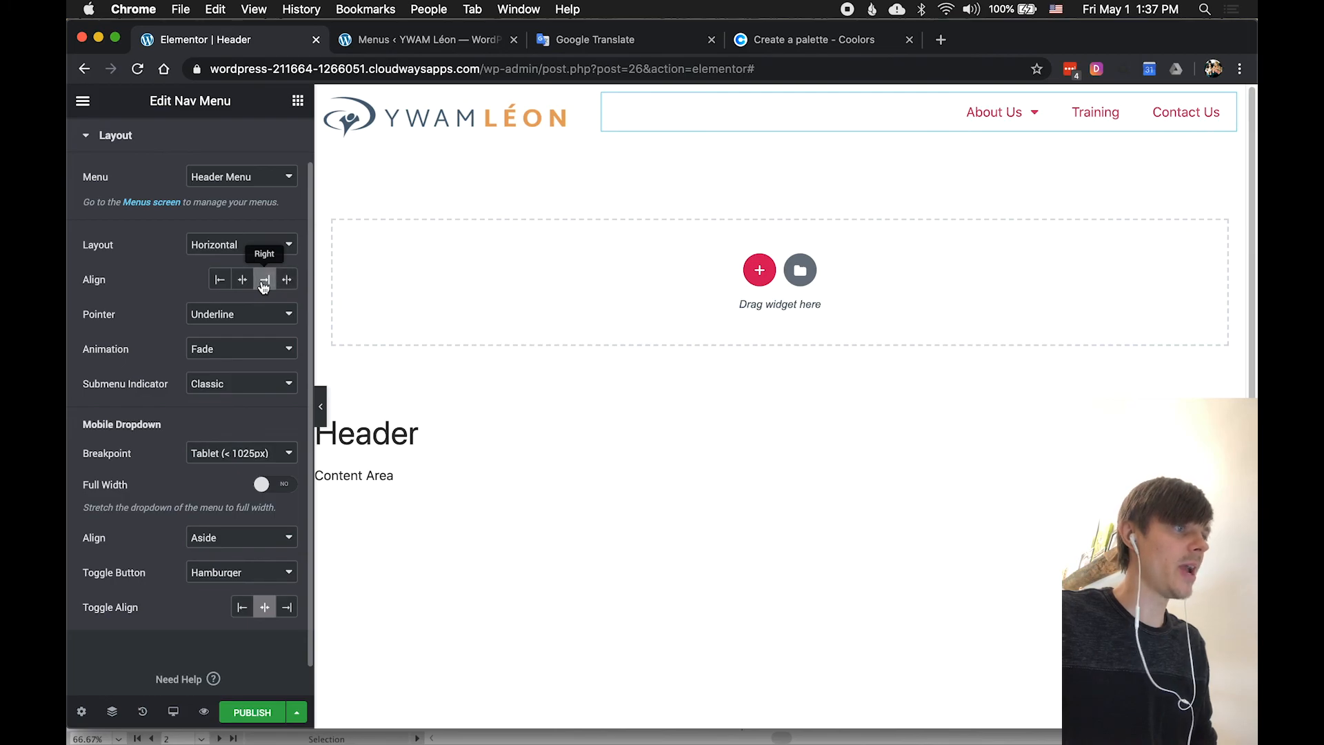
# Review the Nav Menu's pointer style options, keeping Underline selected.
pyautogui.click(264, 315)
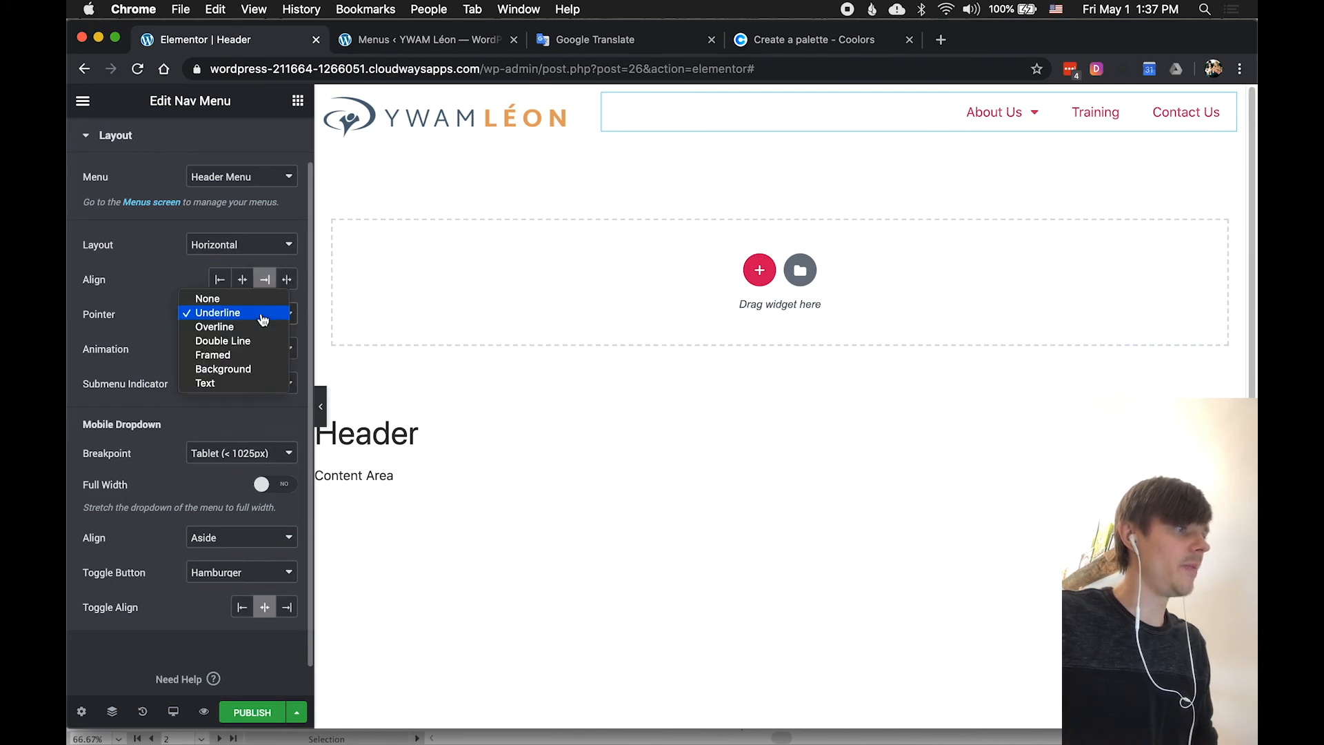
pyautogui.click(258, 311)
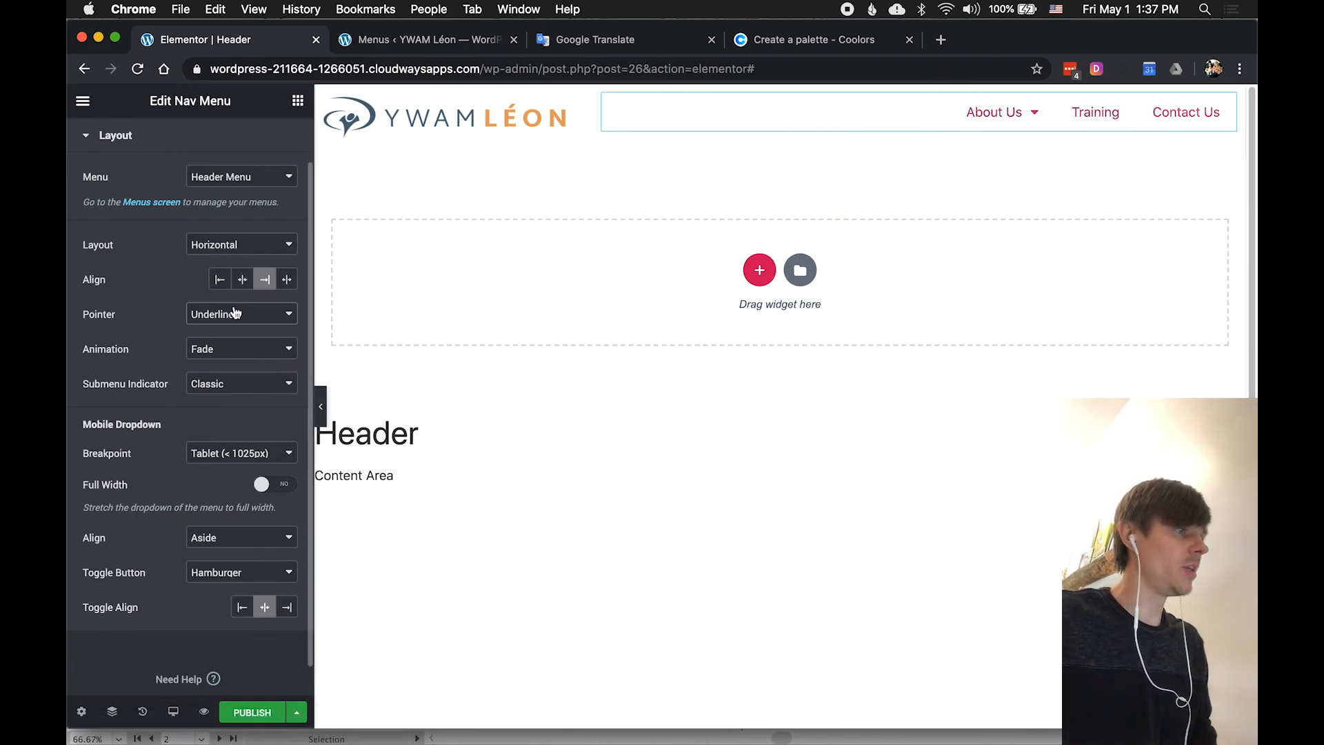
pyautogui.click(232, 314)
pyautogui.click(236, 309)
# Set the Nav Menu's submenu indicator to Chevron.
pyautogui.scroll(-1, 222, 366)
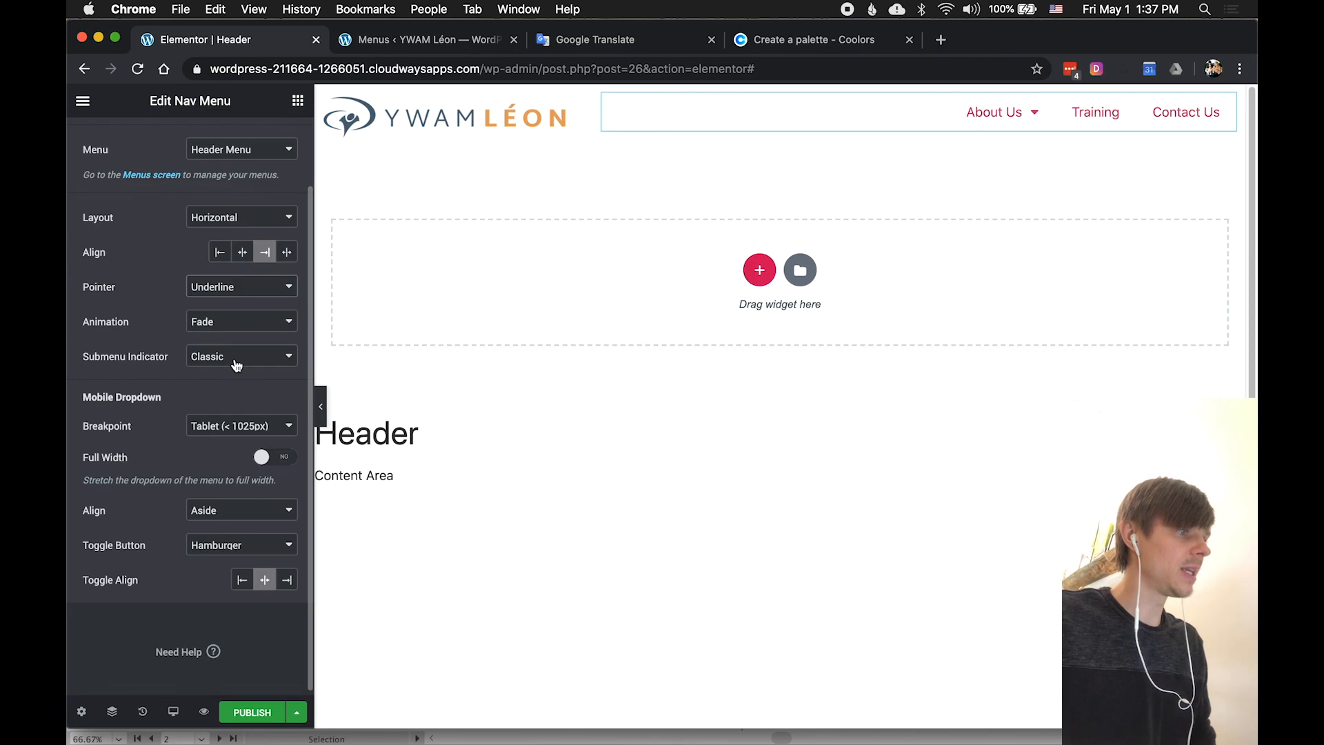
pyautogui.click(236, 365)
pyautogui.click(238, 373)
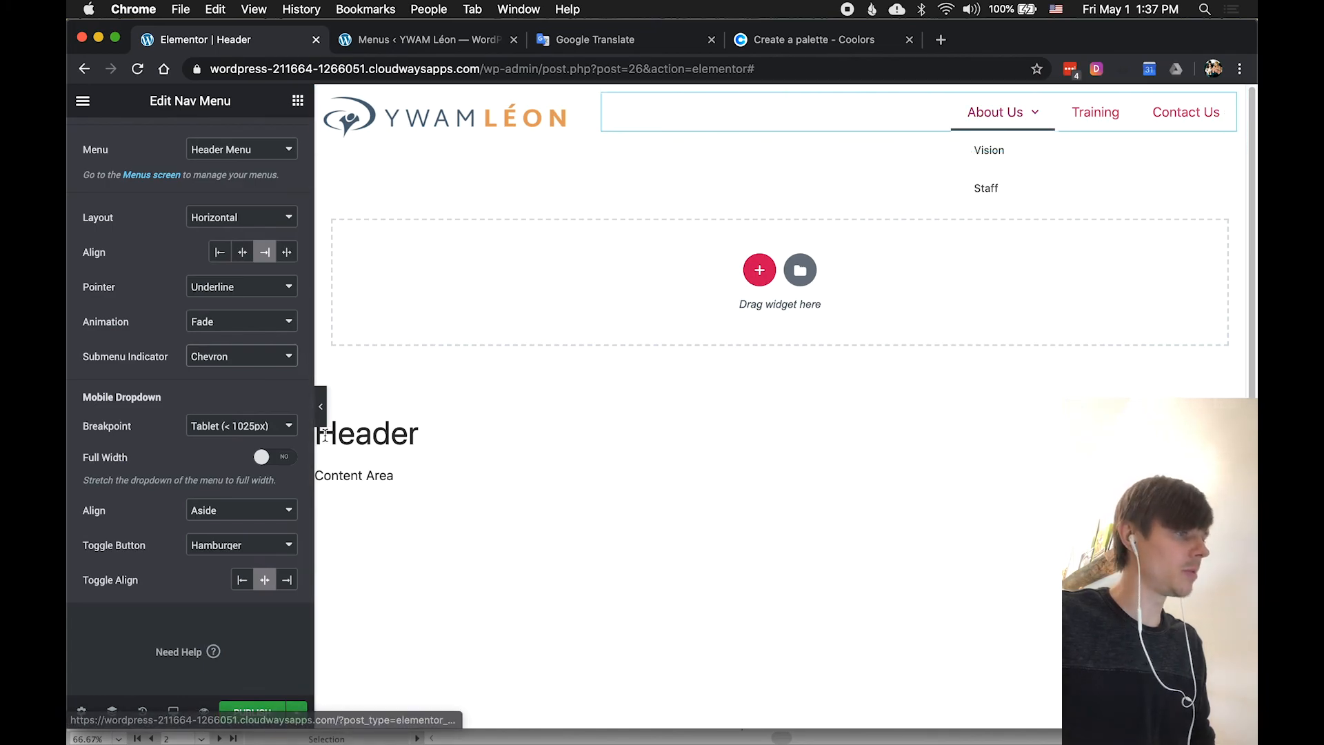
pyautogui.scroll(-1, 207, 375)
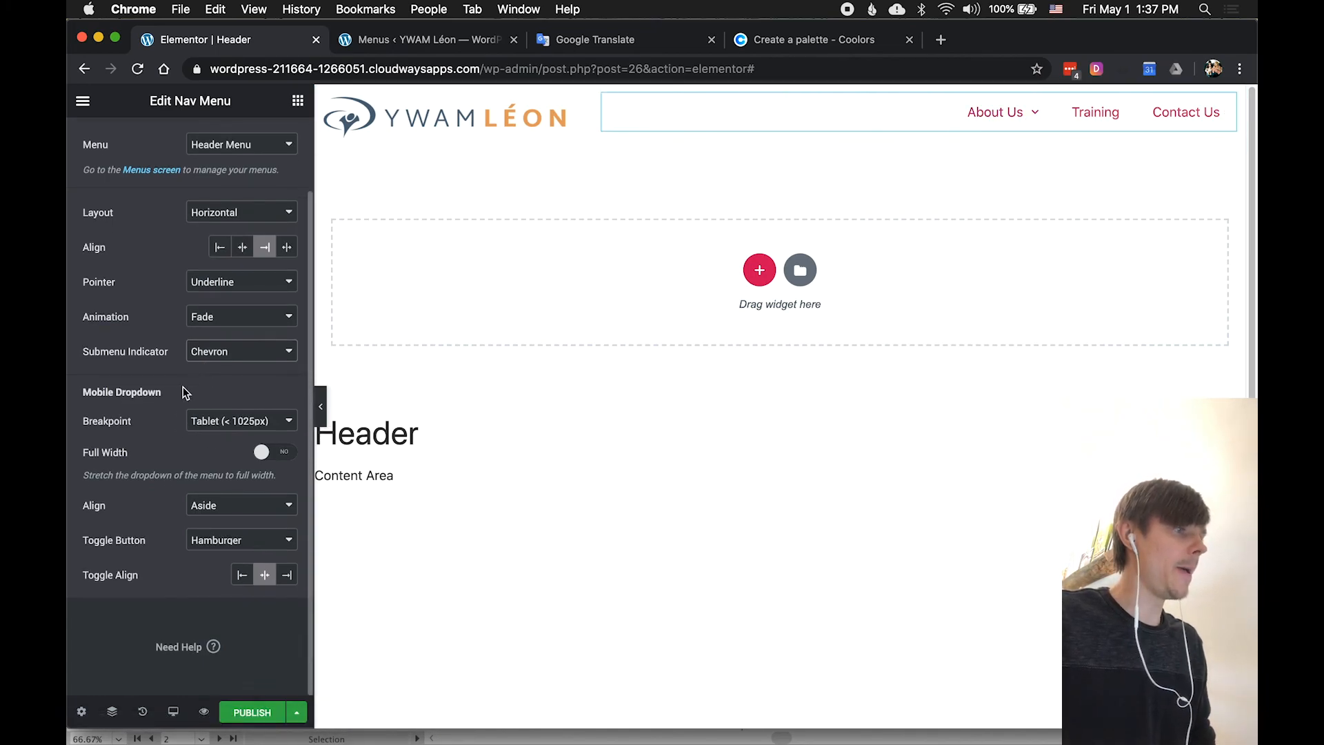
pyautogui.tripleClick(146, 392)
pyautogui.doubleClick(138, 393)
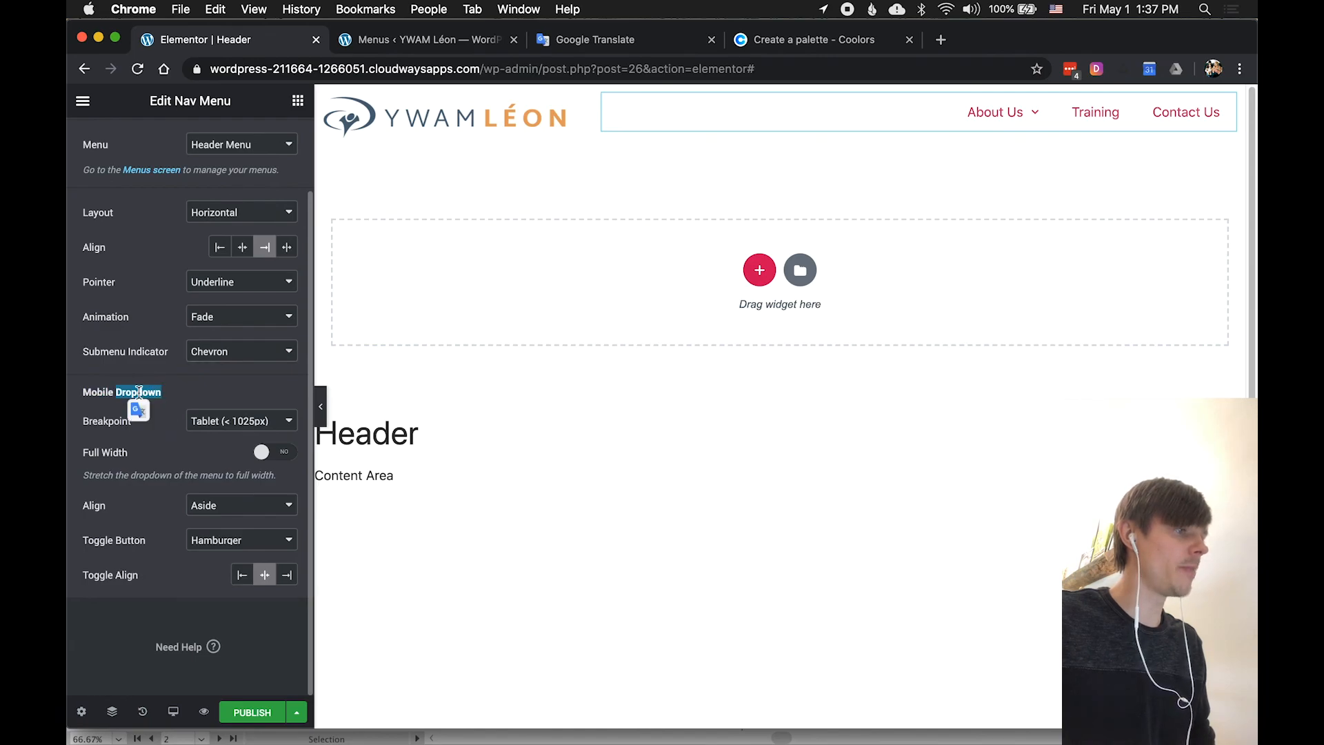
pyautogui.tripleClick(134, 393)
pyautogui.click(180, 392)
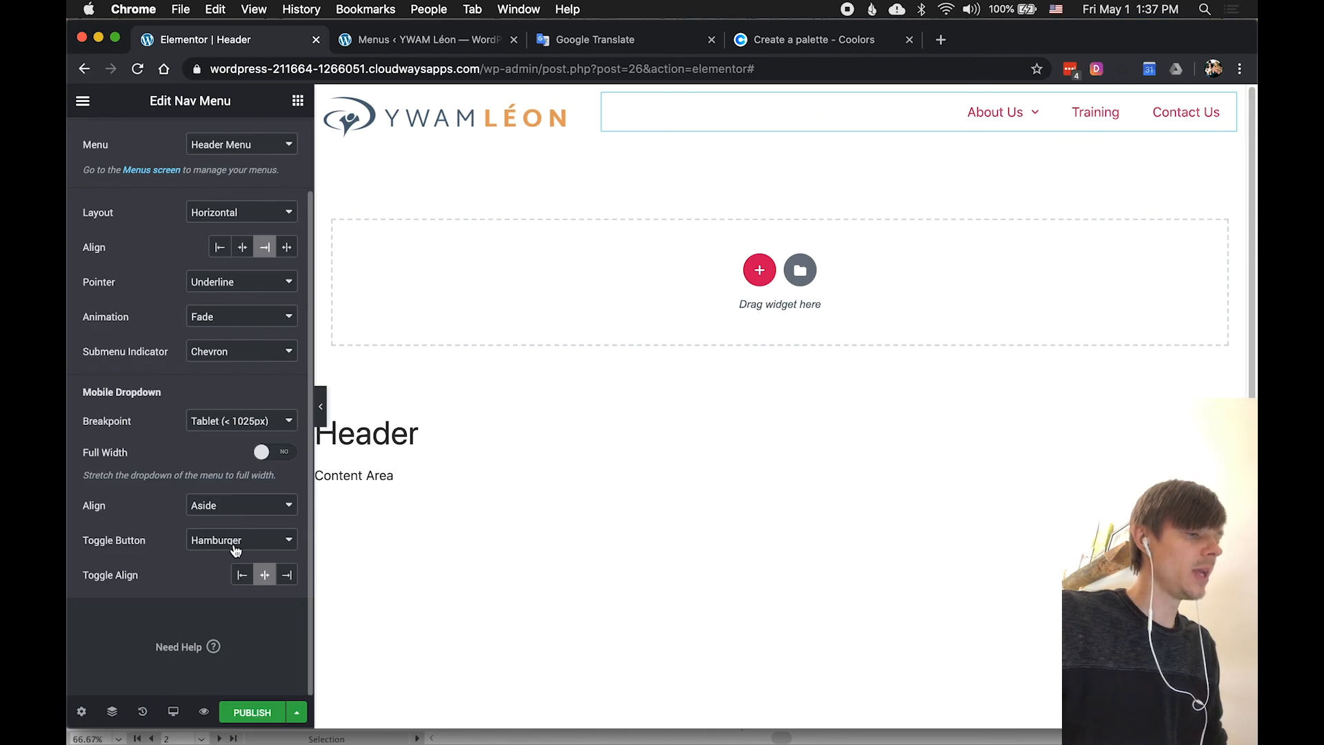
# Preview the header in the tablet and mobile views and return to the desktop view.
pyautogui.click(175, 715)
pyautogui.click(174, 714)
pyautogui.click(174, 713)
pyautogui.click(180, 634)
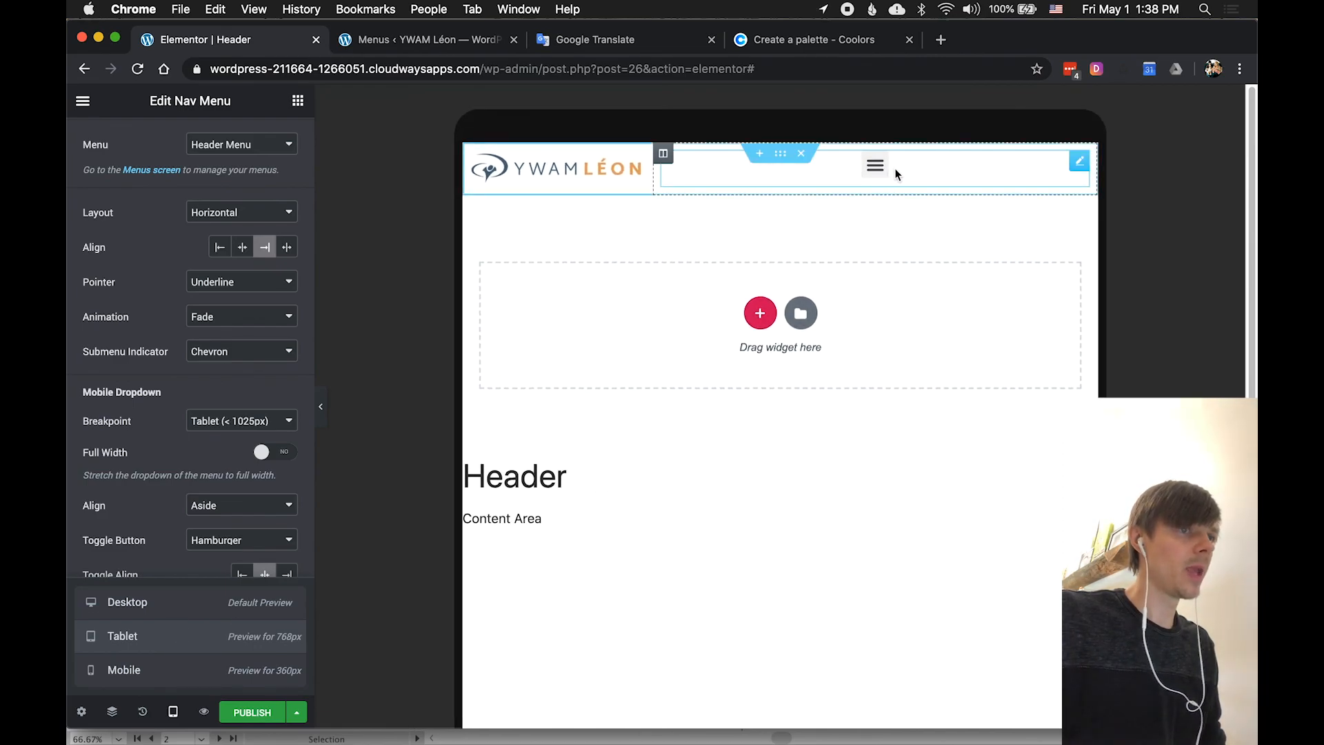
pyautogui.click(211, 681)
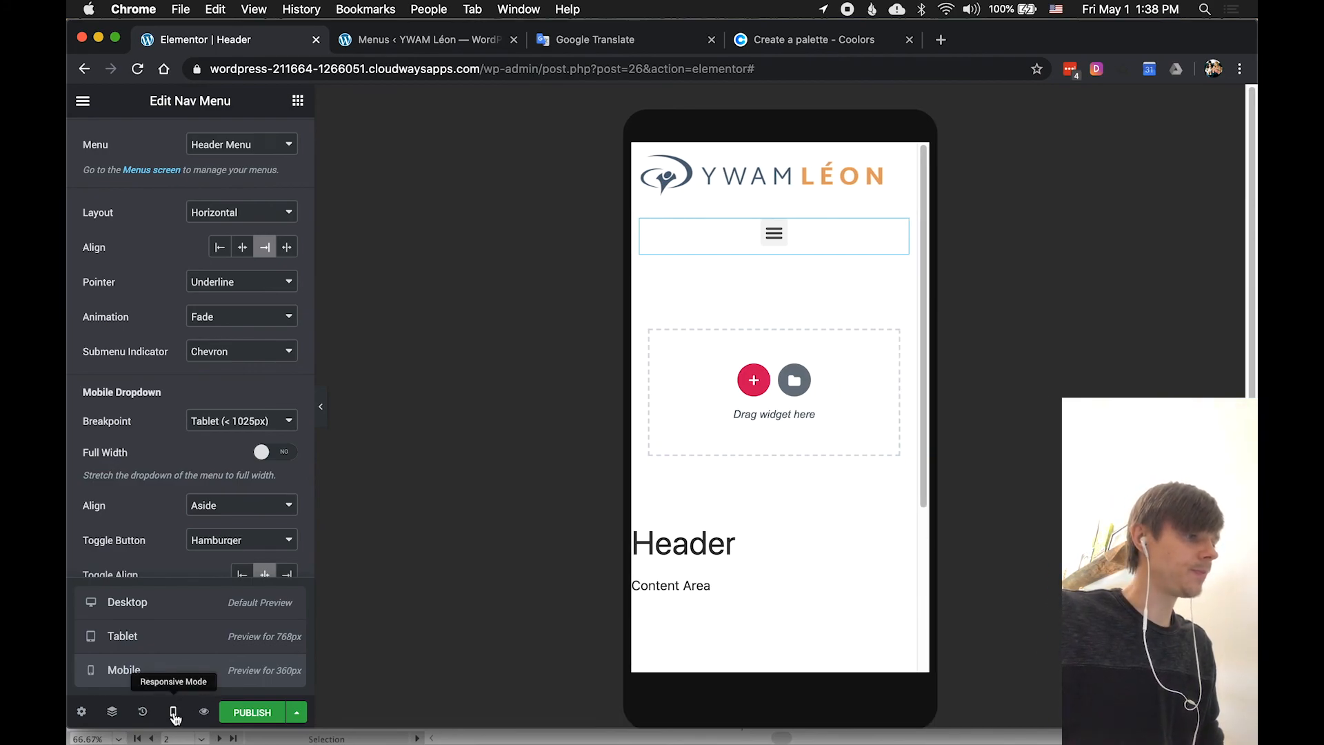
pyautogui.click(183, 610)
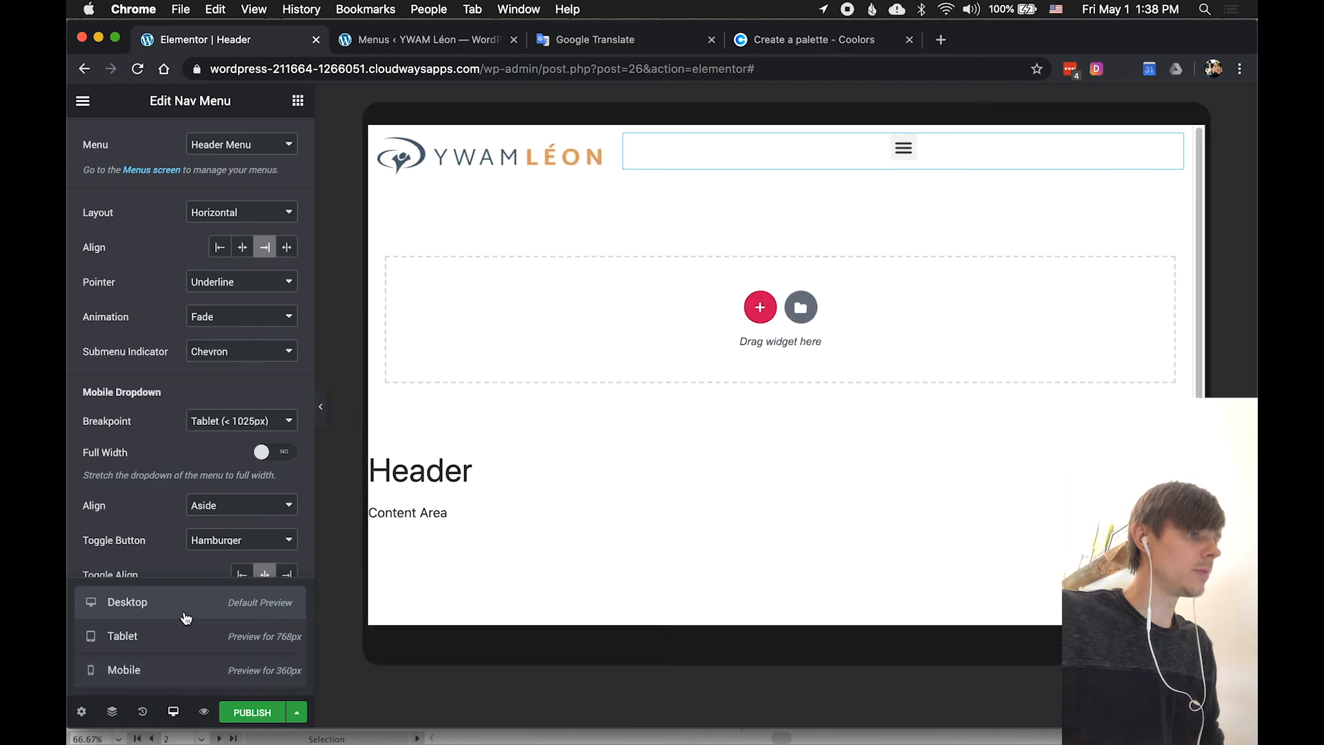
# Try the Mobile (< 768px) breakpoint for the mobile dropdown in the tablet preview, and restore Tablet (< 1025px).
pyautogui.click(240, 422)
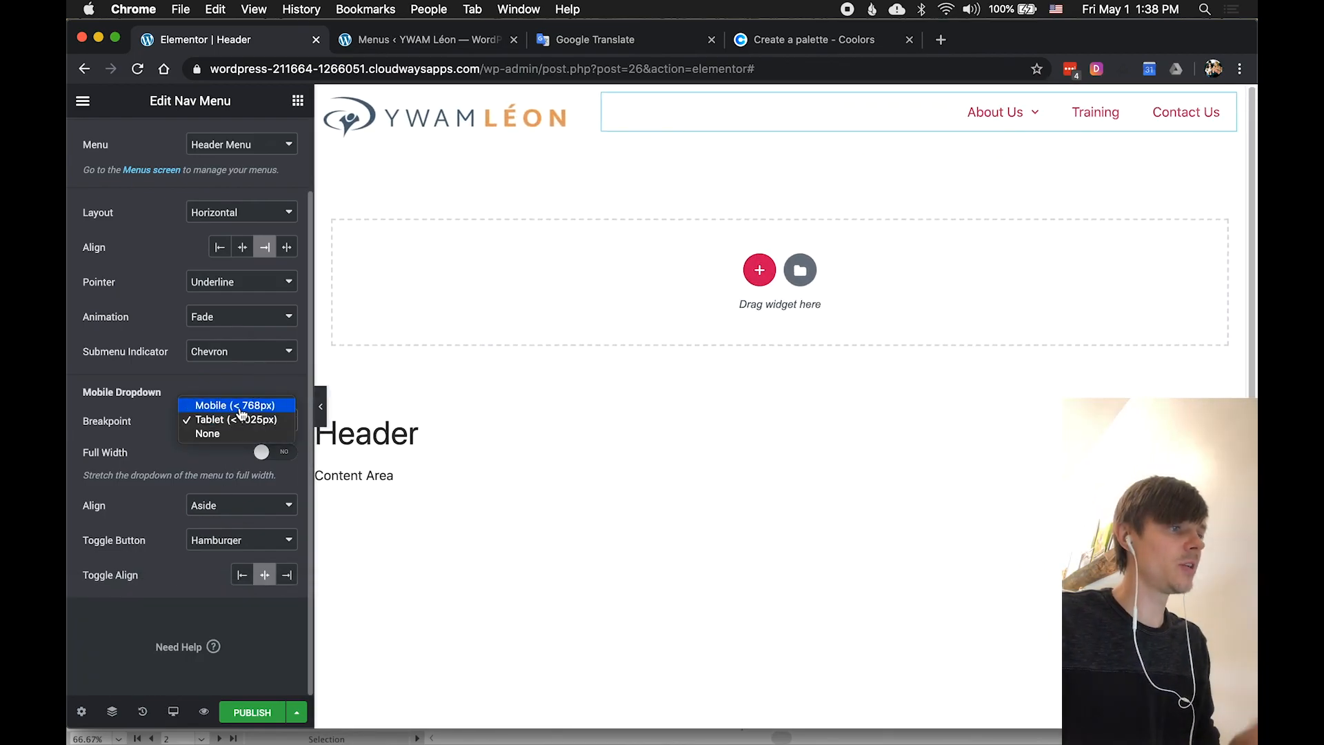
pyautogui.click(239, 410)
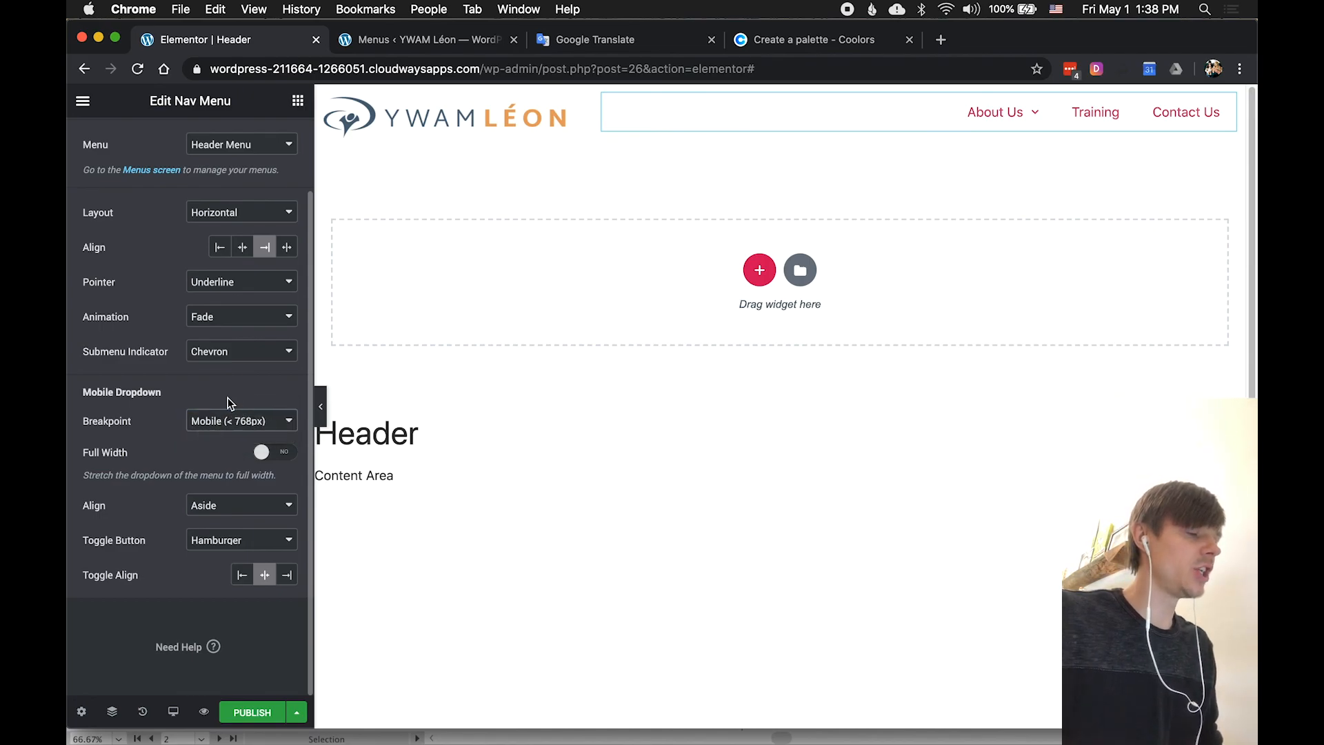
pyautogui.click(230, 419)
pyautogui.click(229, 414)
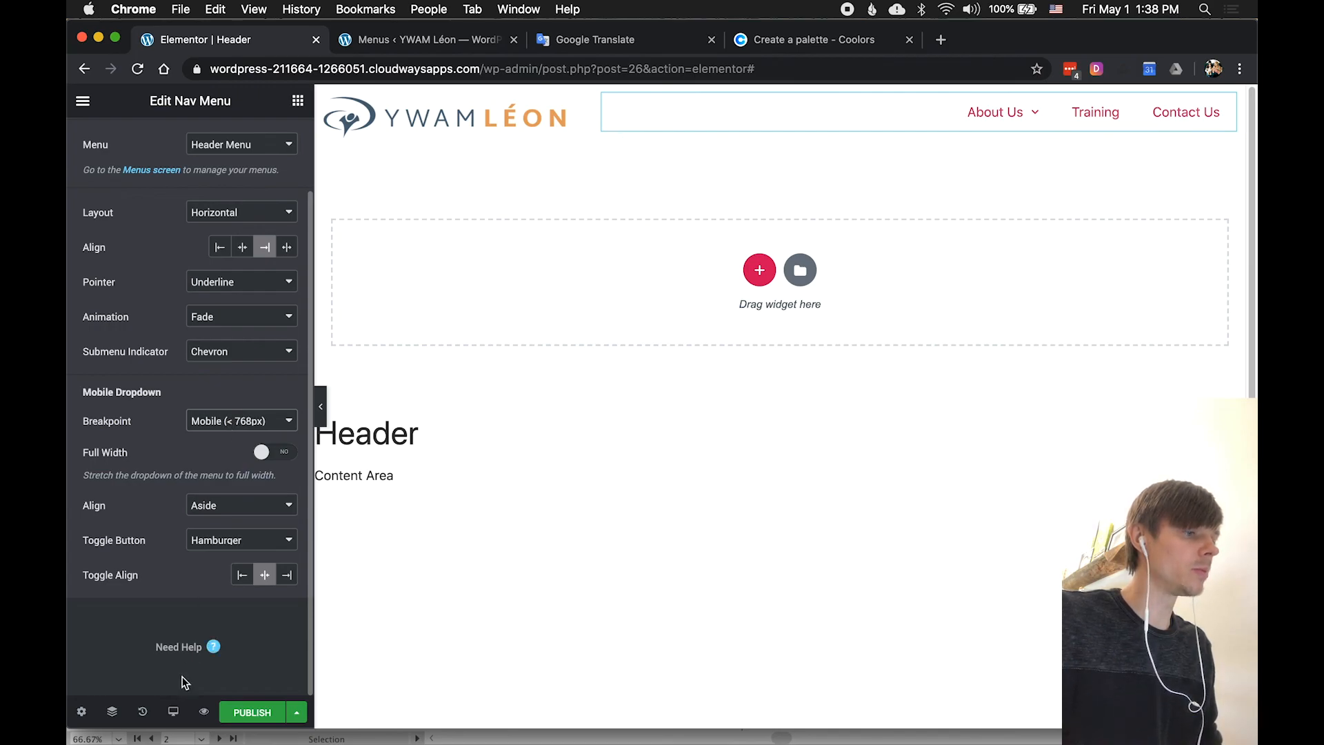
pyautogui.click(174, 711)
pyautogui.click(171, 651)
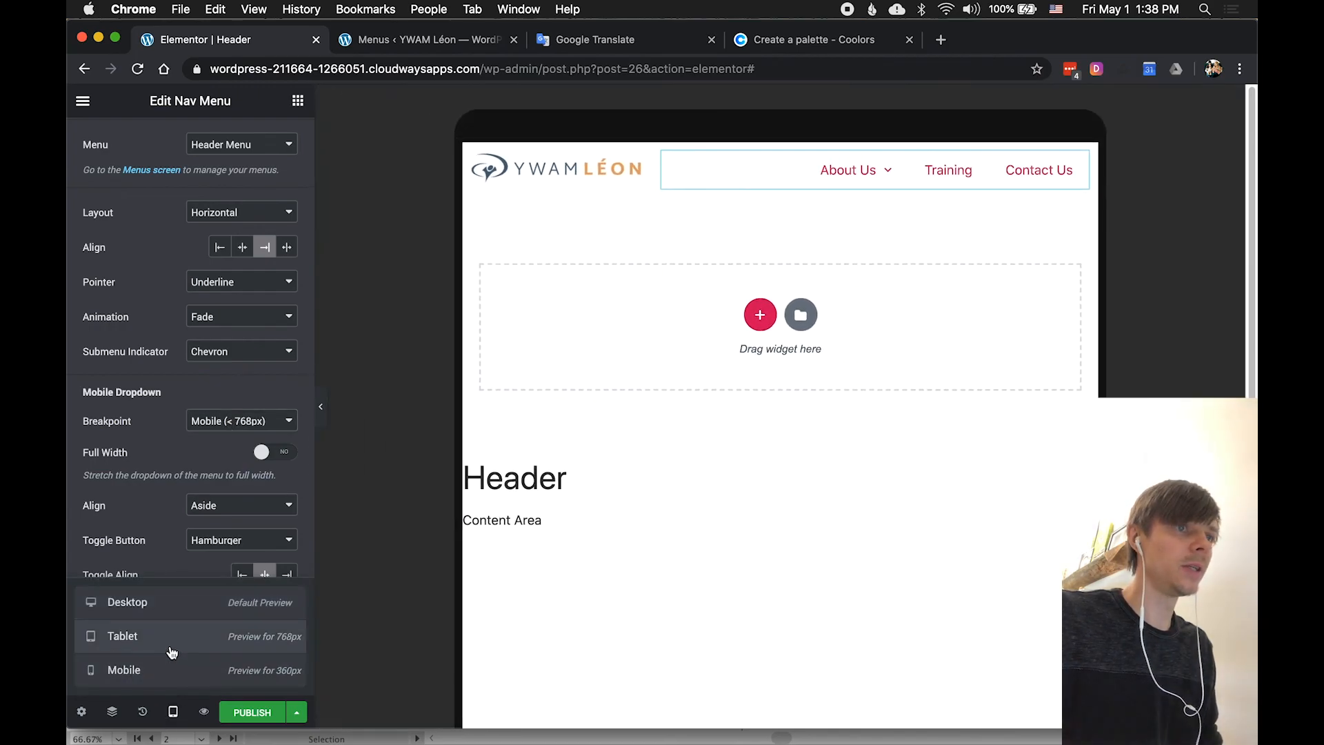
pyautogui.click(236, 420)
pyautogui.click(236, 434)
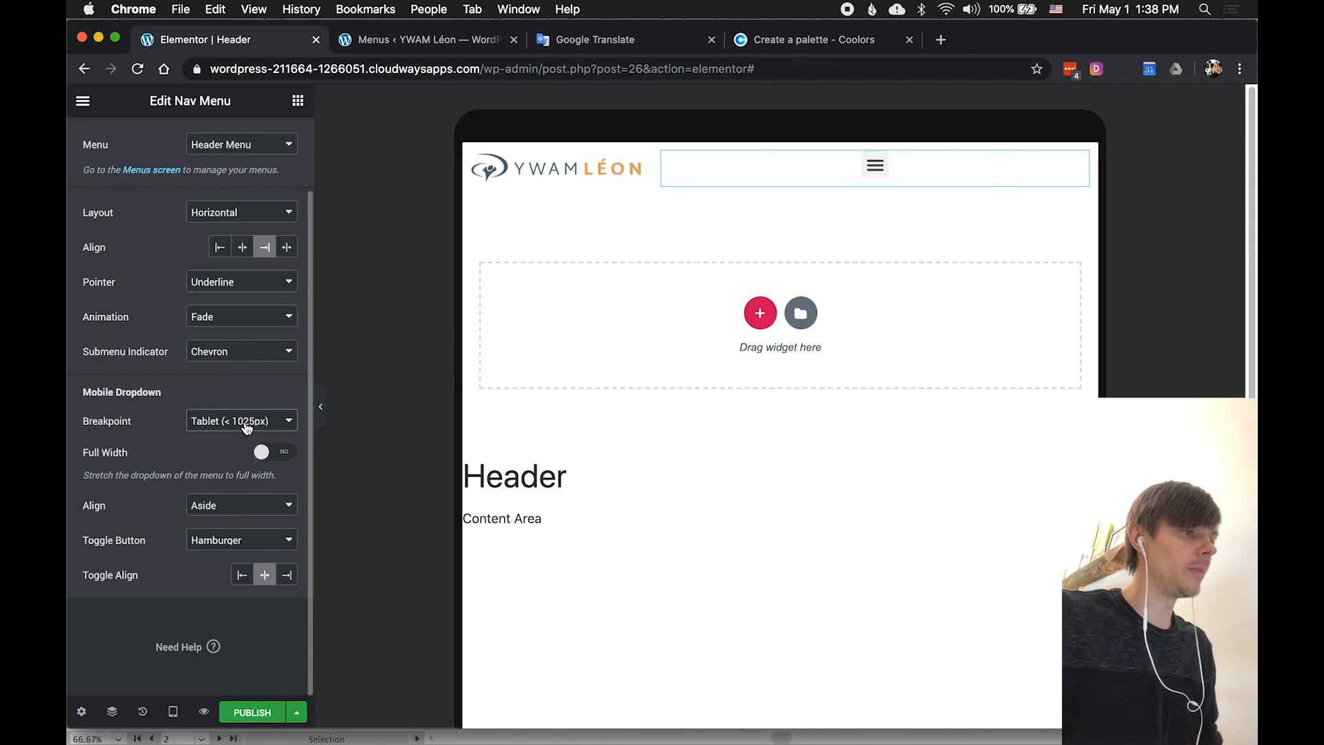
# Set the Nav Menu's mobile dropdown breakpoint to Mobile (< 768px) and enable its Full Width option.
pyautogui.click(247, 422)
pyautogui.click(243, 406)
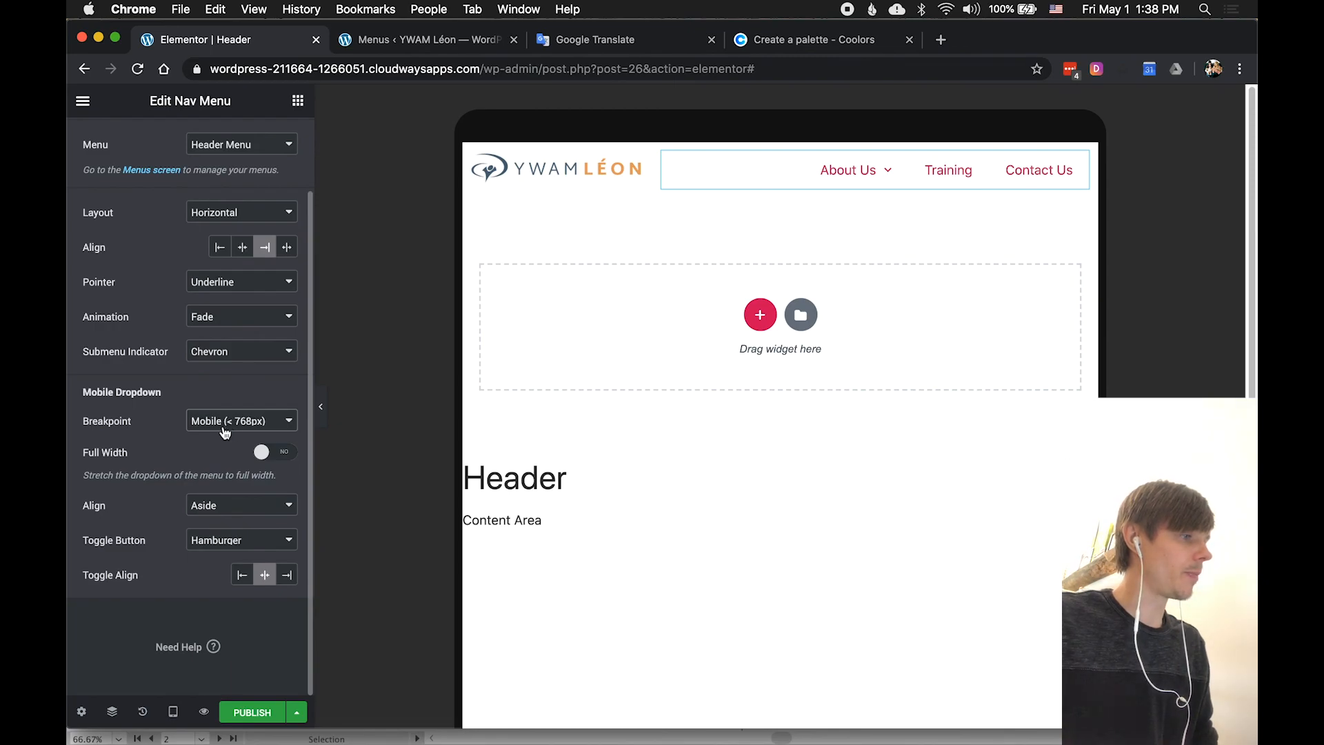
pyautogui.click(262, 454)
# In the mobile view, set the logo column's width to 70%.
pyautogui.click(173, 712)
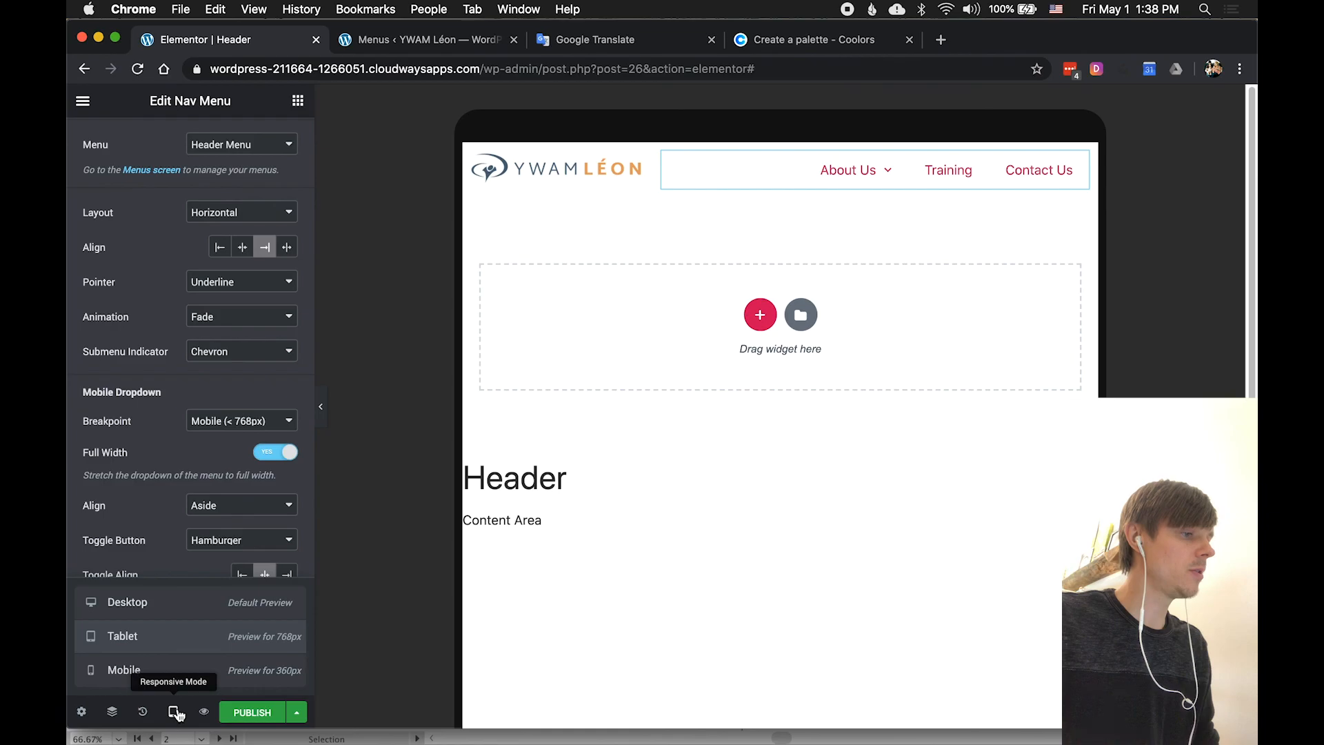
pyautogui.click(138, 669)
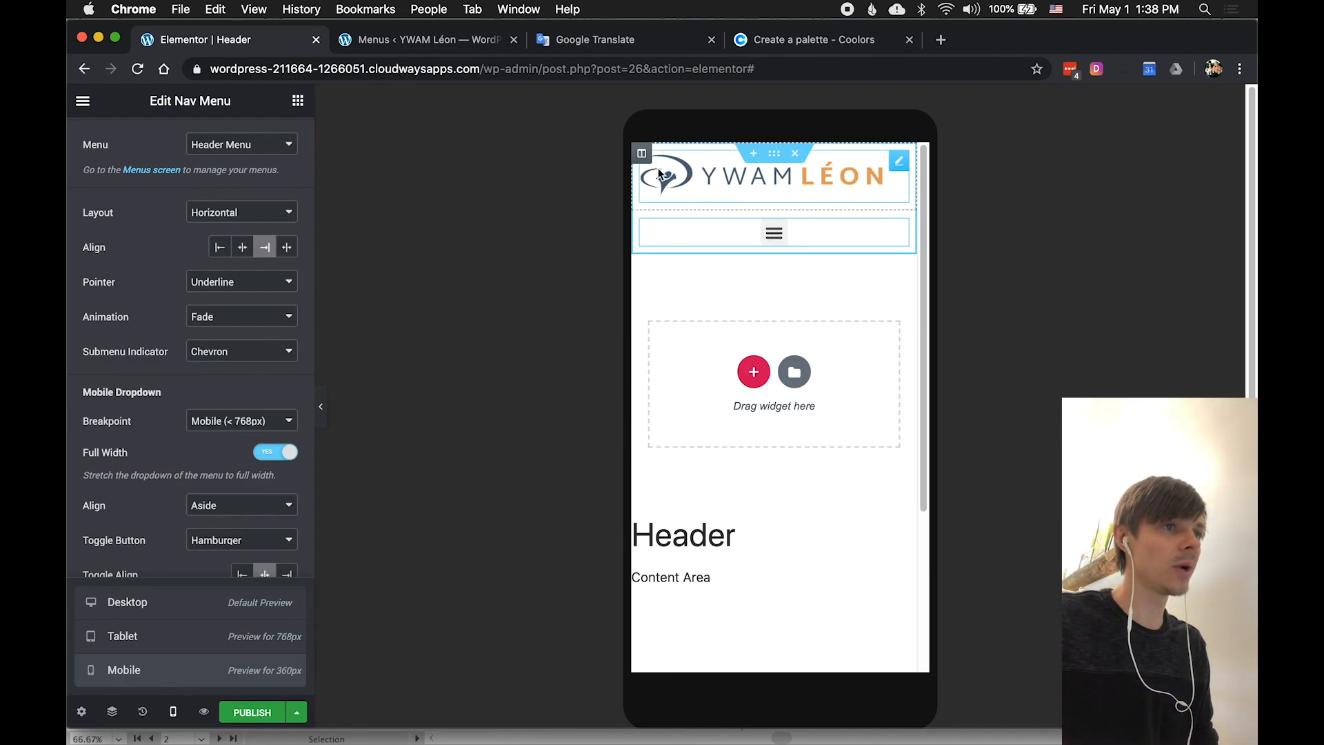
pyautogui.click(898, 165)
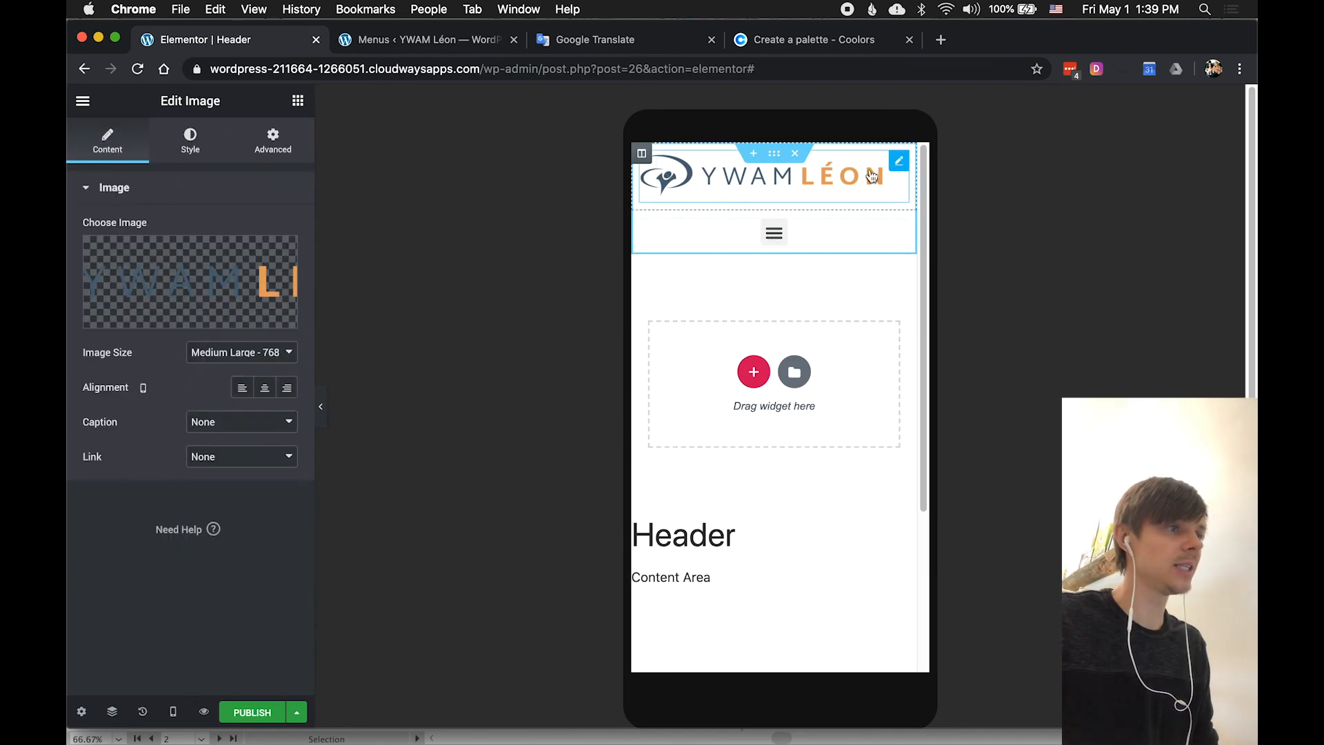
pyautogui.click(205, 150)
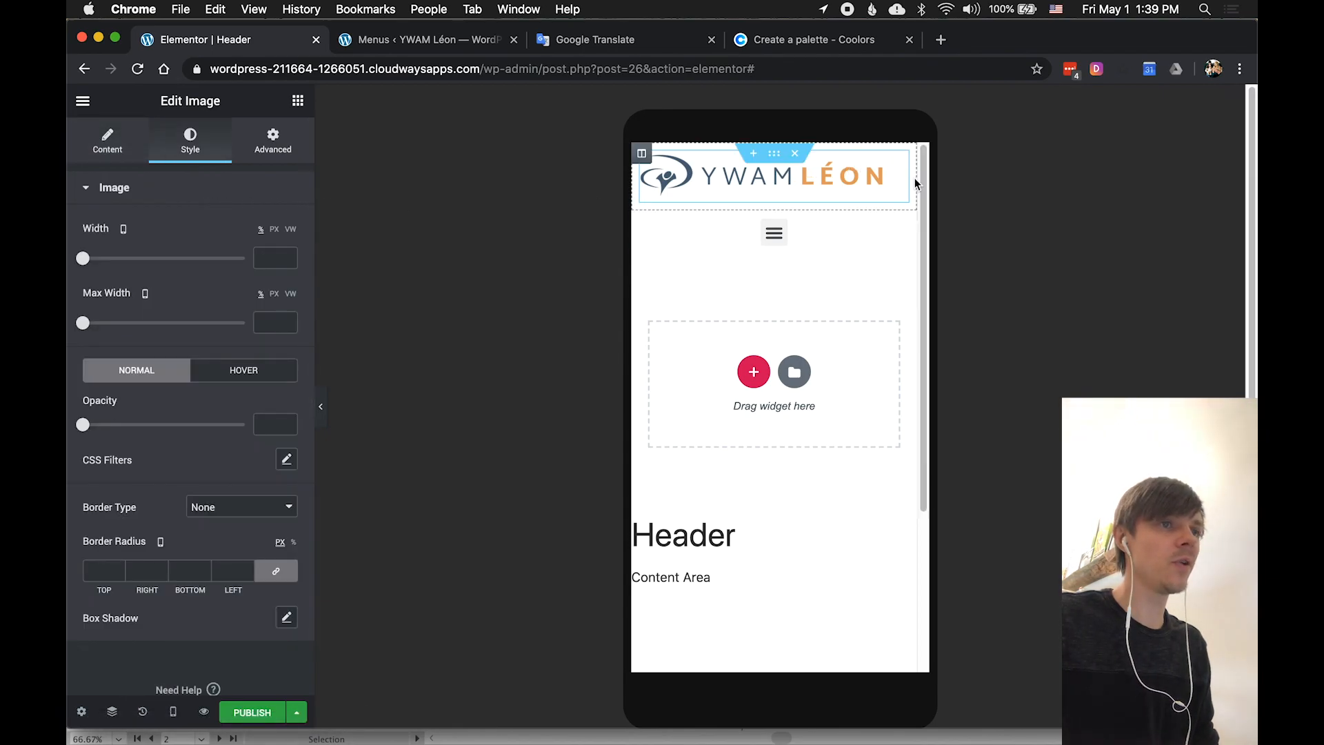
pyautogui.click(641, 153)
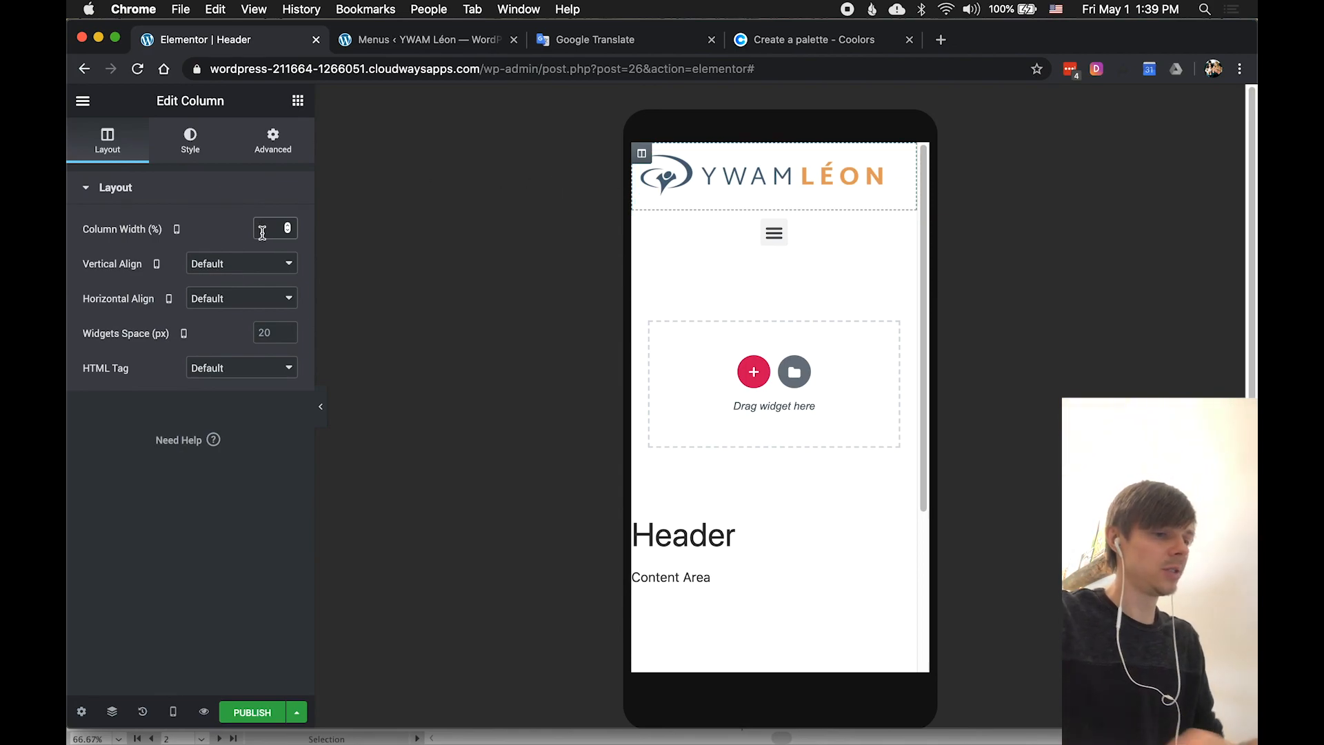
pyautogui.write('50')
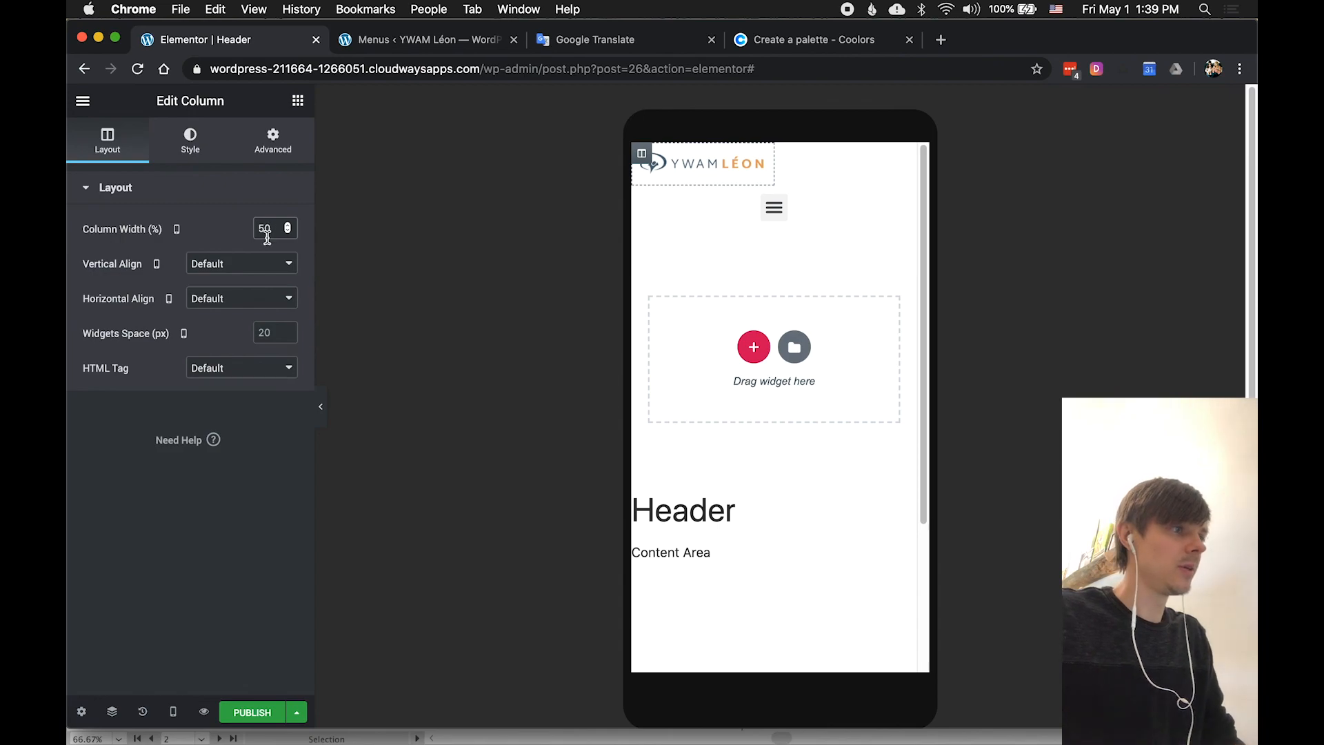
pyautogui.press('BackSpace')
pyautogui.press('BackSpace')
pyautogui.write('70')
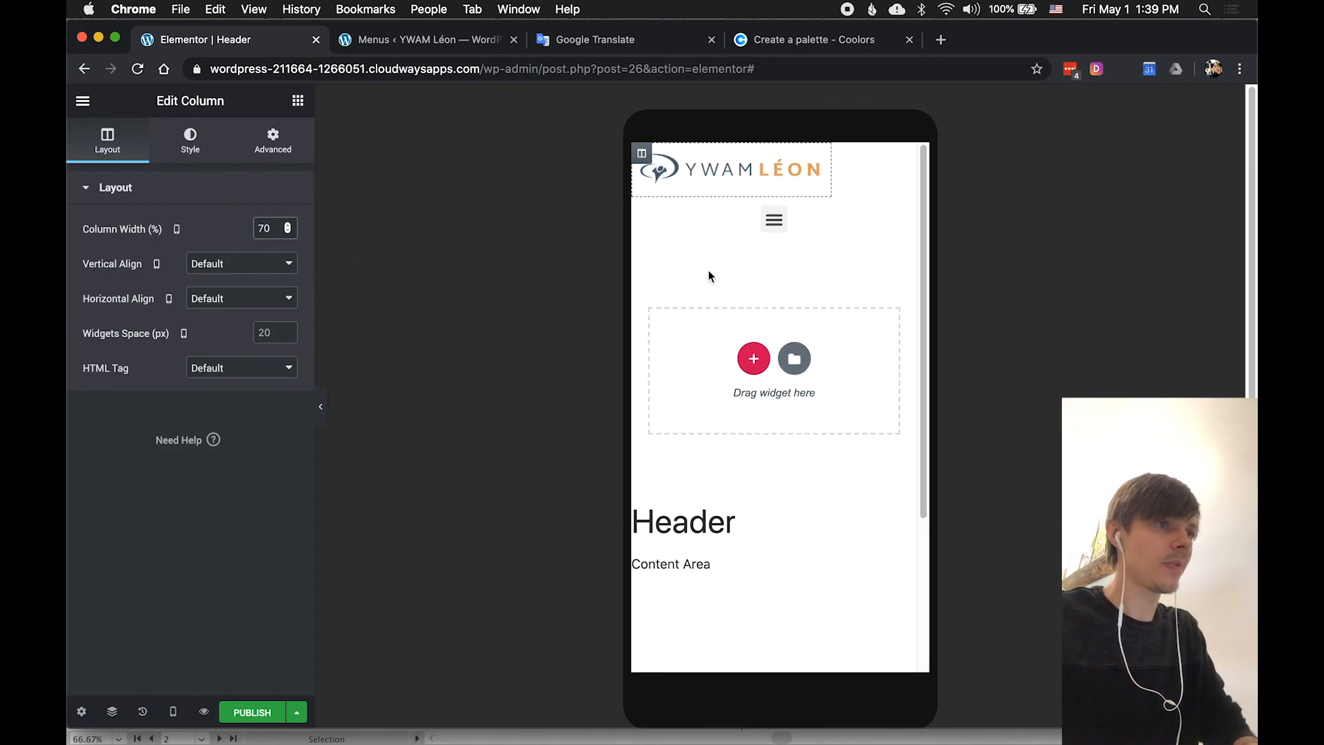
# Set the menu column's width to 30% for mobile so it fits beside the logo.
pyautogui.press('BackSpace')
pyautogui.press('BackSpace')
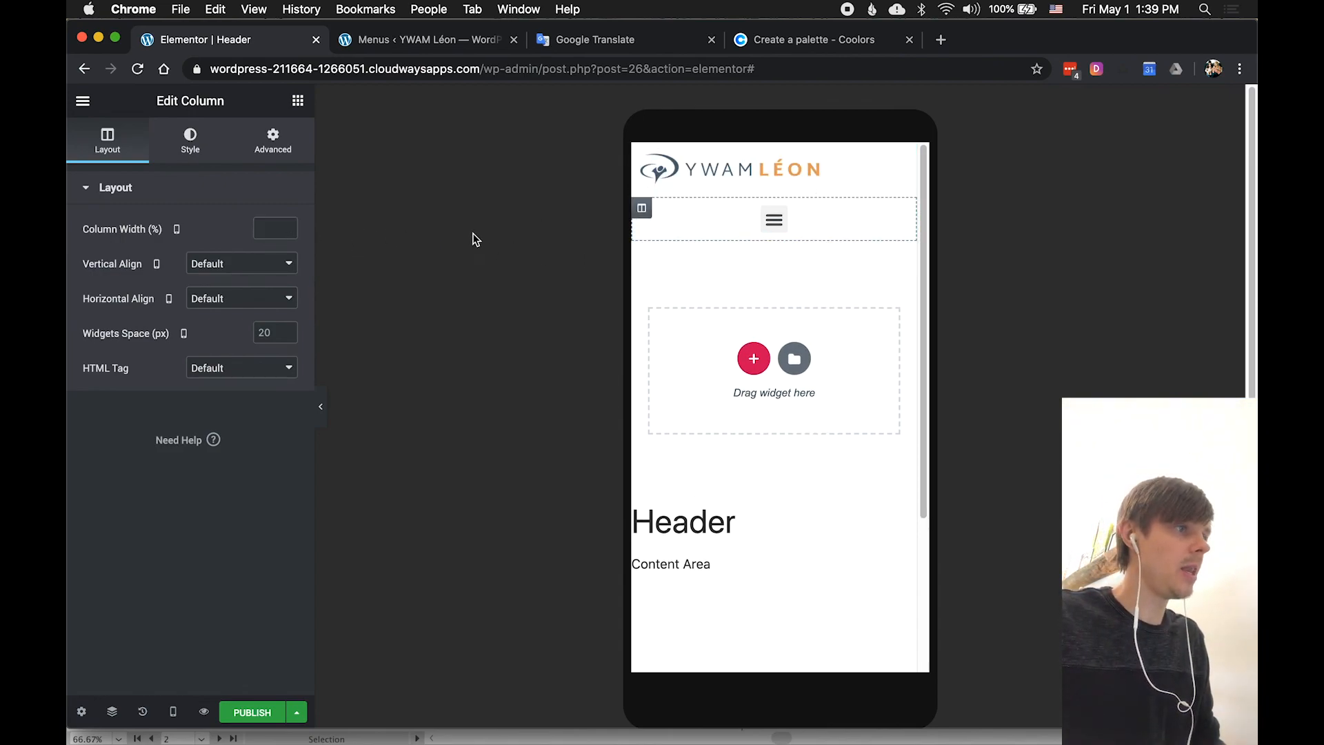
pyautogui.write('30')
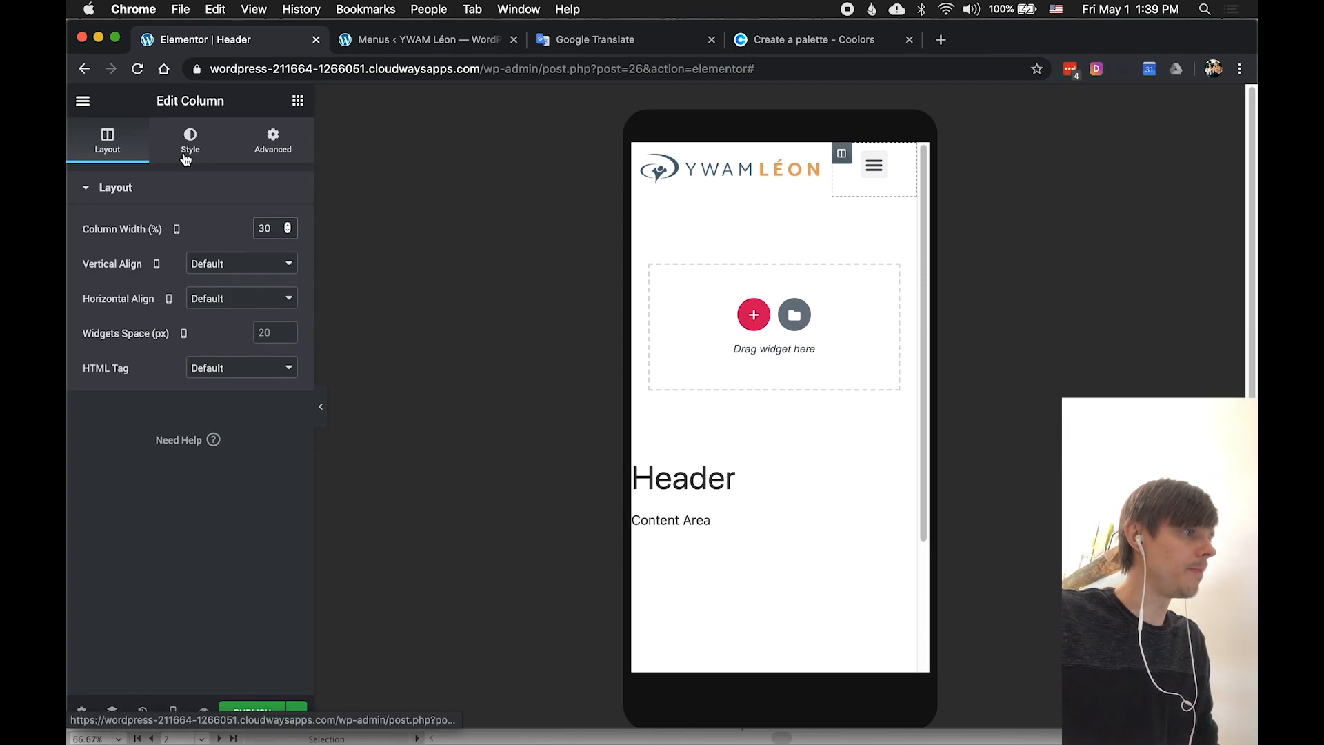
# Align the Nav Menu's hamburger toggle button to the right.
pyautogui.click(898, 166)
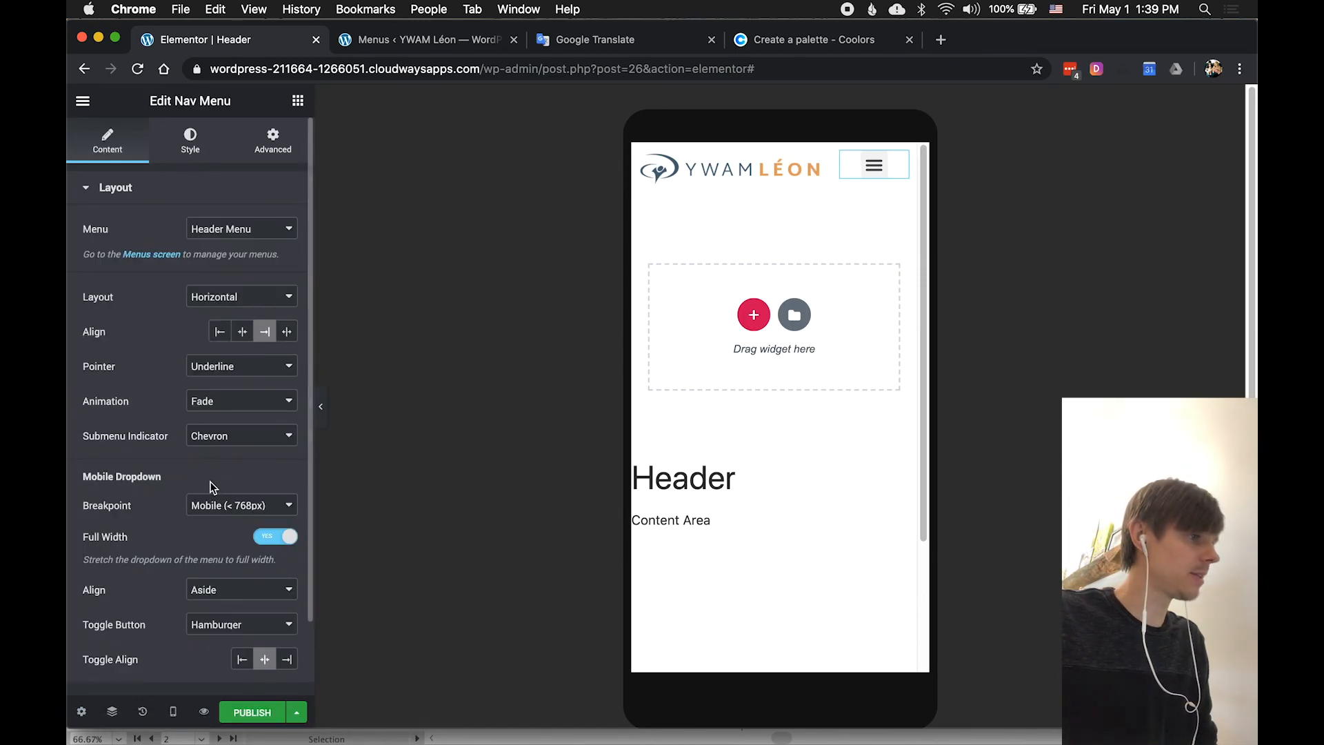
pyautogui.scroll(-2, 193, 478)
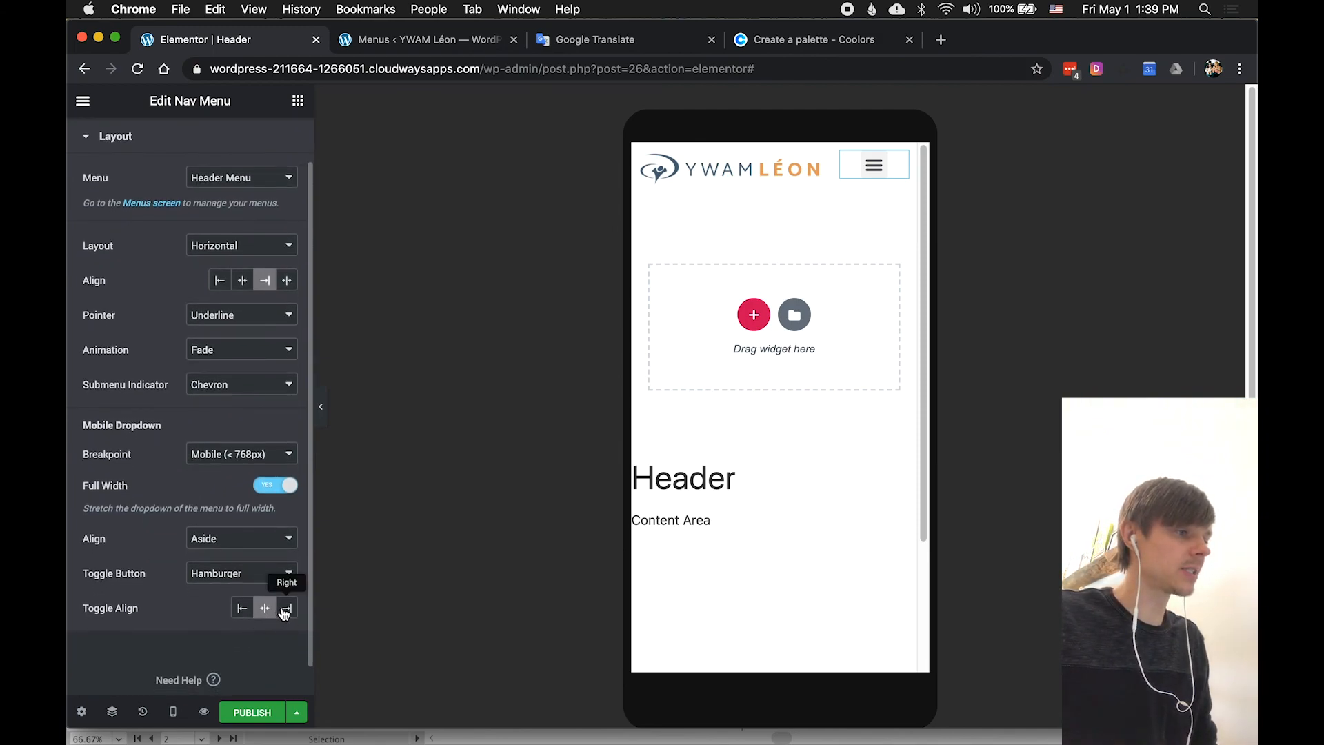
pyautogui.click(284, 610)
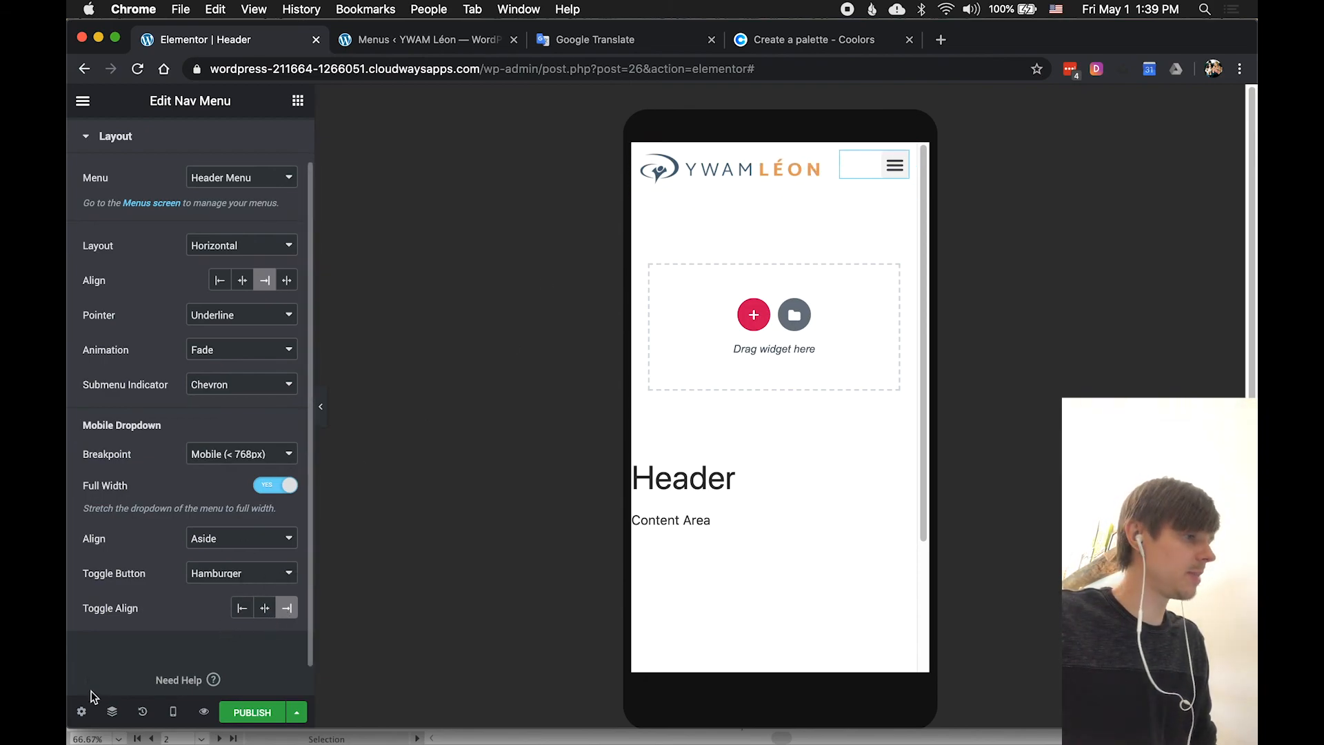
# In the desktop view, set the menu column's vertical alignment to Middle.
pyautogui.moveTo(174, 710)
pyautogui.click(181, 611)
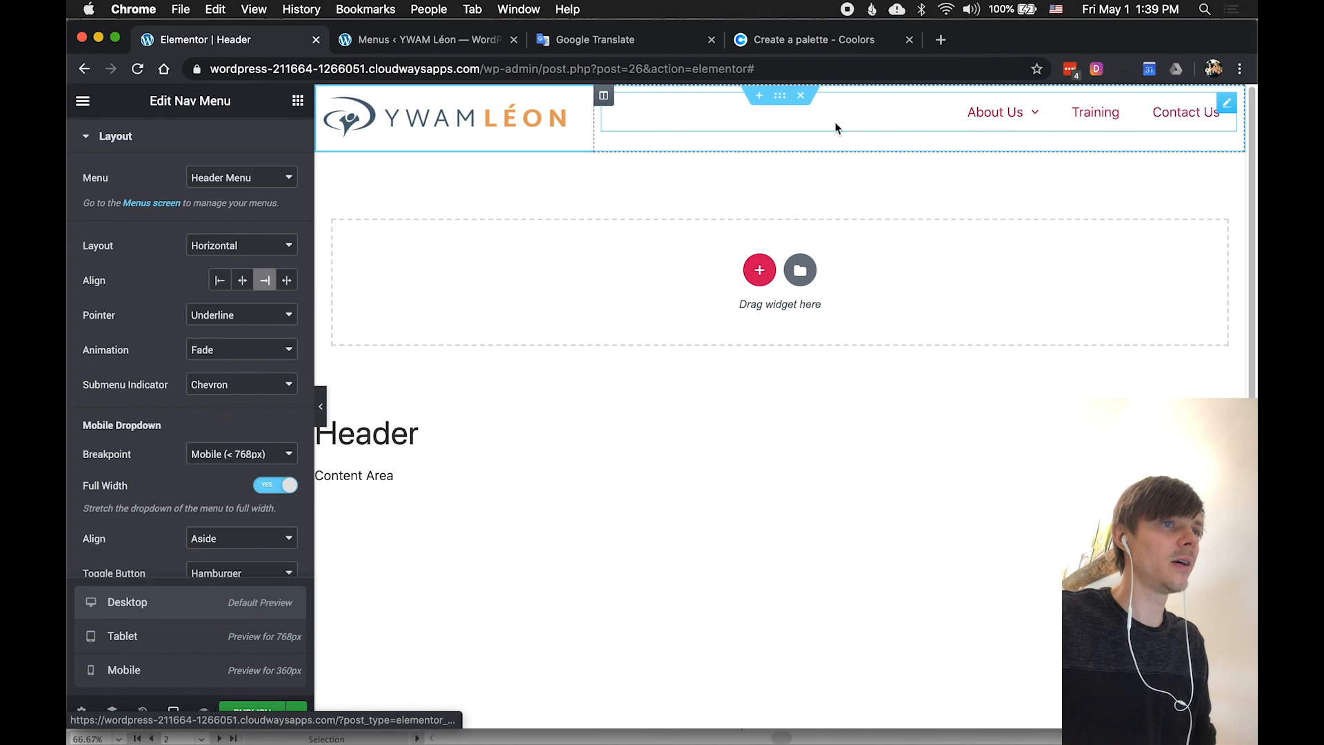
pyautogui.click(603, 96)
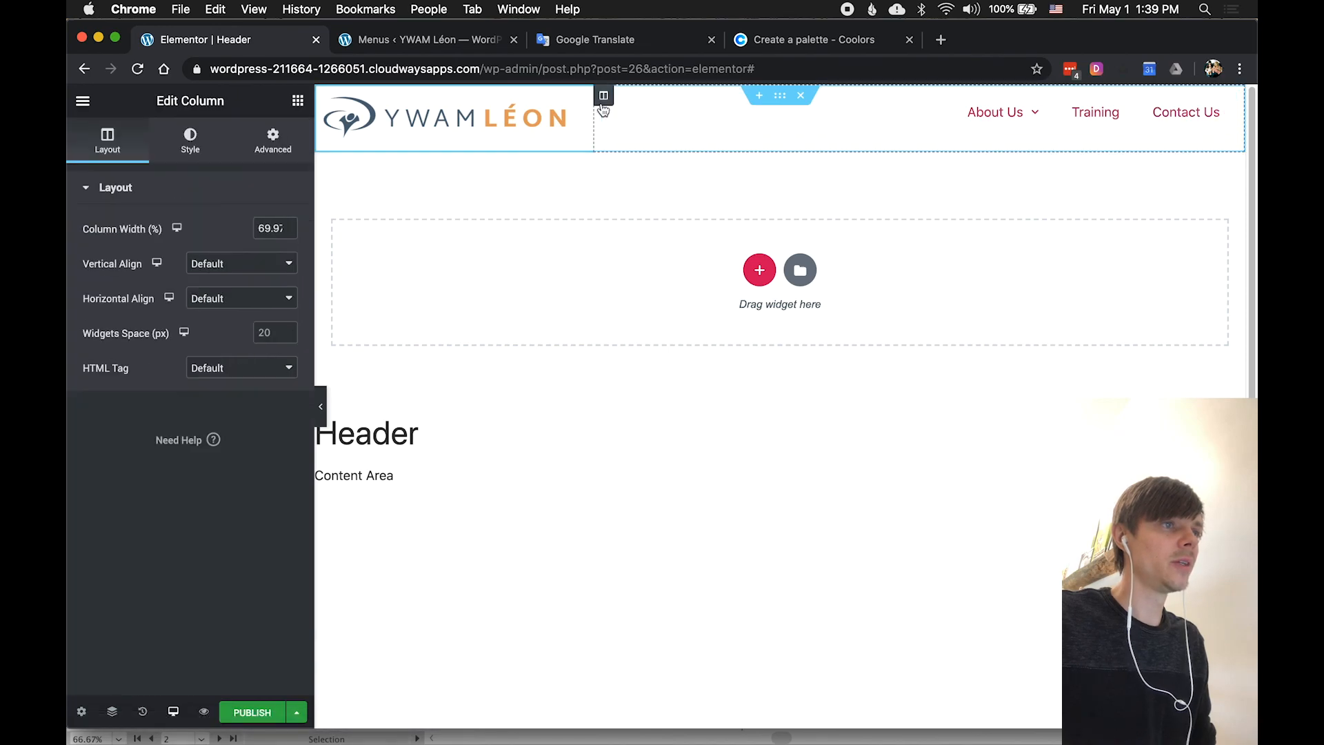
pyautogui.click(220, 265)
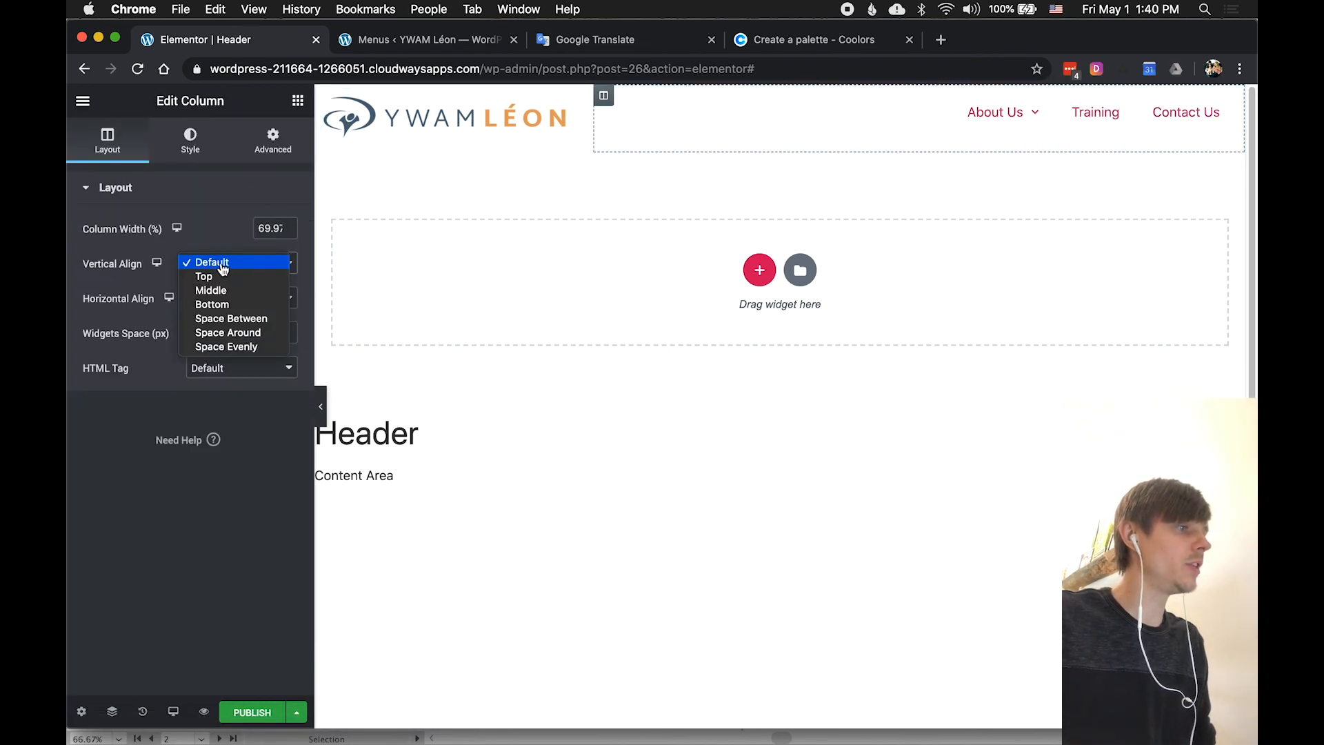
pyautogui.click(211, 290)
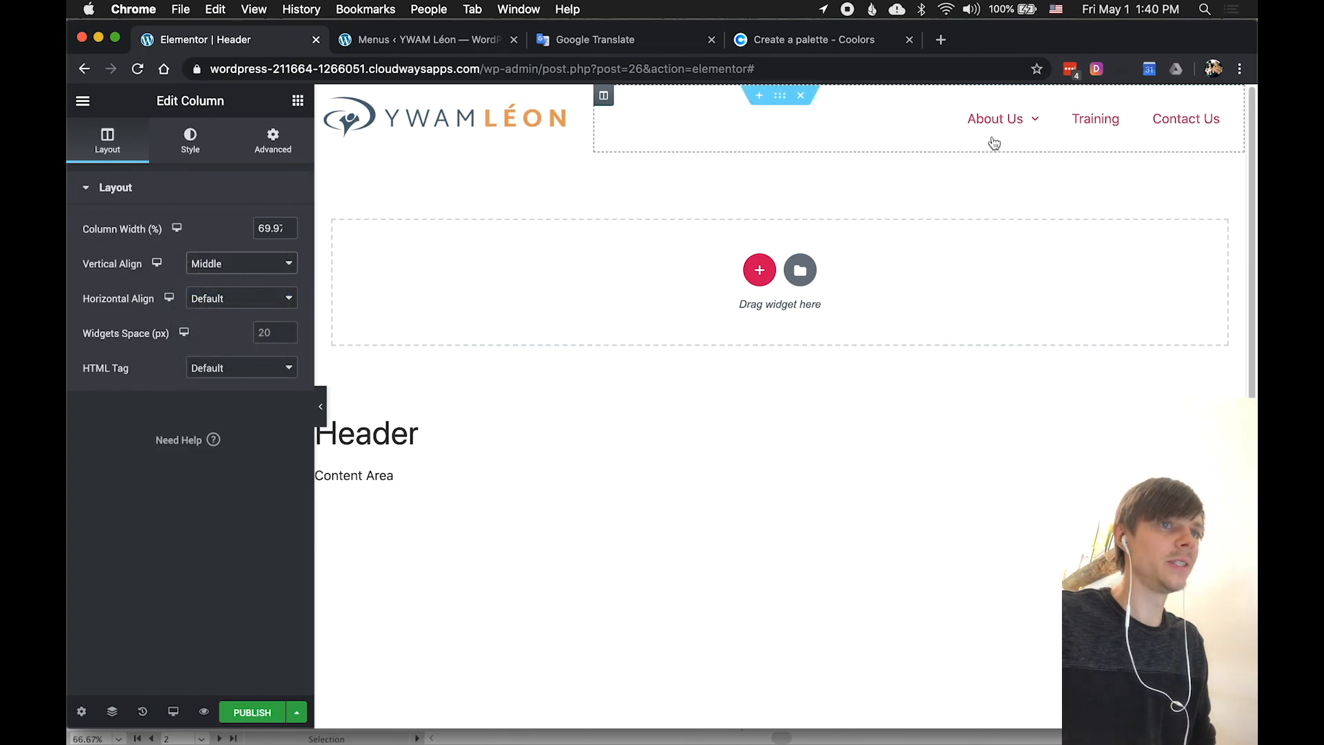
# Check the header's menu alignment in the mobile and tablet views and return to the desktop view.
pyautogui.click(171, 712)
pyautogui.click(176, 672)
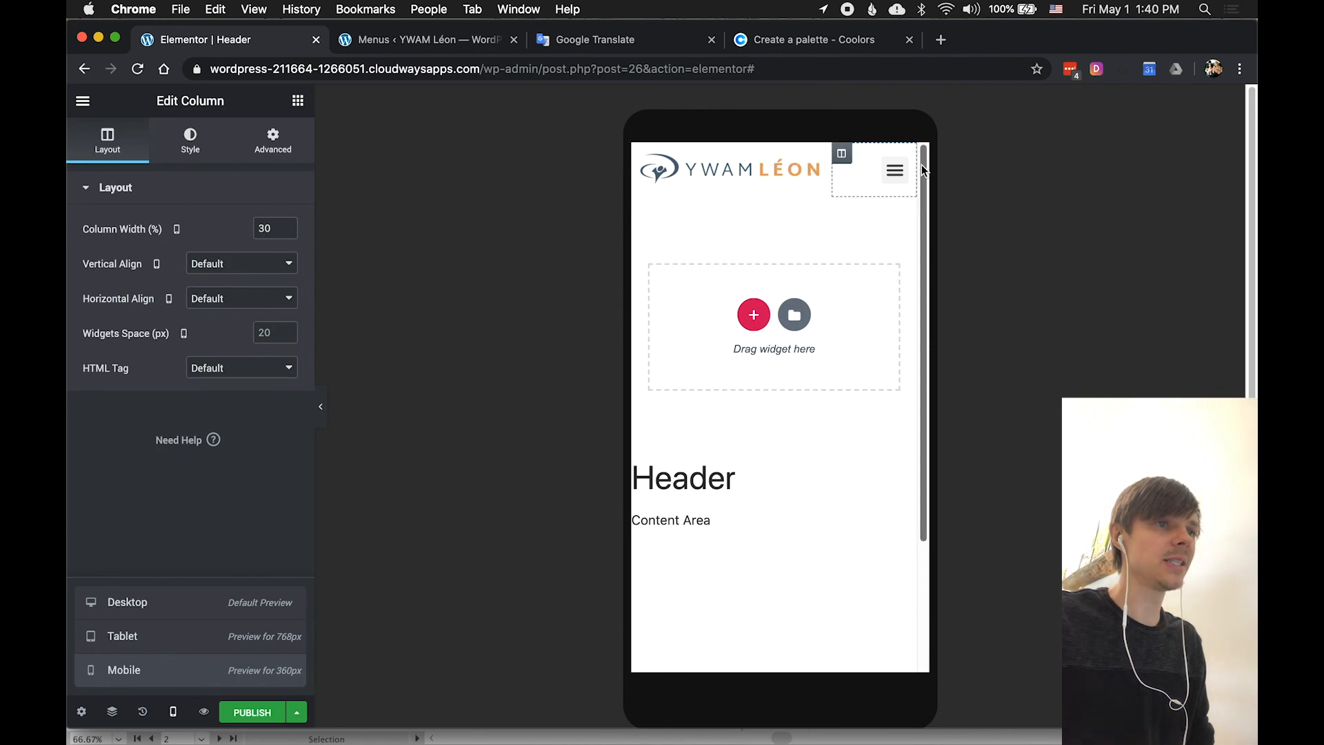
pyautogui.click(224, 647)
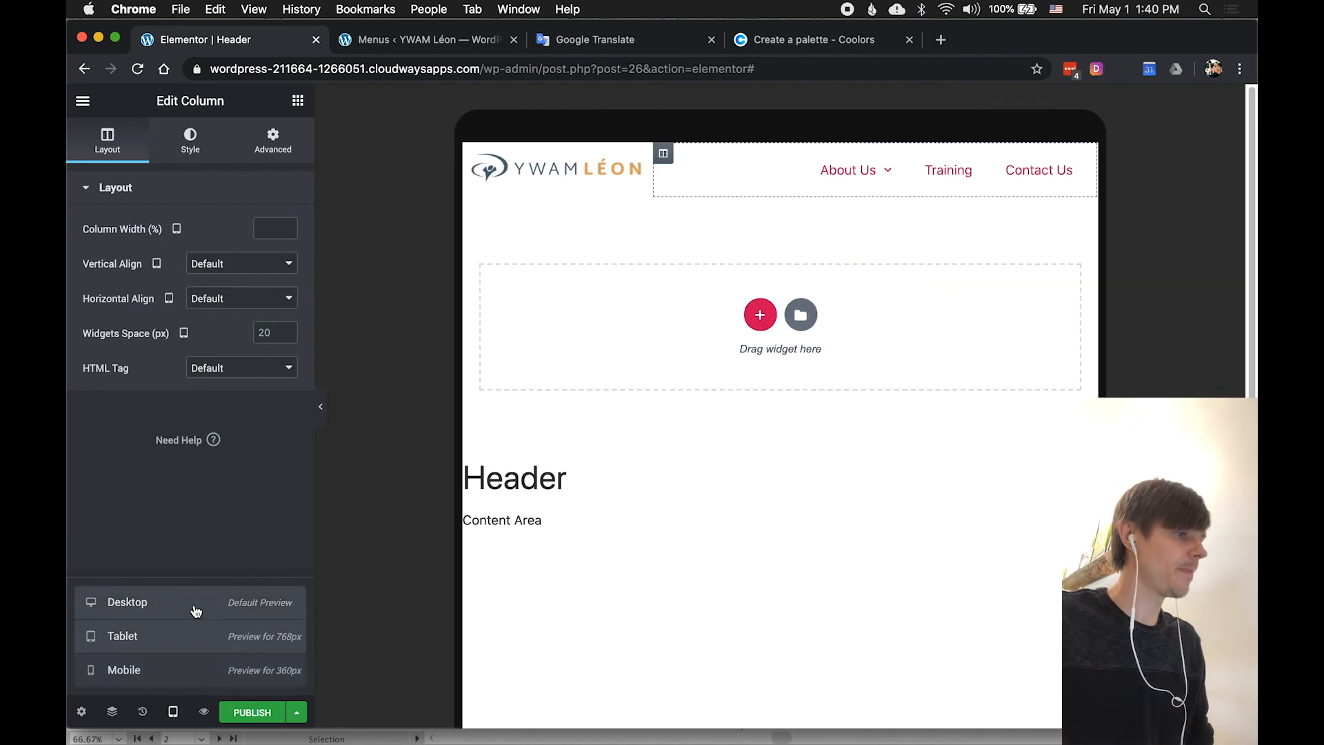
pyautogui.click(117, 604)
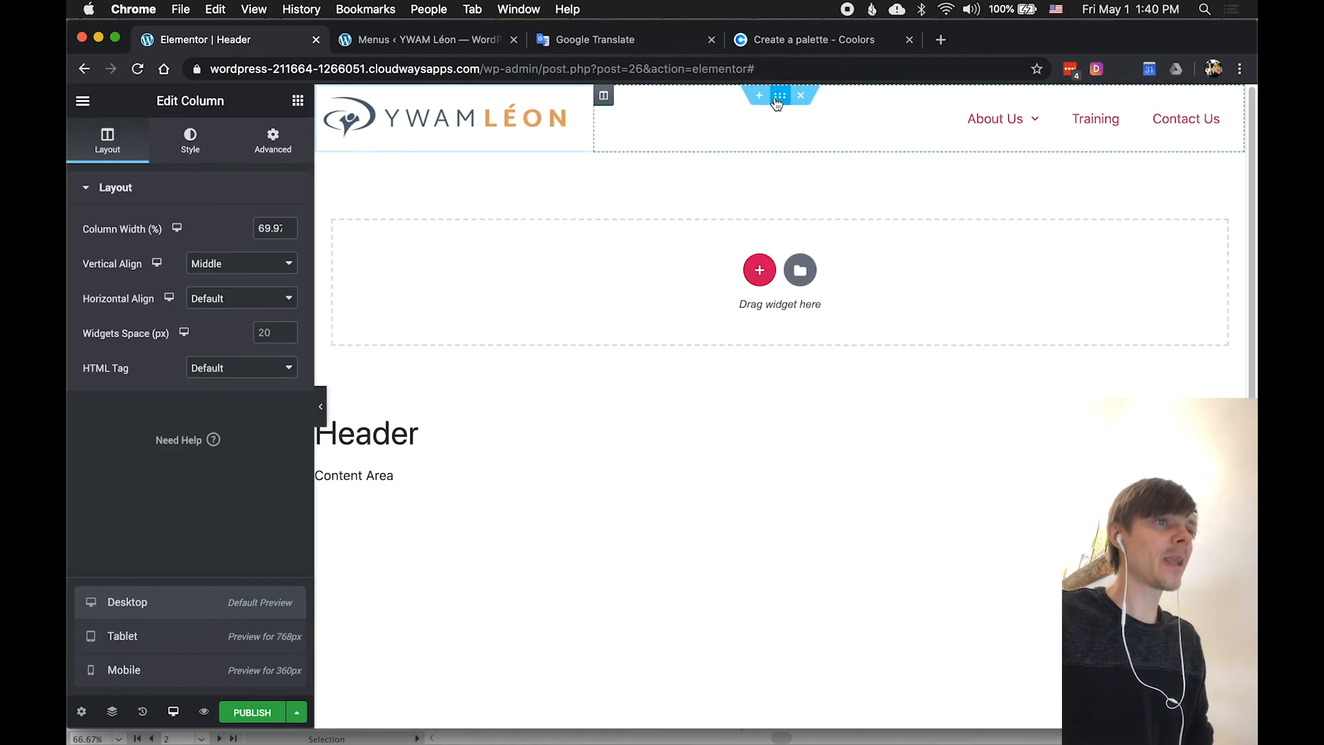
# Give the header section a Classic background in the dark grey #54595F.
pyautogui.click(780, 100)
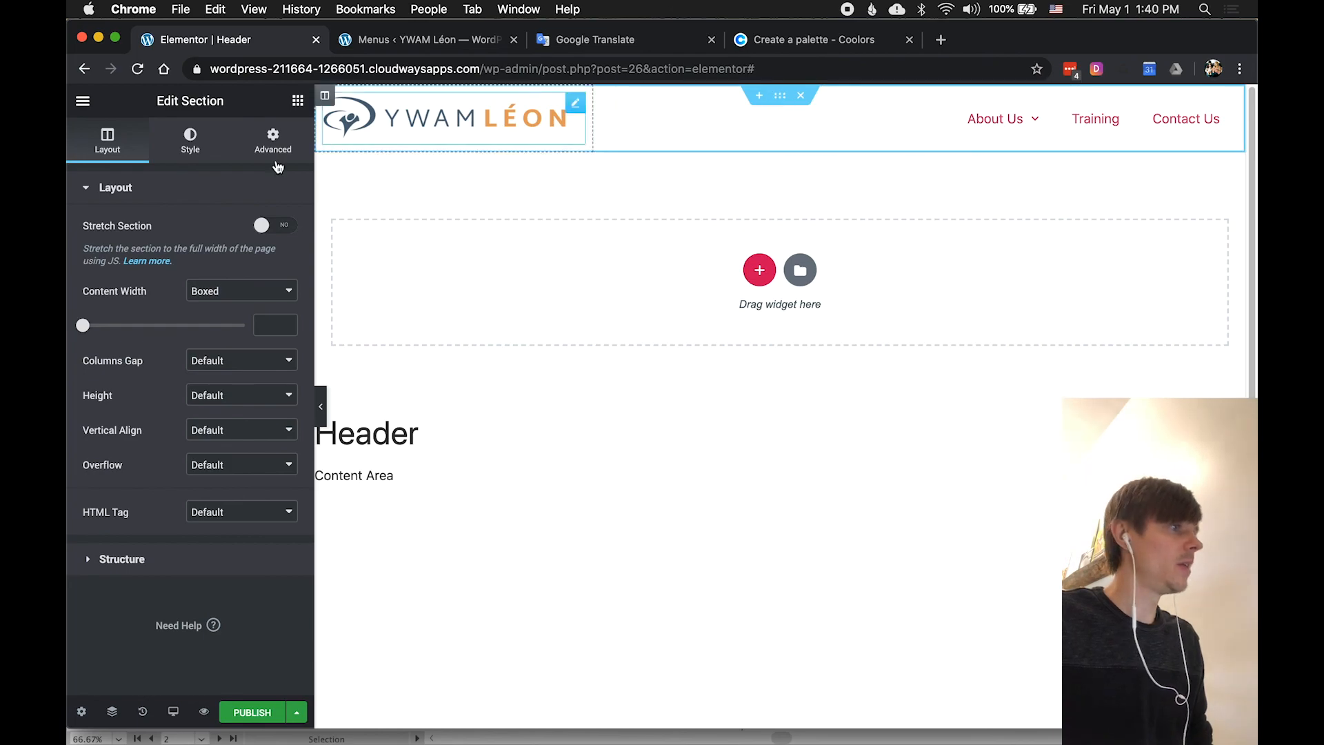
pyautogui.click(188, 159)
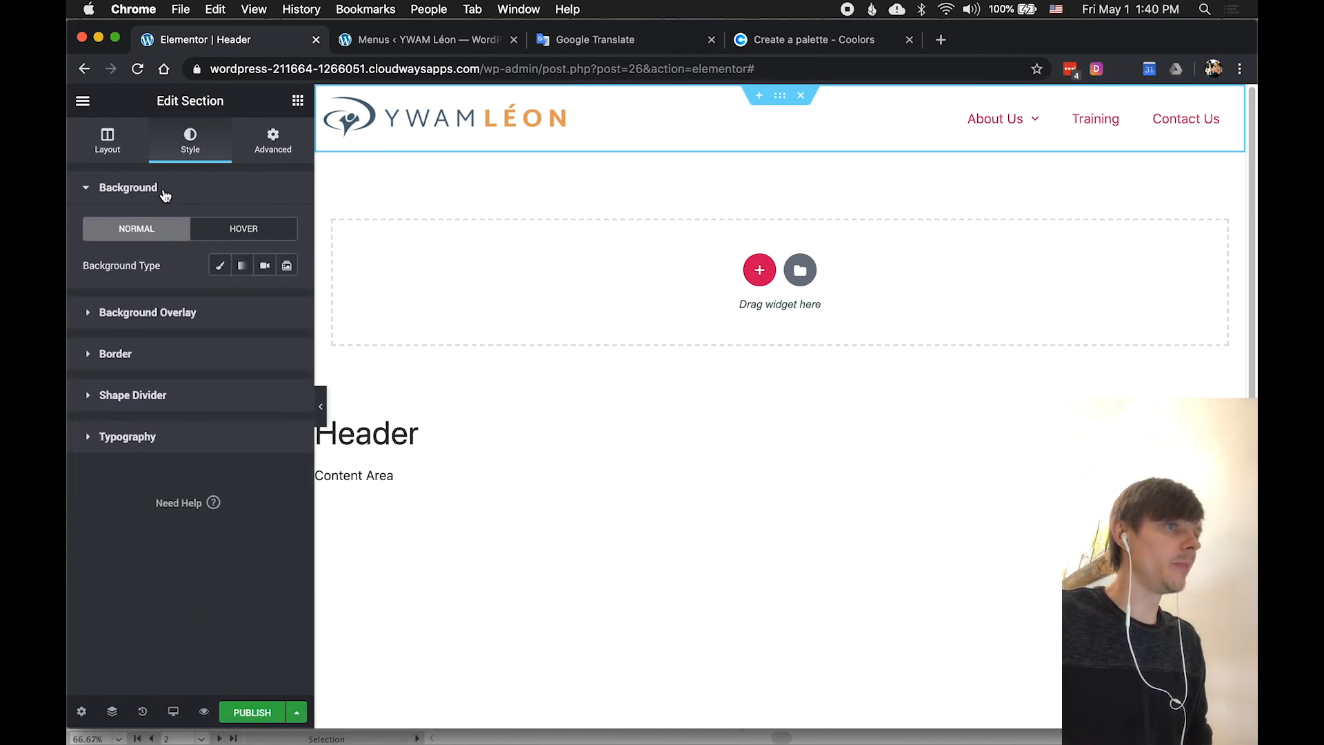
pyautogui.click(220, 268)
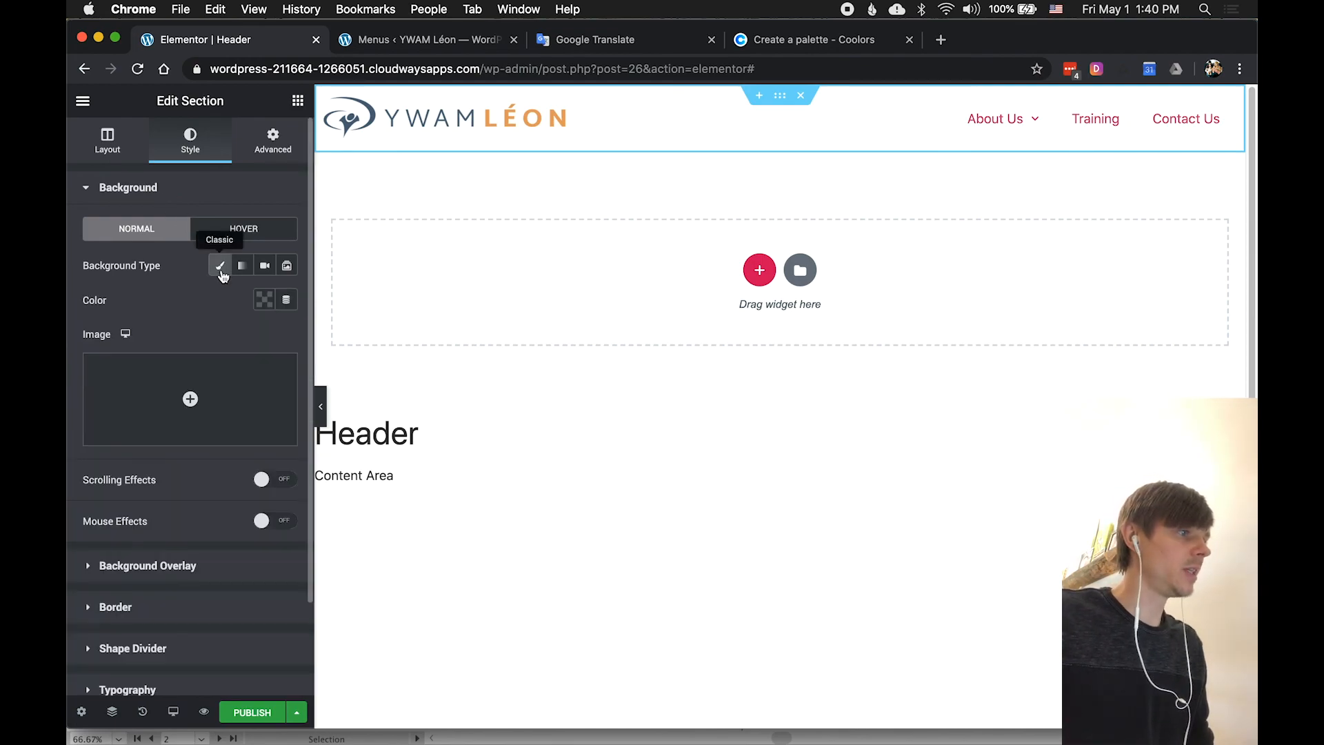
pyautogui.click(262, 301)
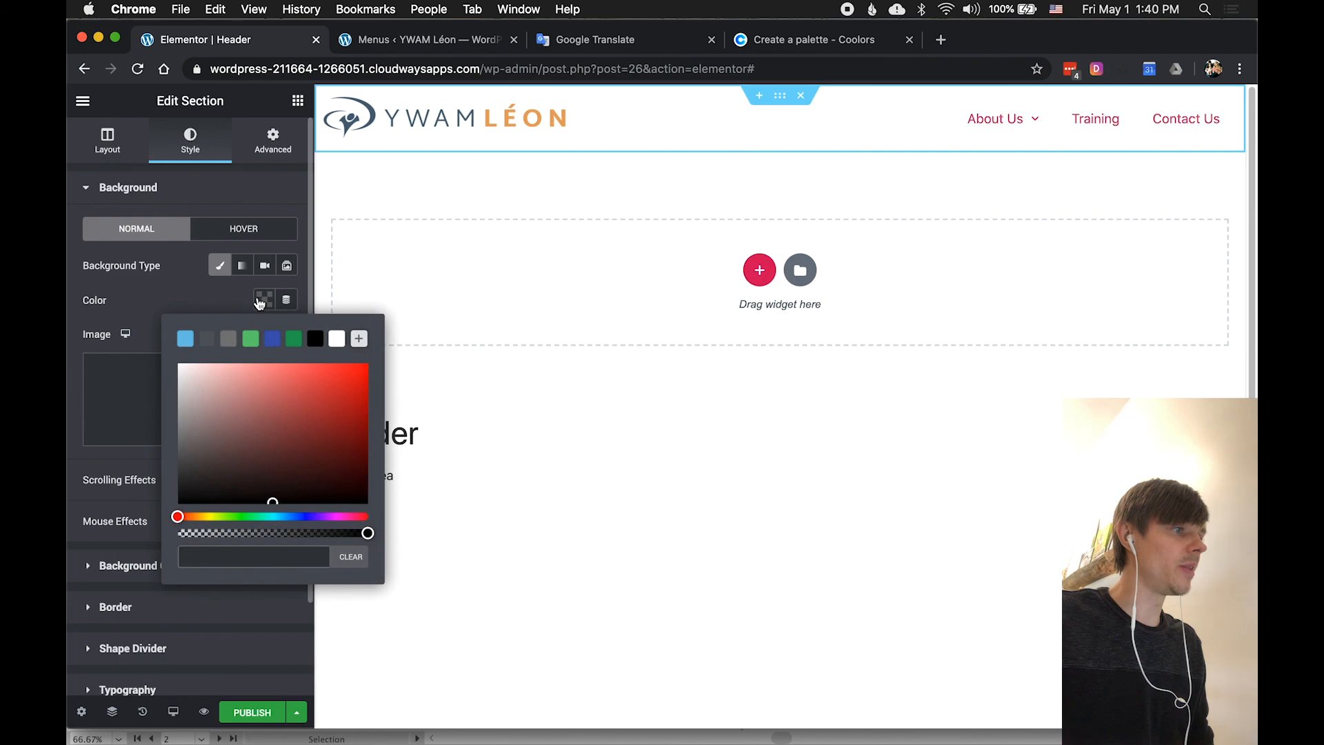
pyautogui.click(228, 338)
pyautogui.click(207, 339)
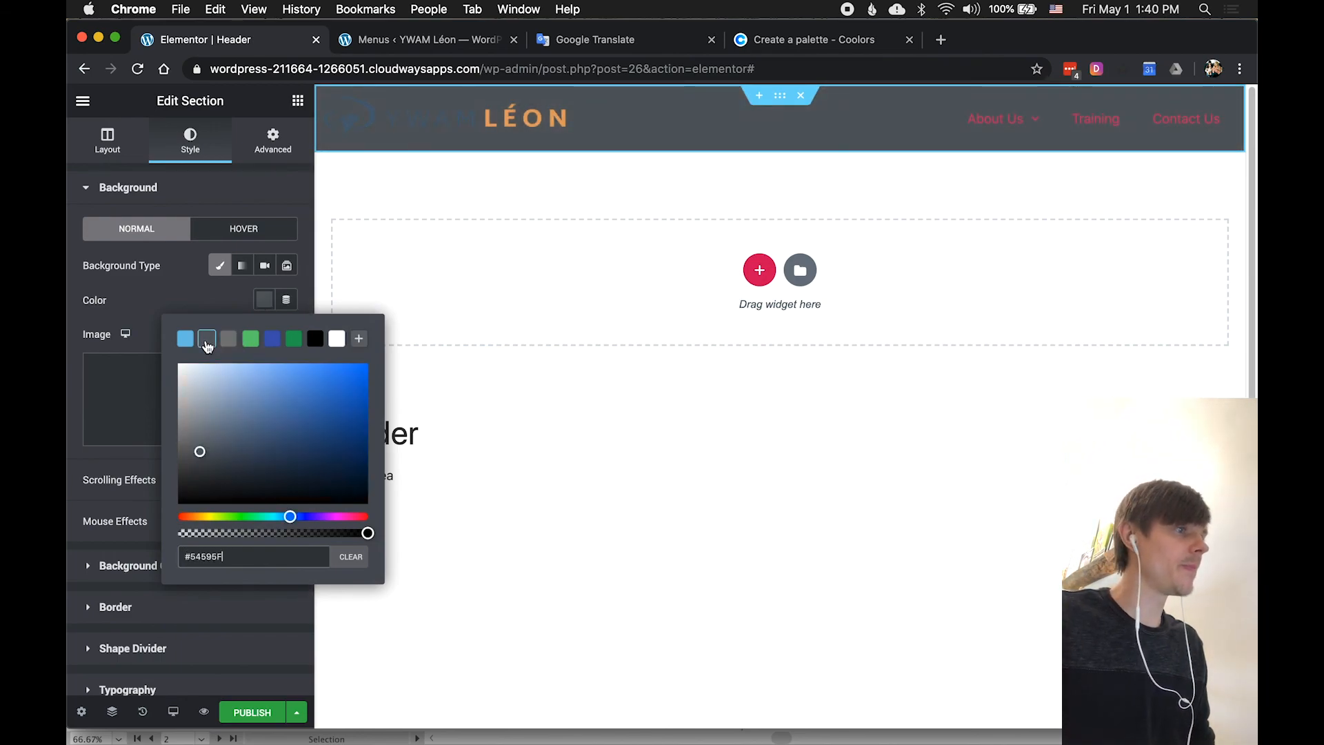
pyautogui.click(195, 291)
# Try a gradient background with #7A7A7A as second color and a video background on the header section, and restore the Classic type.
pyautogui.click(242, 265)
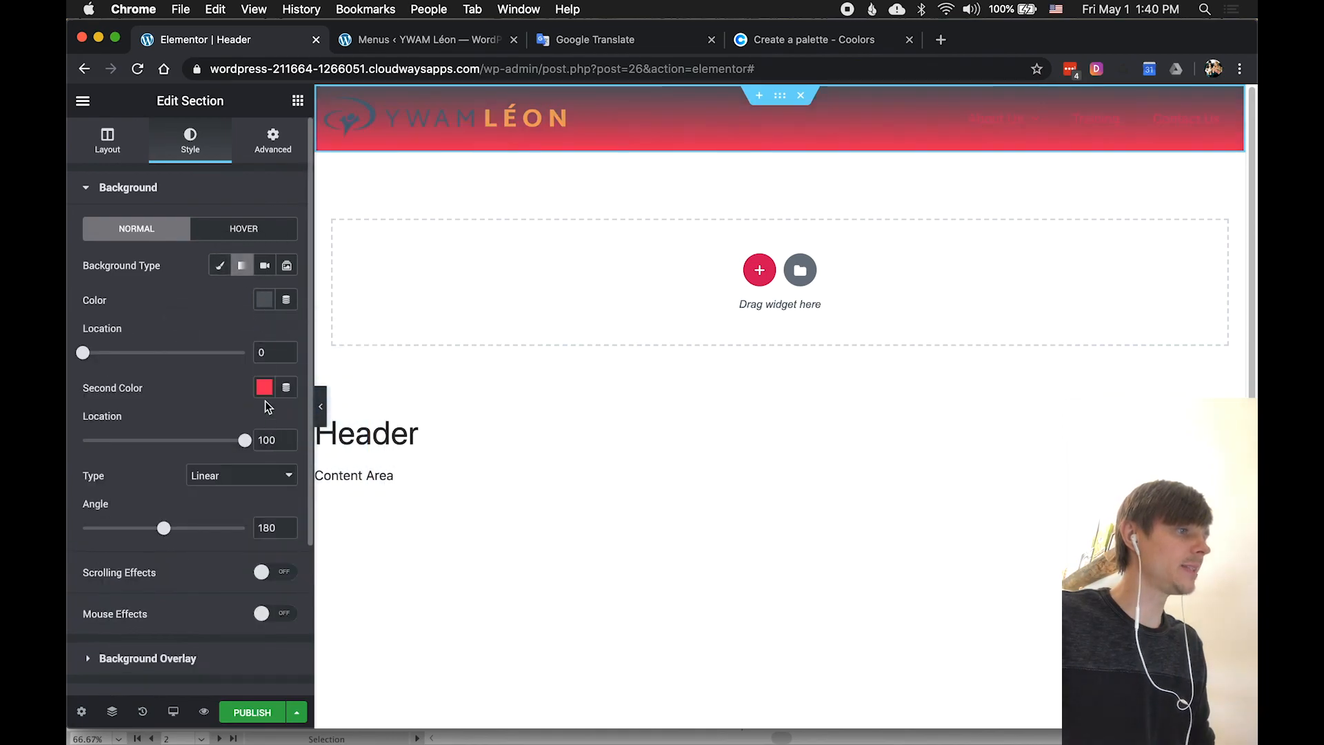
pyautogui.click(264, 387)
pyautogui.click(232, 431)
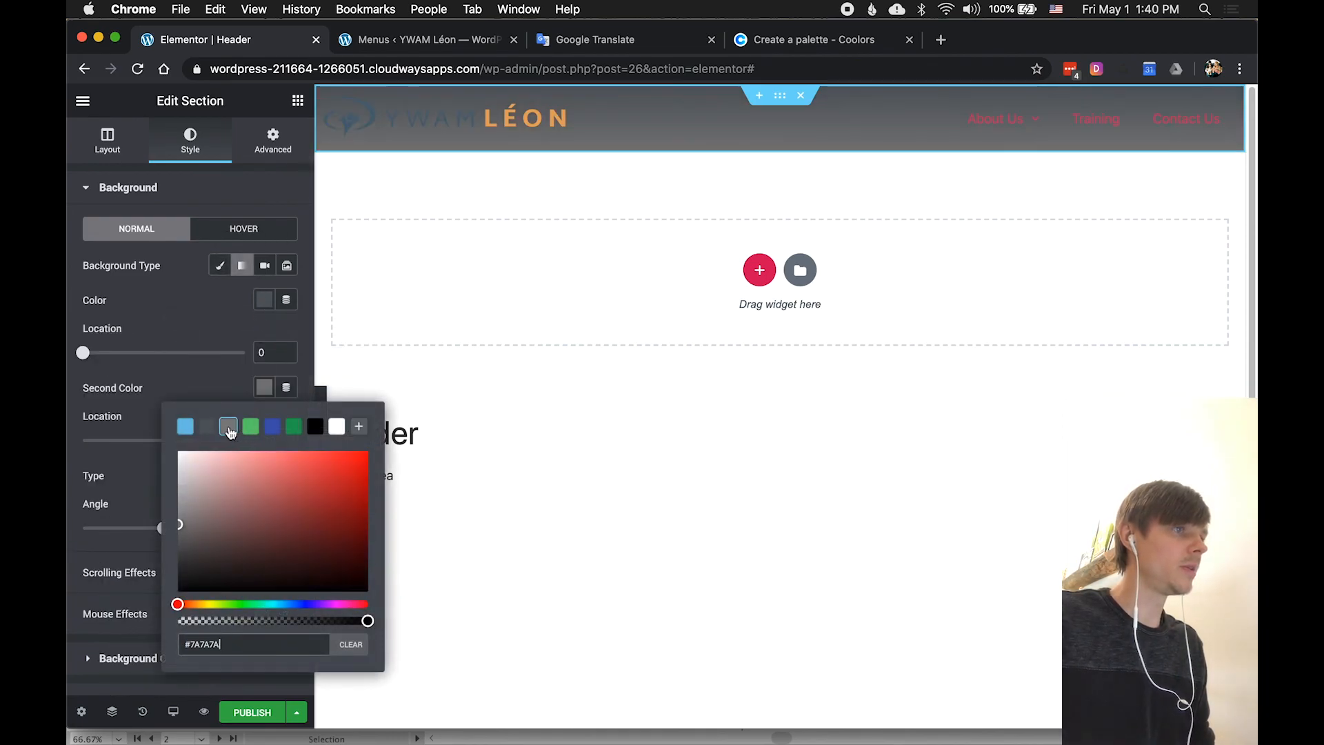
pyautogui.click(193, 354)
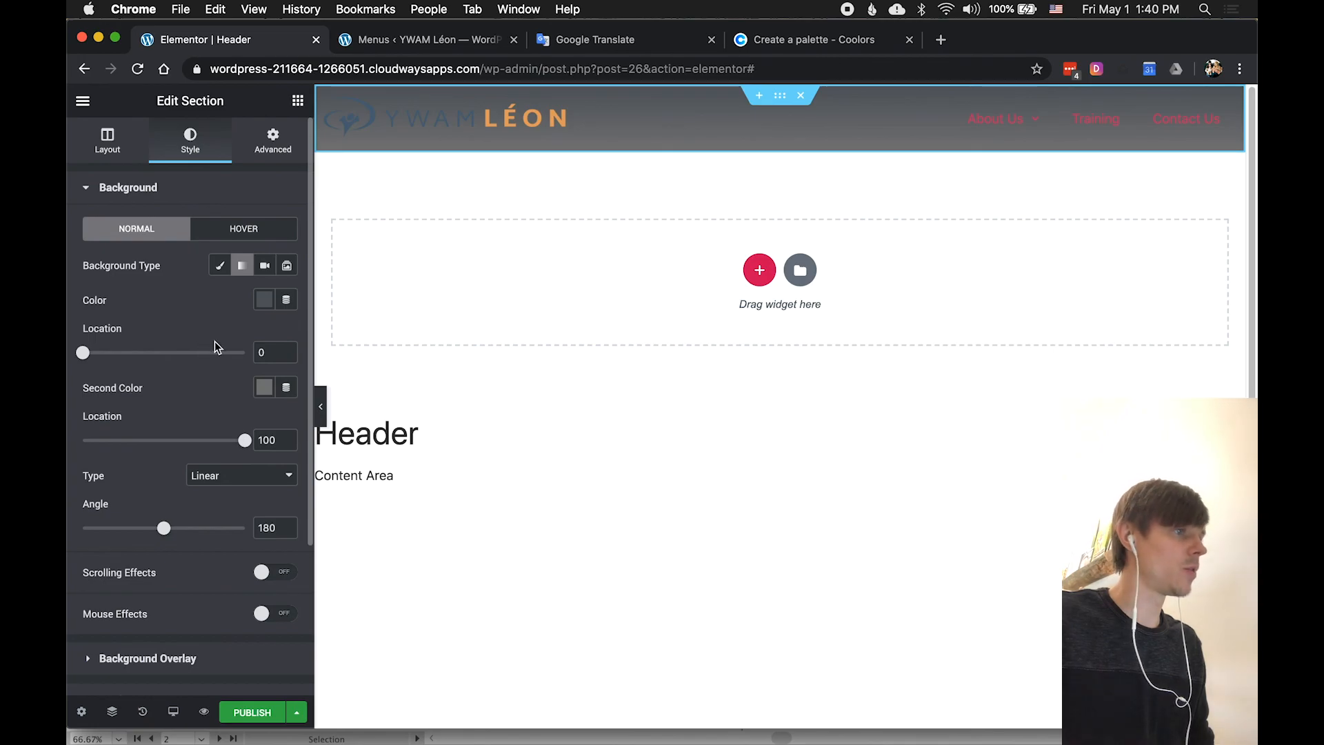
pyautogui.click(264, 269)
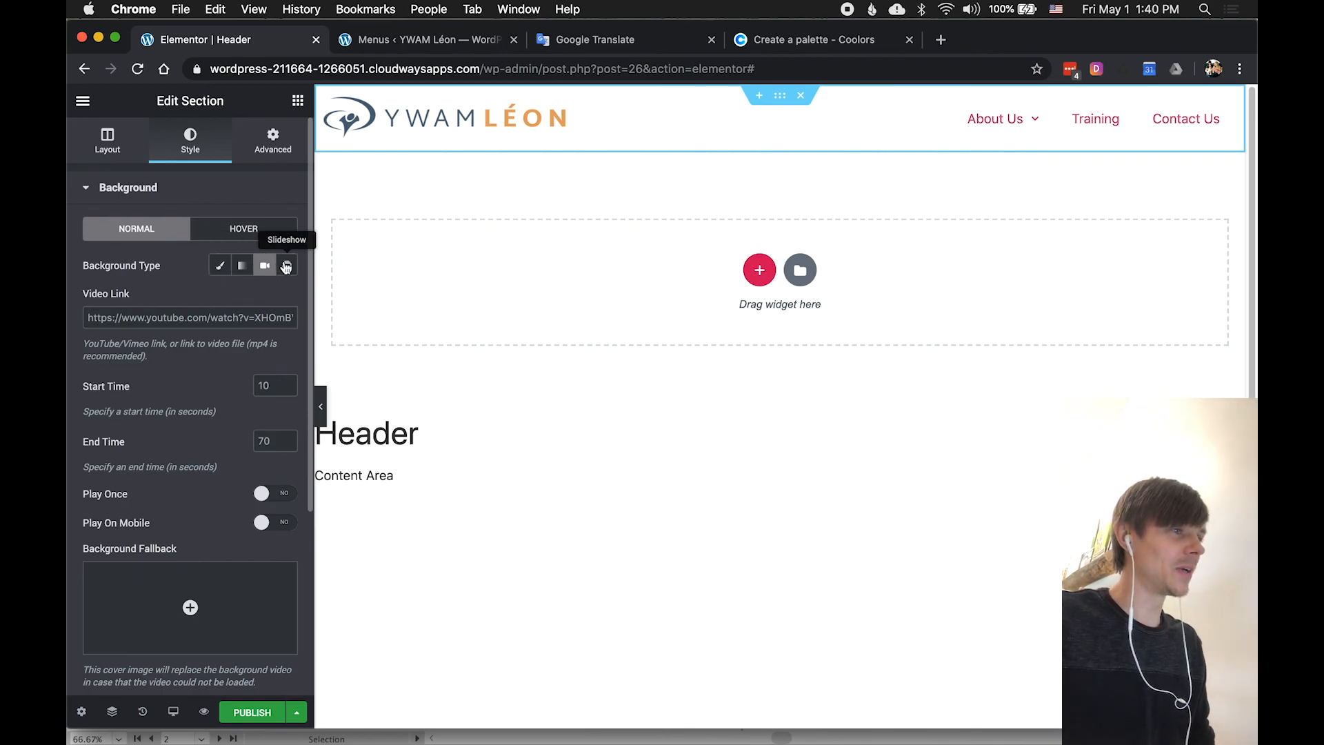
pyautogui.click(220, 266)
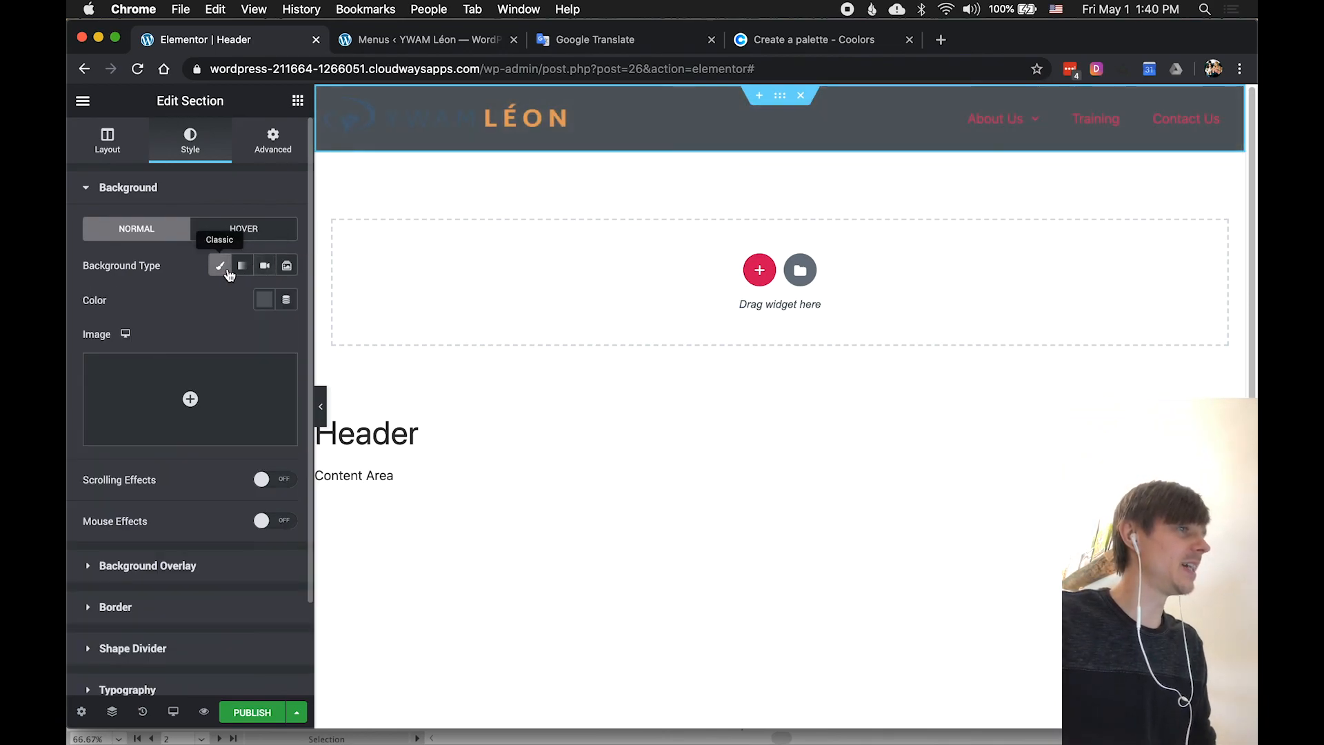
# Lower the opacity of the header section's background color to get a very light grey, #54595F14.
pyautogui.click(264, 302)
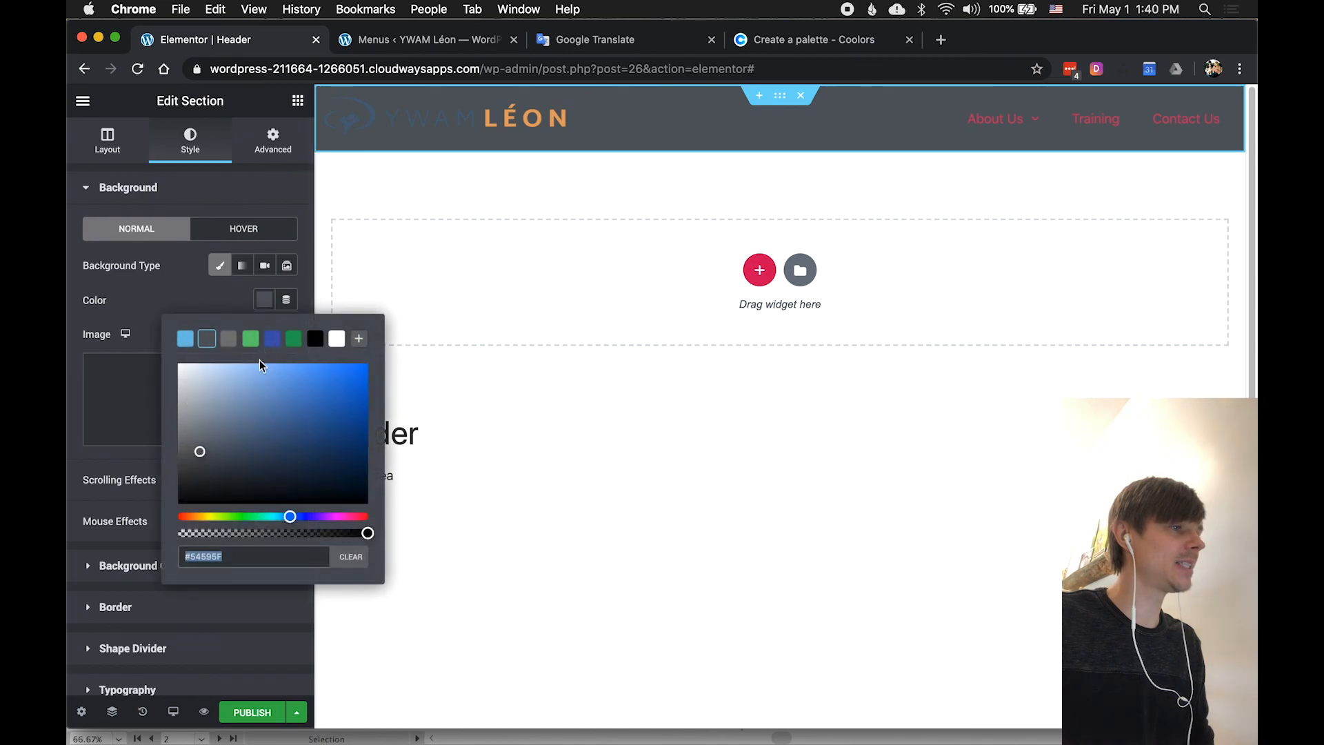
pyautogui.moveTo(364, 533); pyautogui.dragTo(194, 533)
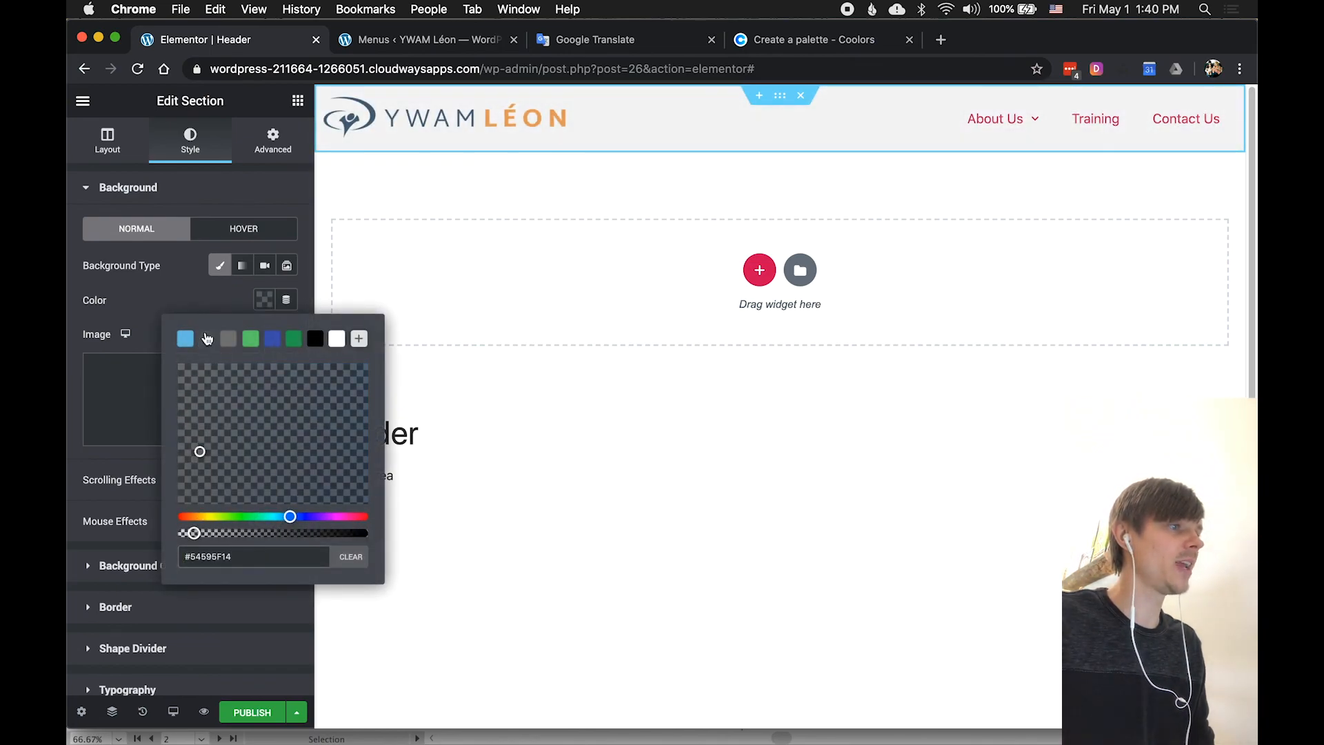
pyautogui.click(194, 298)
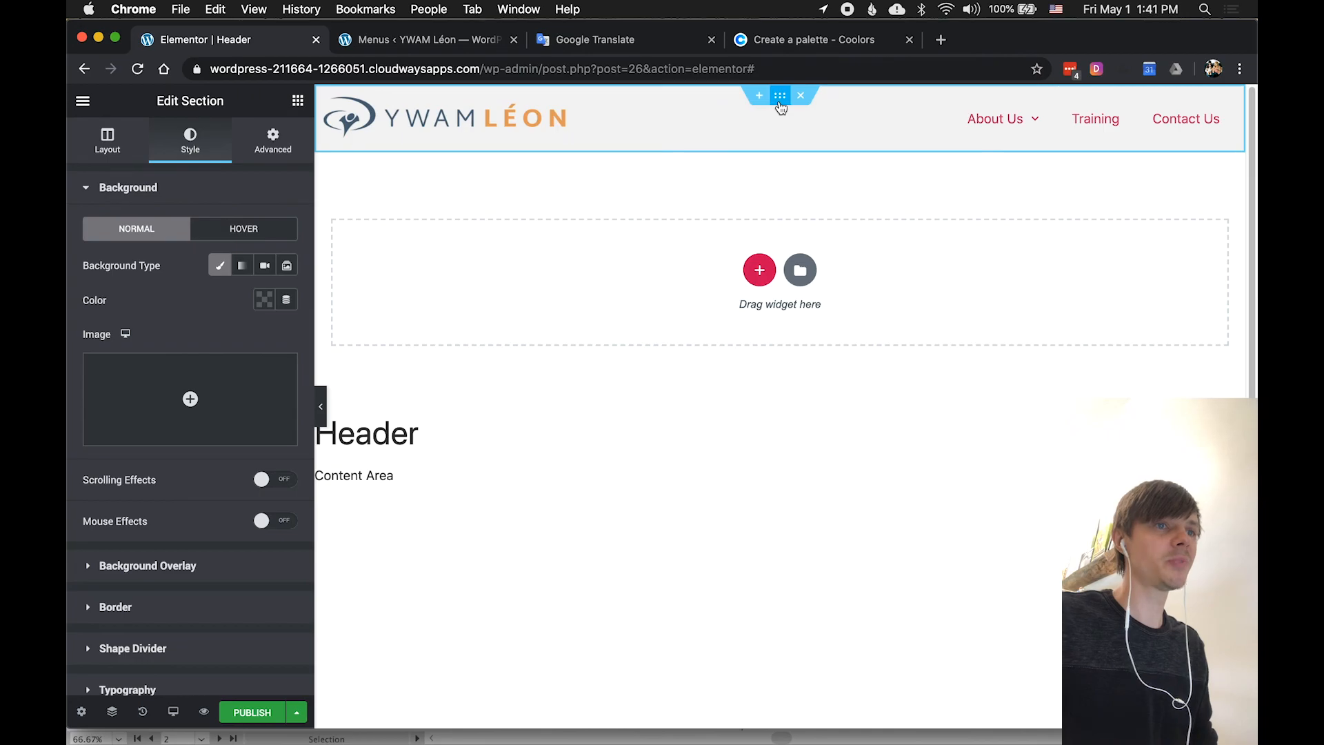
# Set the navigation menu's normal text color to black, #000000, after previewing the light blue #6EC1E4.
pyautogui.click(988, 129)
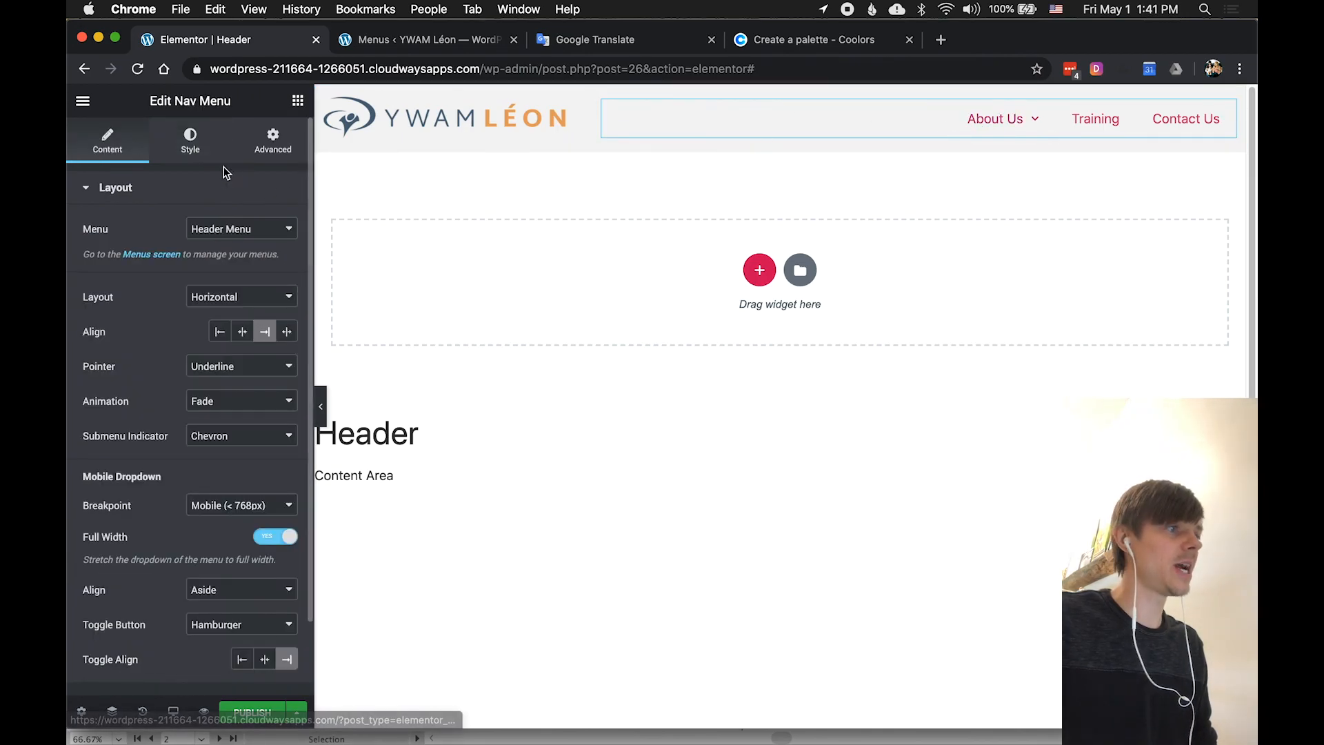
pyautogui.click(197, 148)
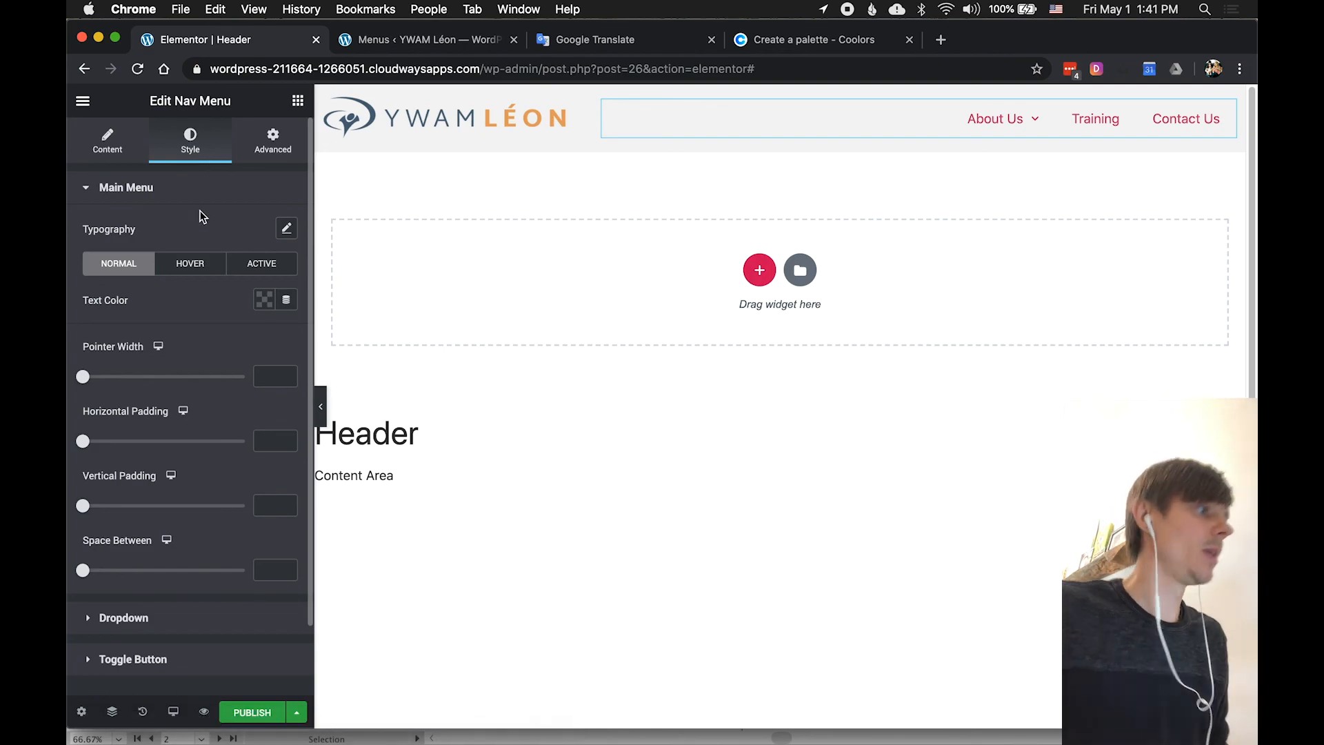
pyautogui.click(265, 299)
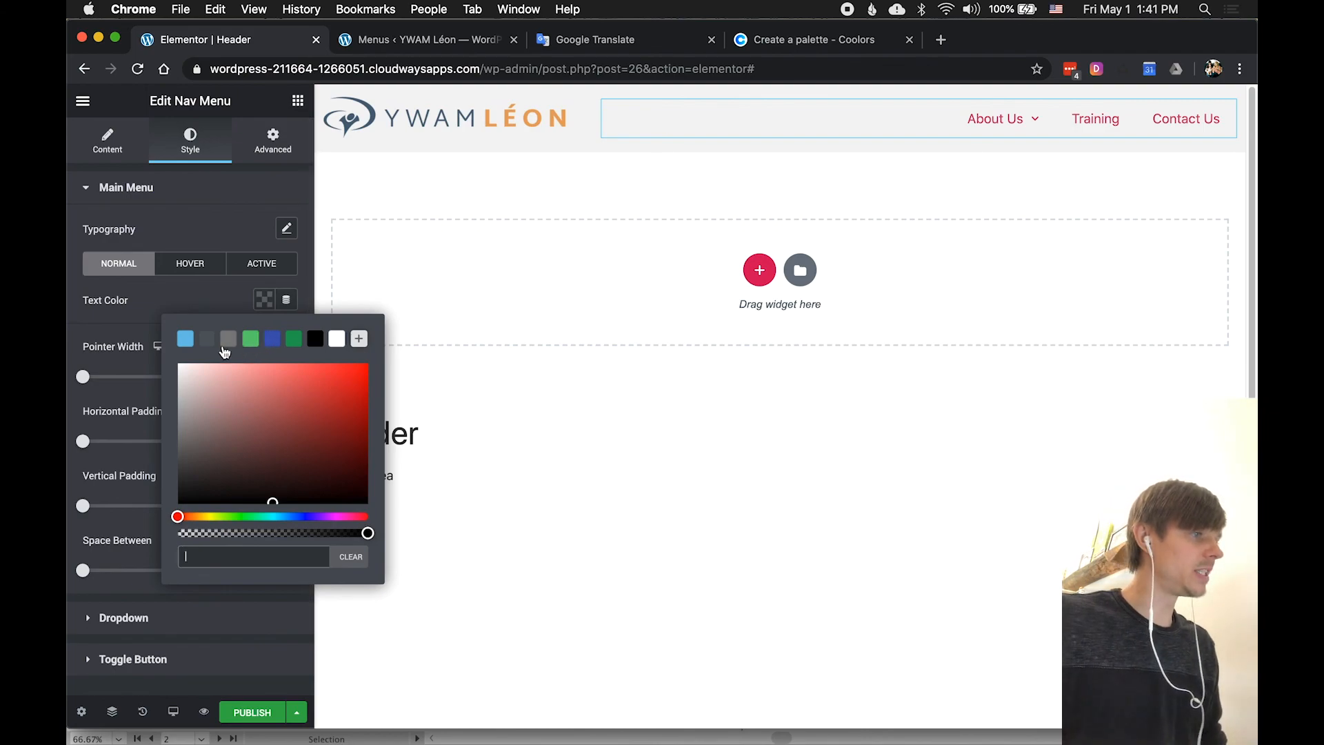
pyautogui.click(185, 339)
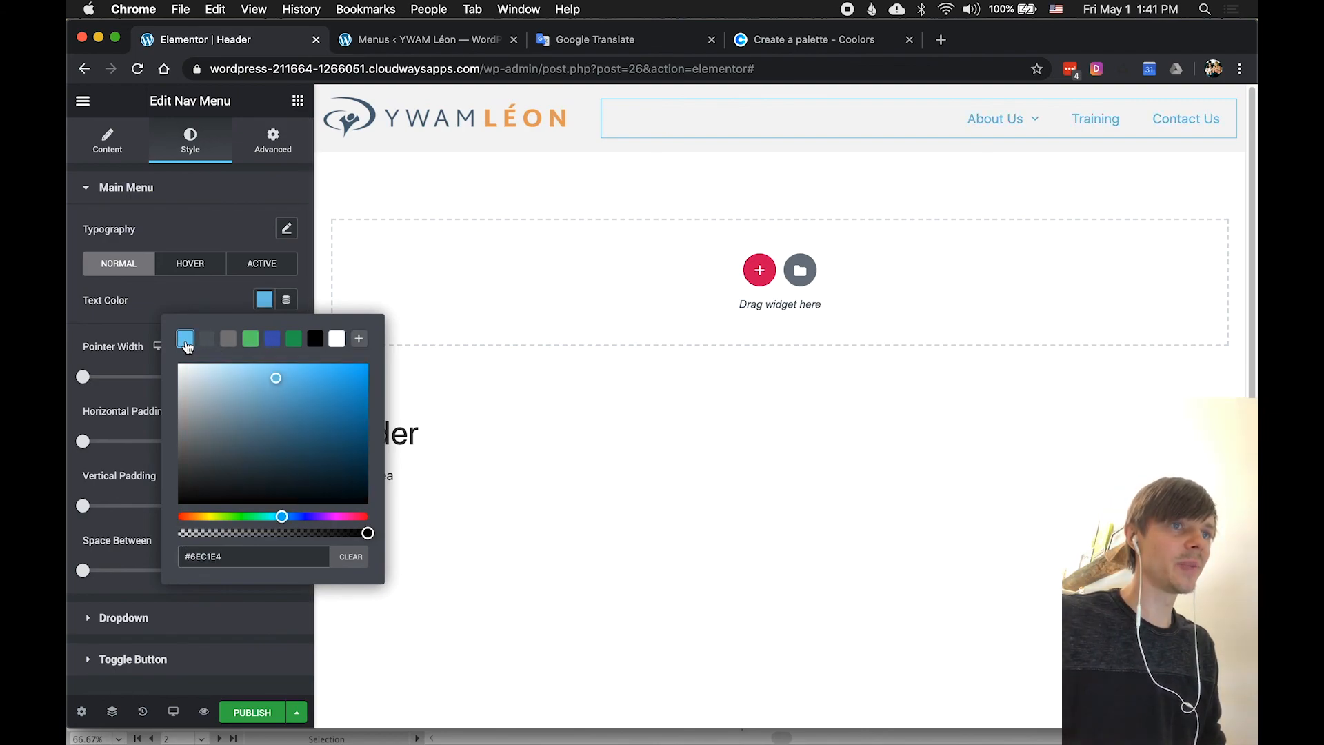
pyautogui.click(315, 338)
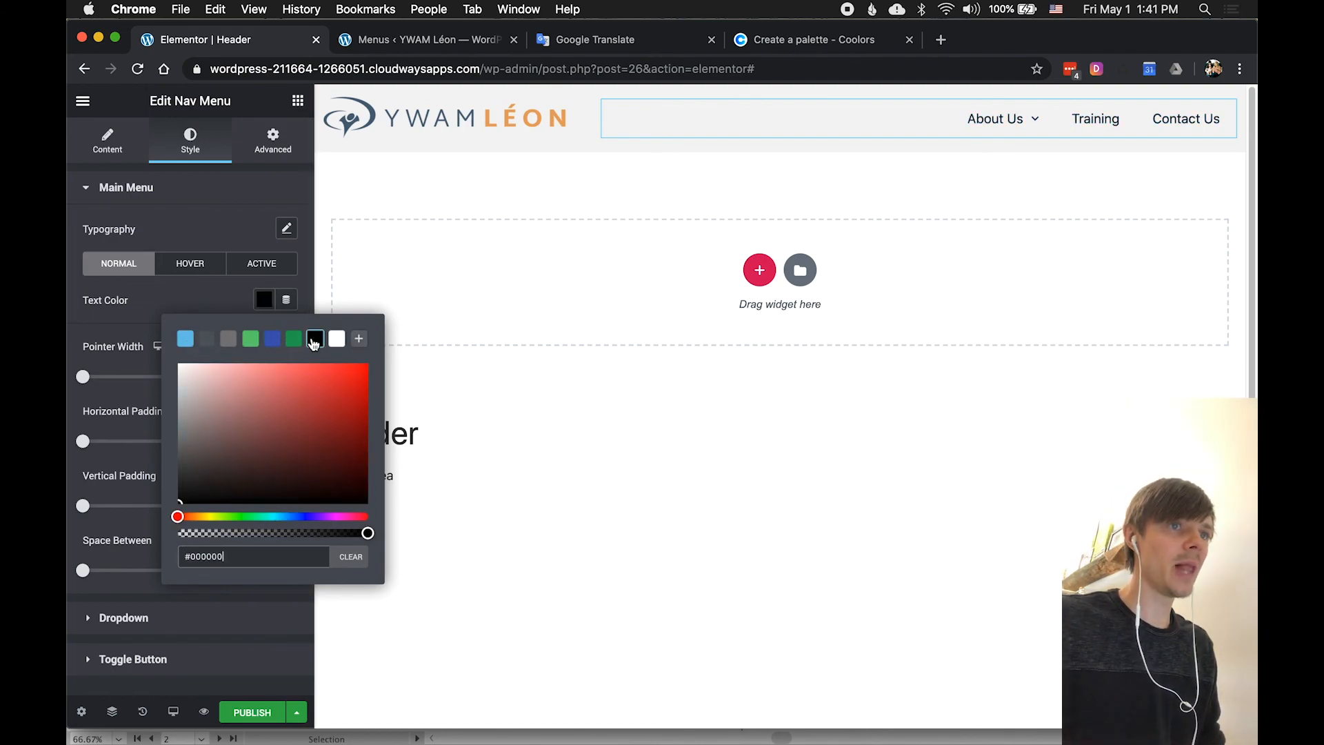
pyautogui.click(225, 302)
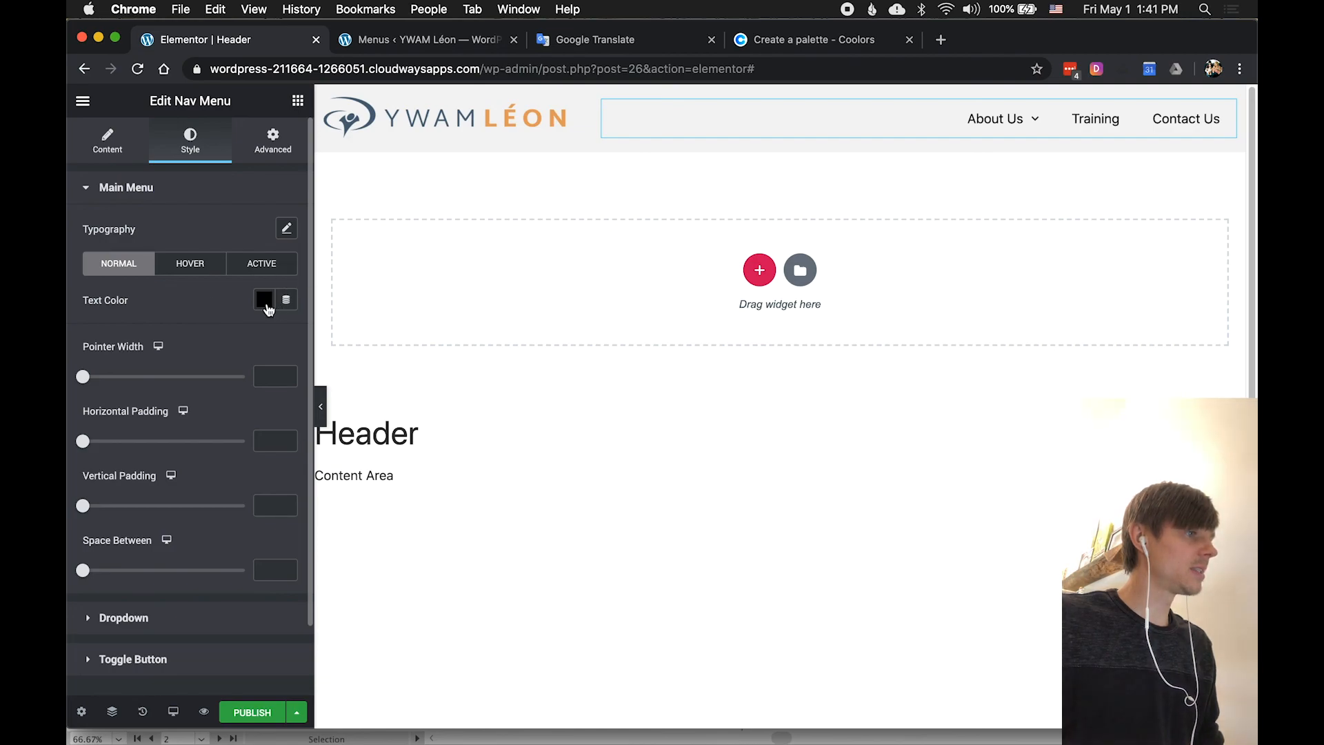
# Try a custom teal, #23A58F, as the menu's text color, save it as a palette swatch and remove that swatch.
pyautogui.click(264, 304)
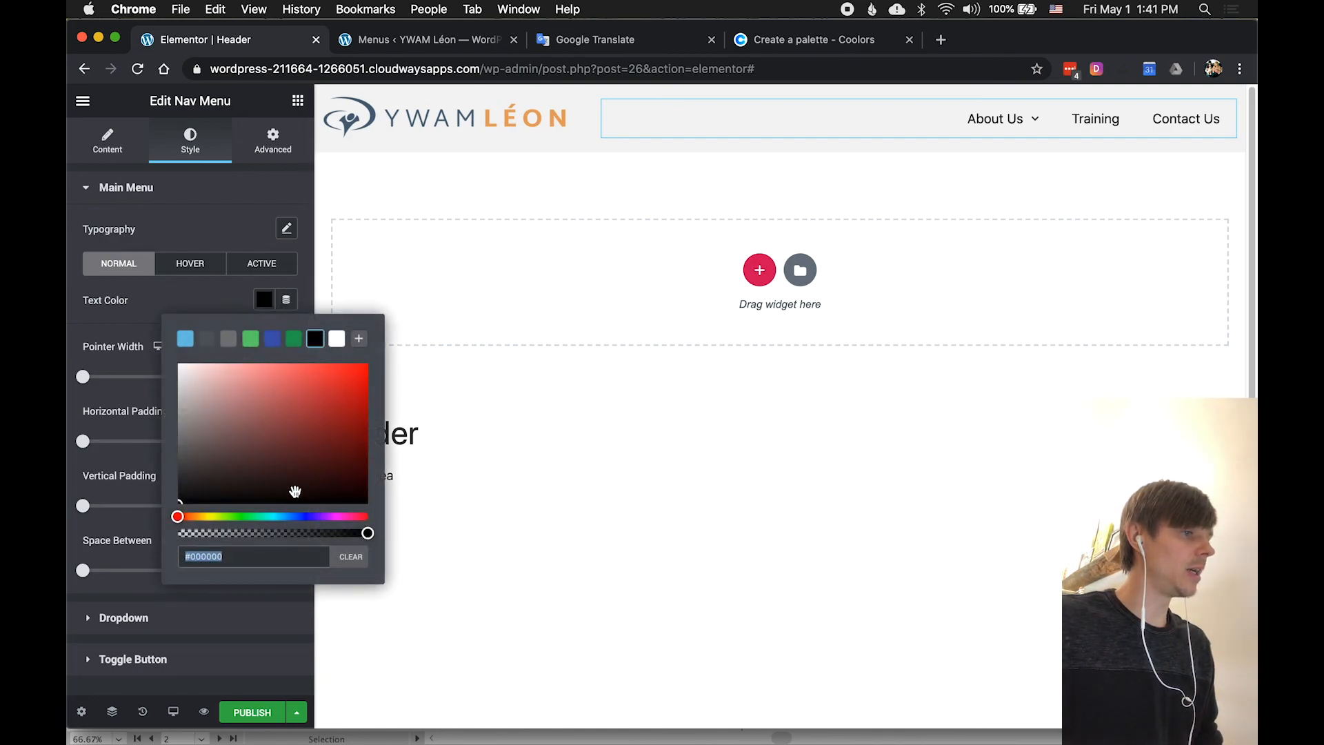
pyautogui.moveTo(368, 533)
pyautogui.mouseDown()
pyautogui.moveTo(215, 541)
pyautogui.moveTo(404, 538)
pyautogui.moveTo(366, 533)
pyautogui.mouseUp()
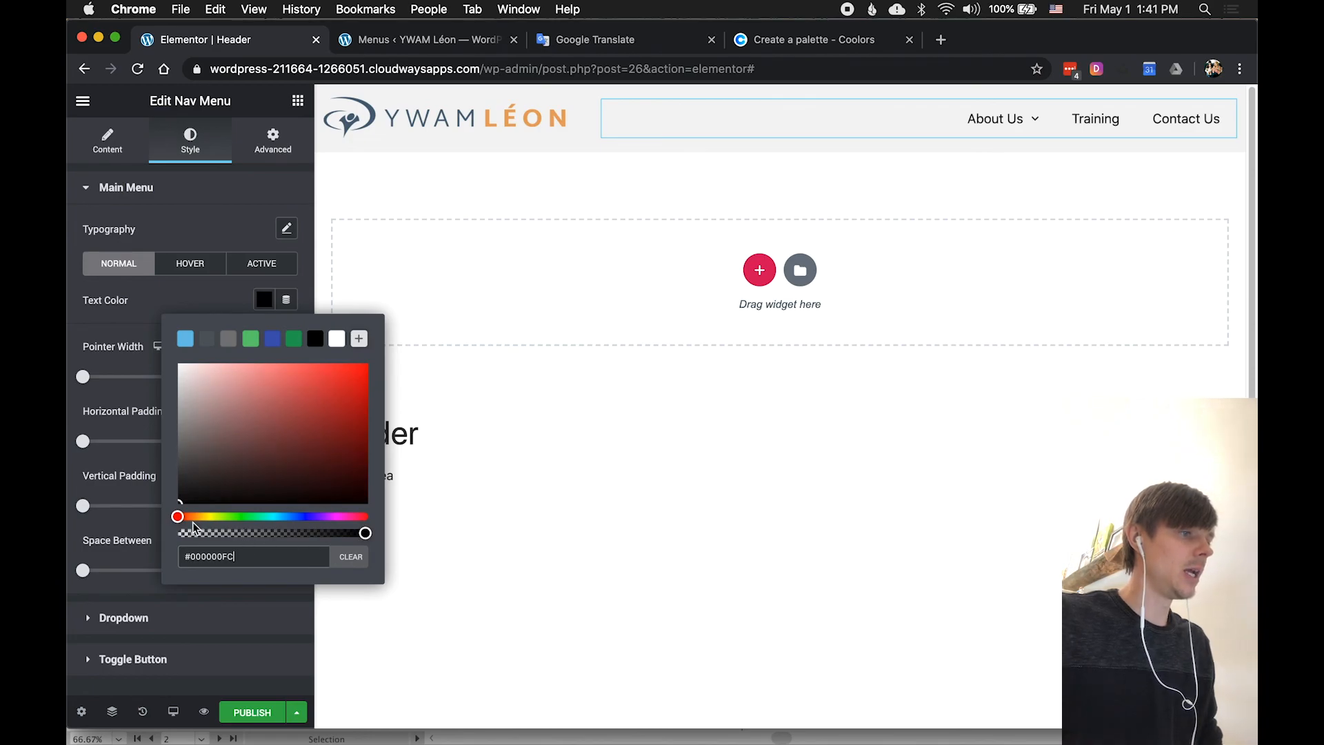
pyautogui.moveTo(257, 414); pyautogui.dragTo(328, 412)
pyautogui.moveTo(177, 516); pyautogui.dragTo(267, 516)
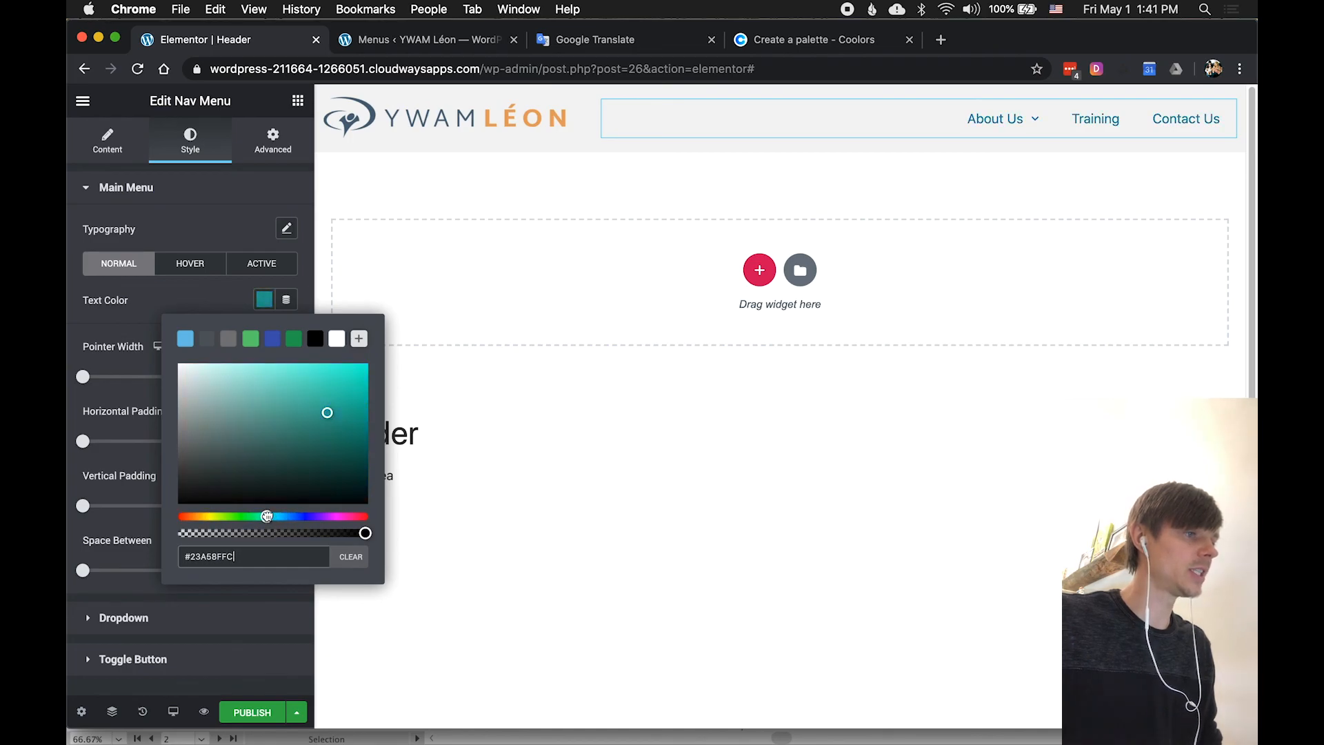
pyautogui.click(359, 340)
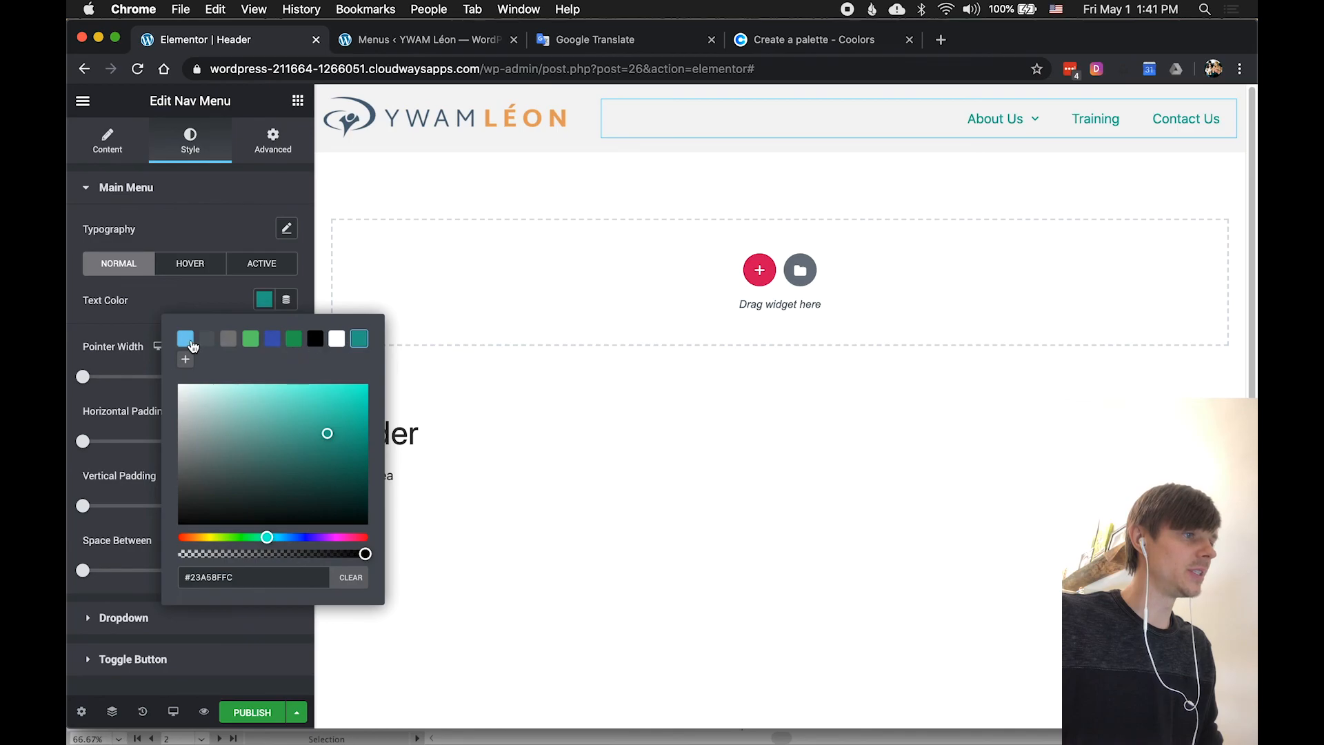
pyautogui.moveTo(353, 345); pyautogui.dragTo(280, 383)
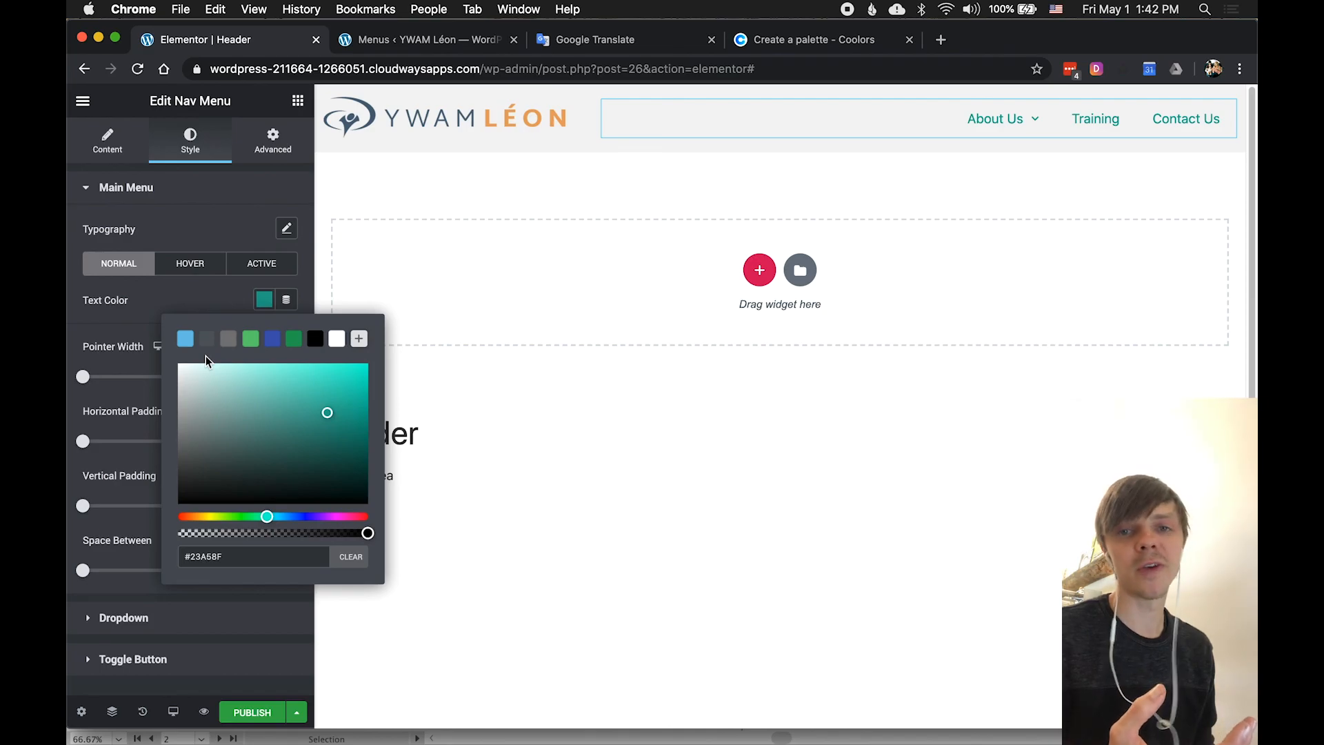
pyautogui.click(202, 298)
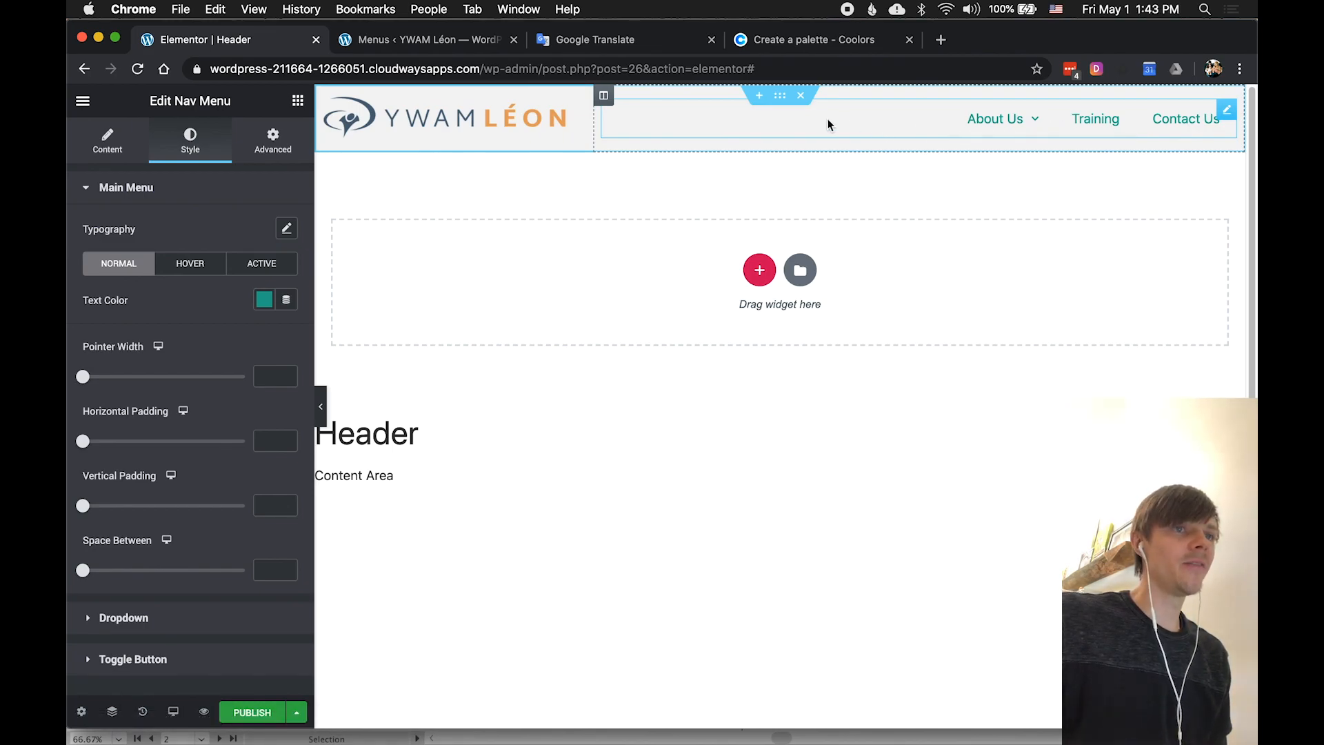
# Restore black as the navigation menu's normal text color.
pyautogui.click(264, 299)
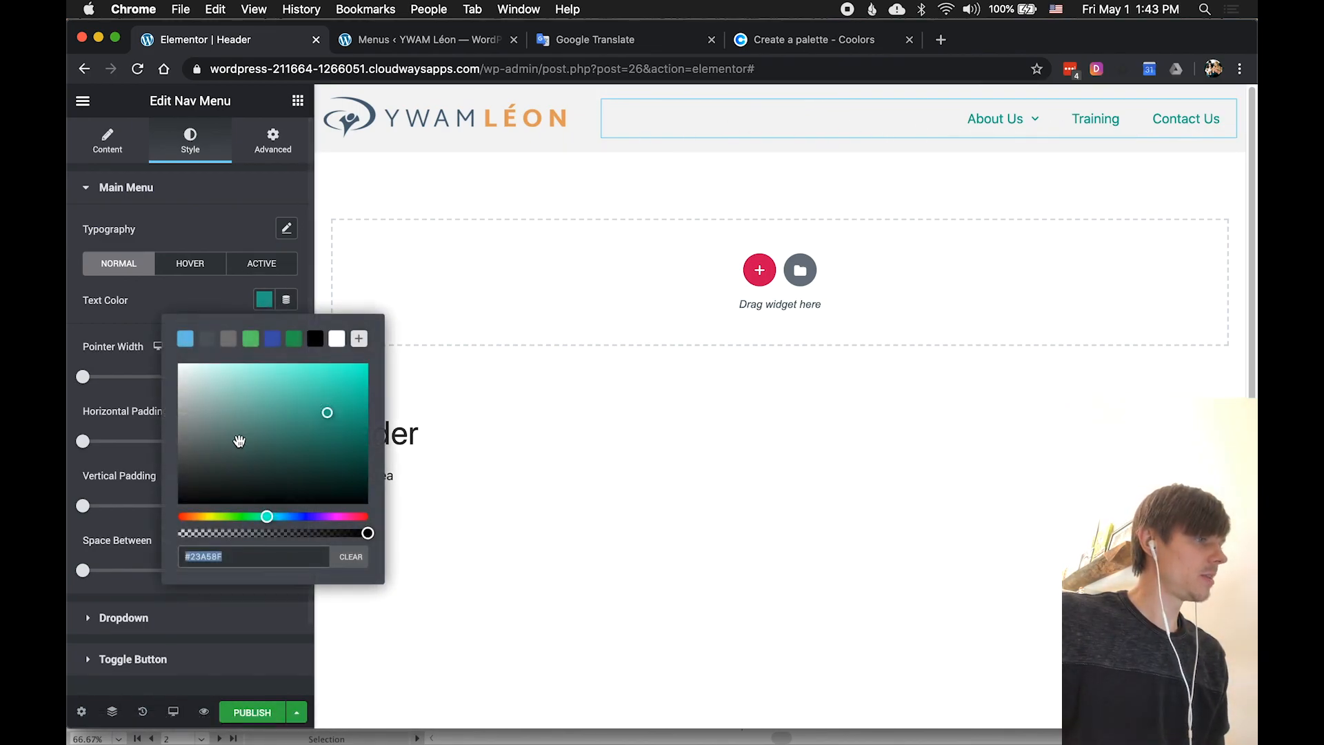
pyautogui.click(315, 338)
pyautogui.click(222, 303)
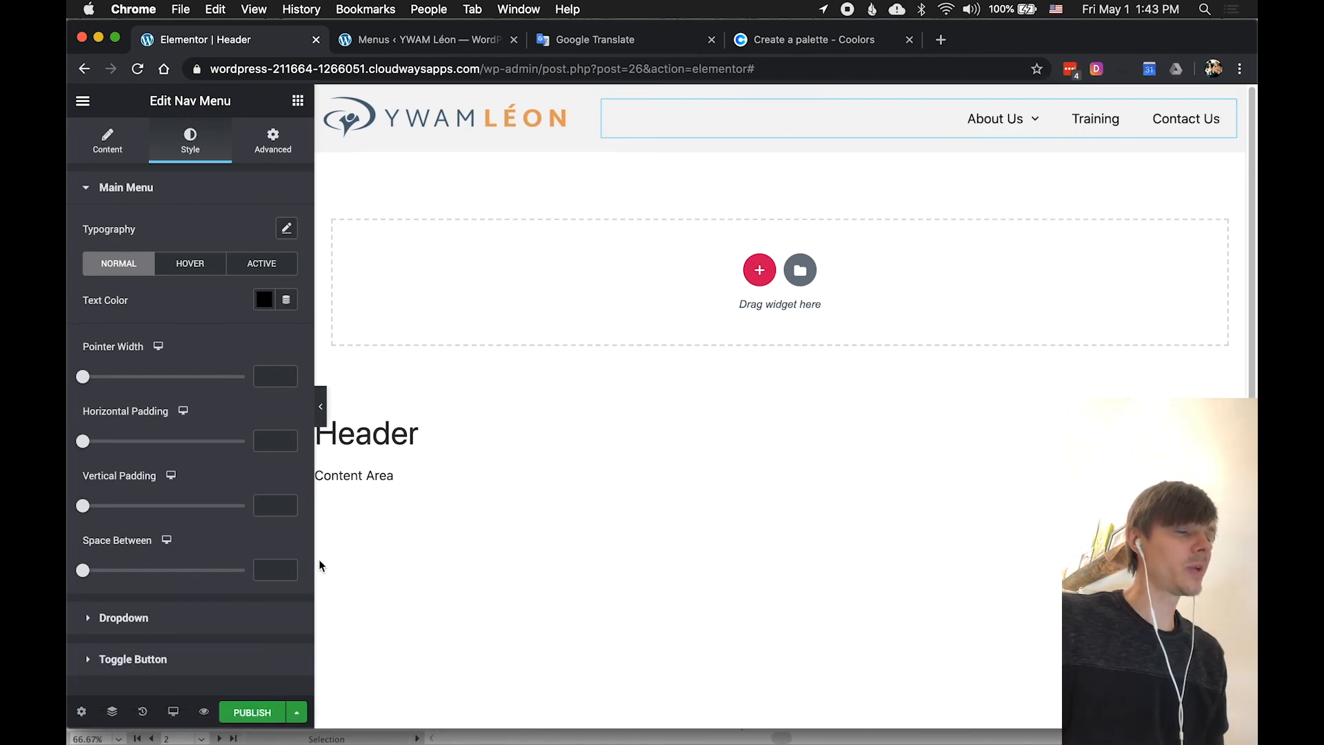
# Start publishing the header, try an Include display condition for Singular, Pages, and remove that condition.
pyautogui.click(249, 713)
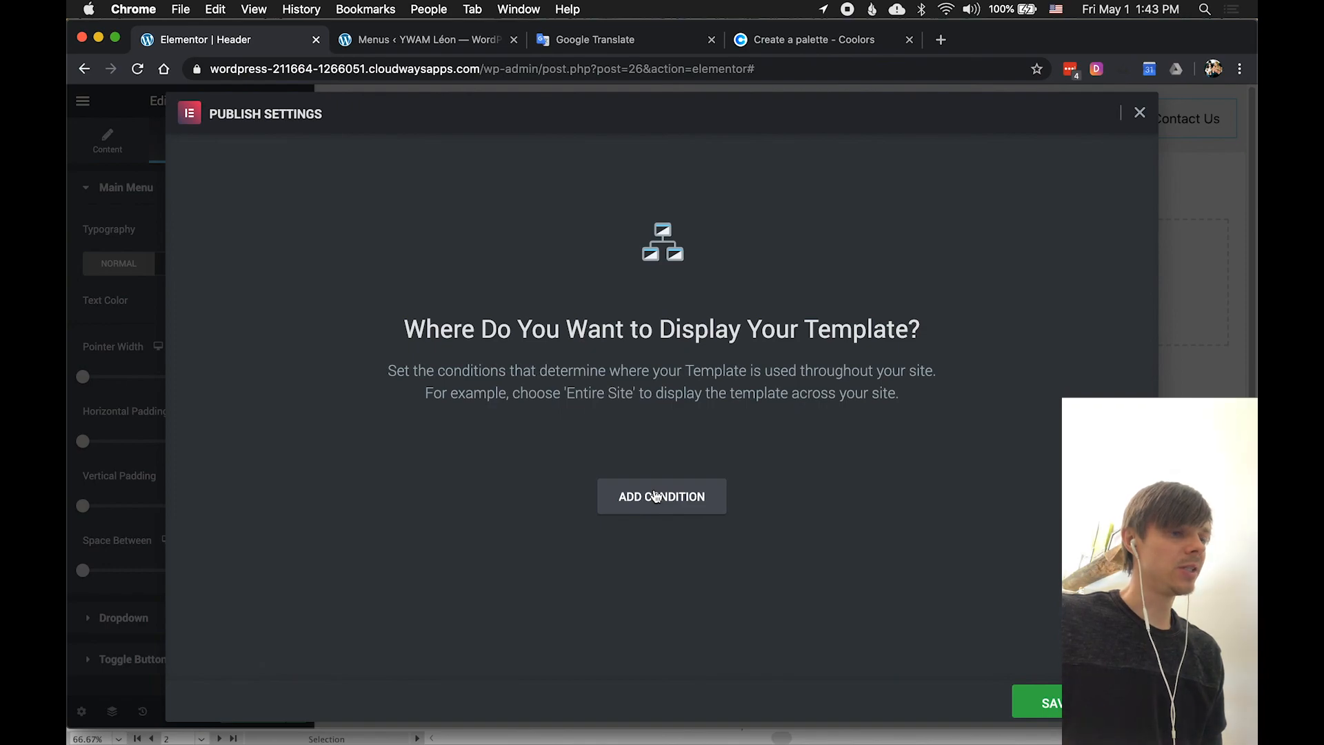
pyautogui.click(656, 497)
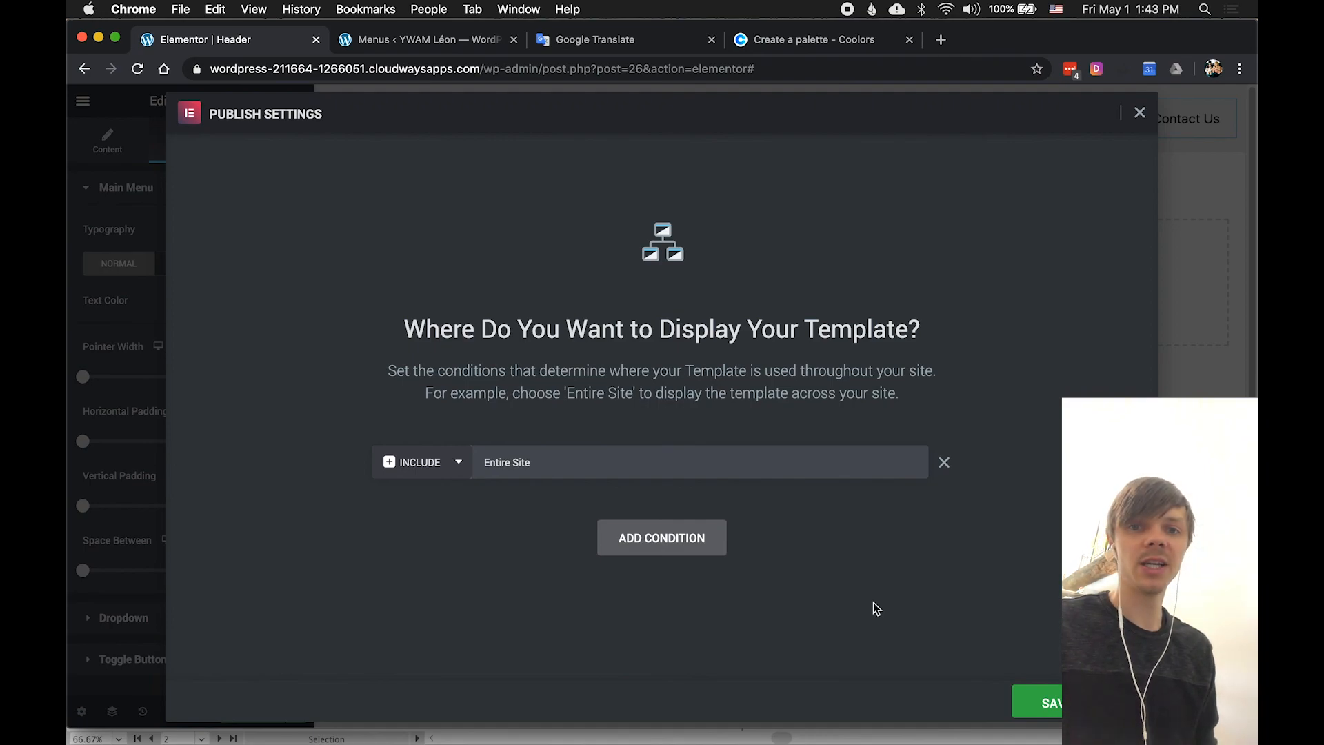
pyautogui.click(567, 474)
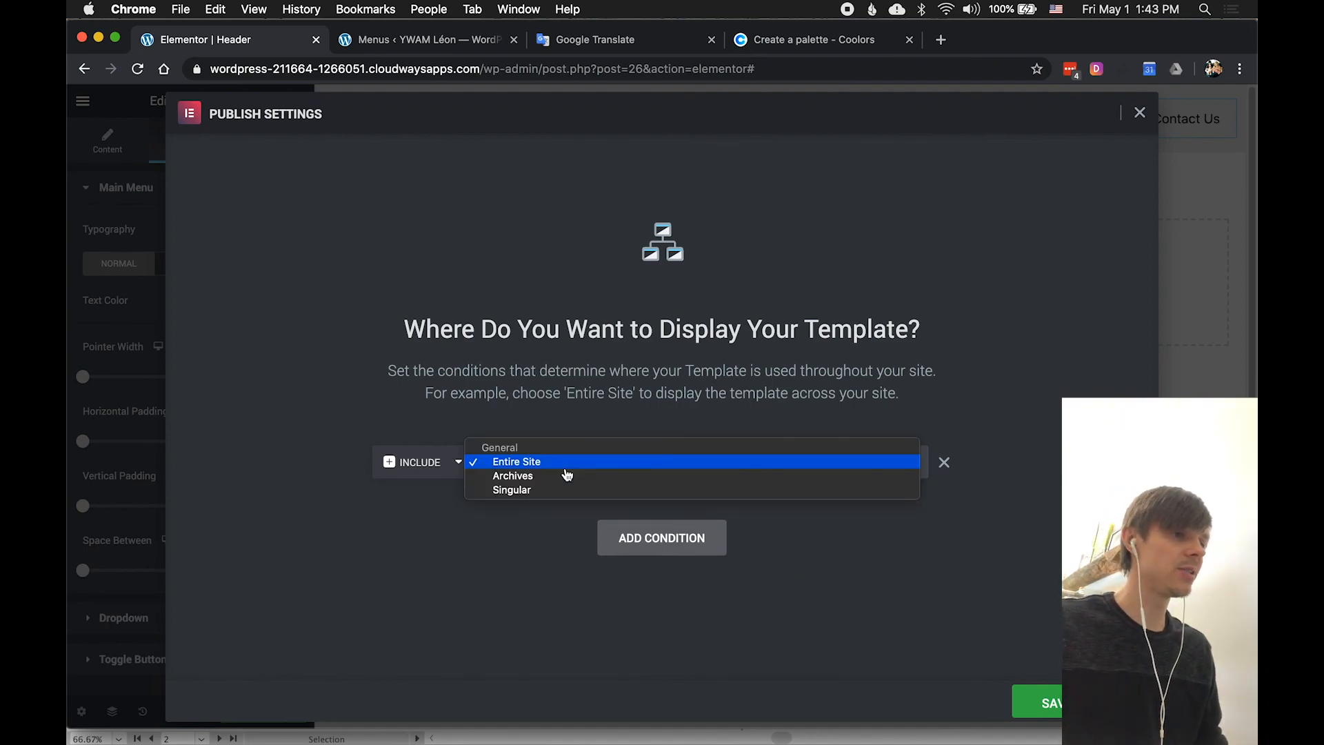
pyautogui.click(533, 491)
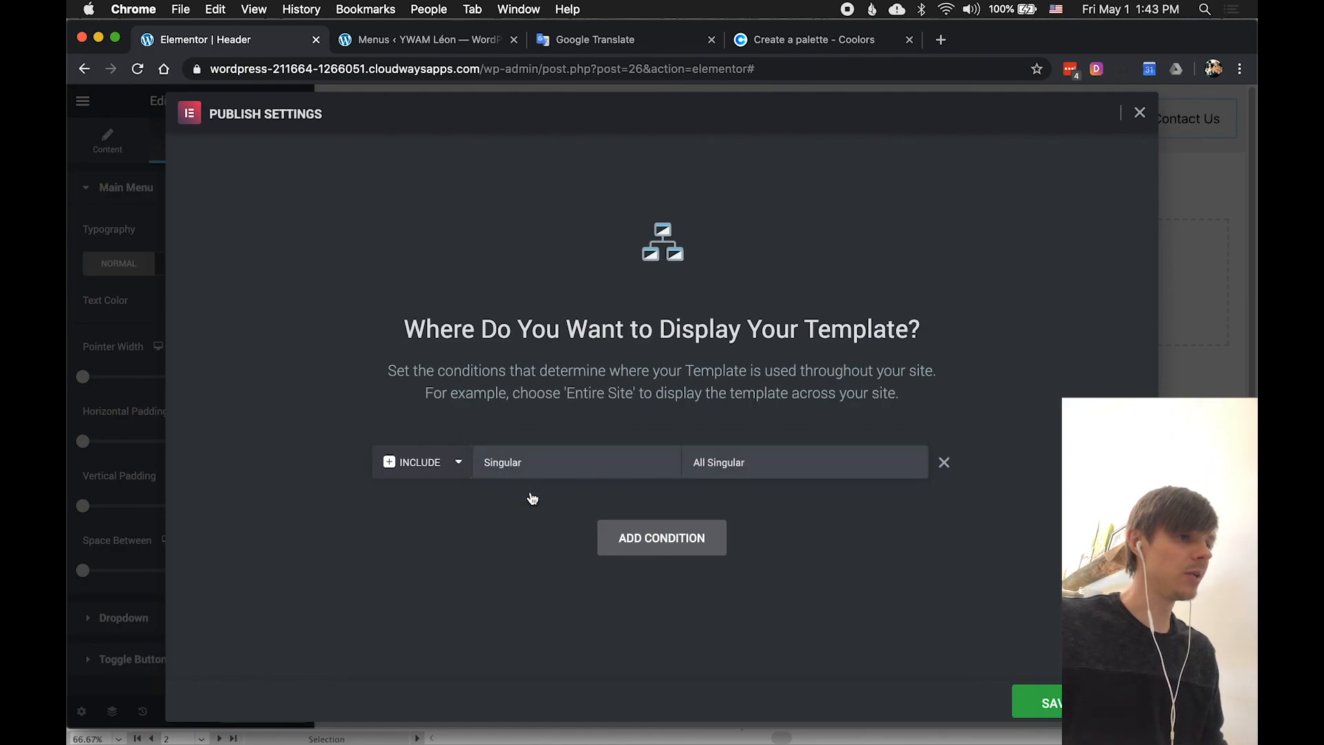
pyautogui.click(735, 475)
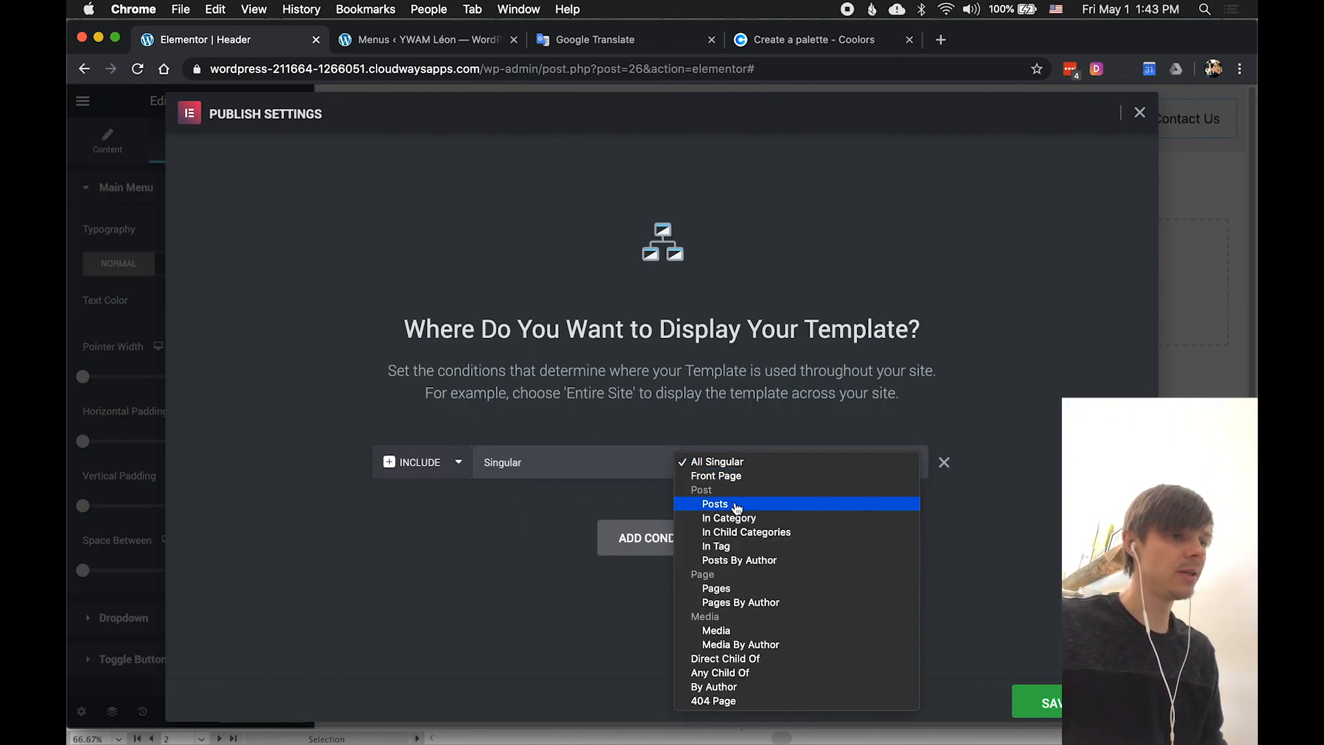
pyautogui.click(744, 589)
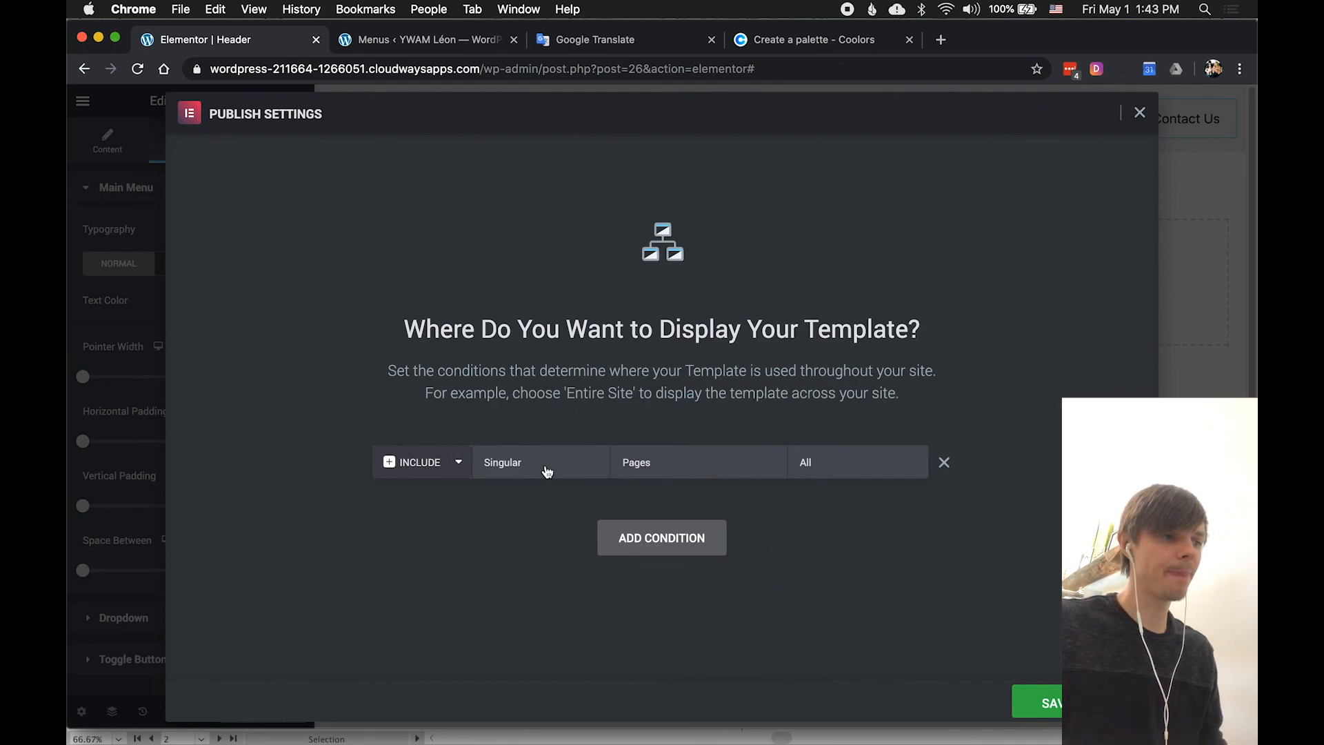
pyautogui.click(944, 463)
# Add an Include condition for the Entire Site and publish the header with it.
pyautogui.click(664, 502)
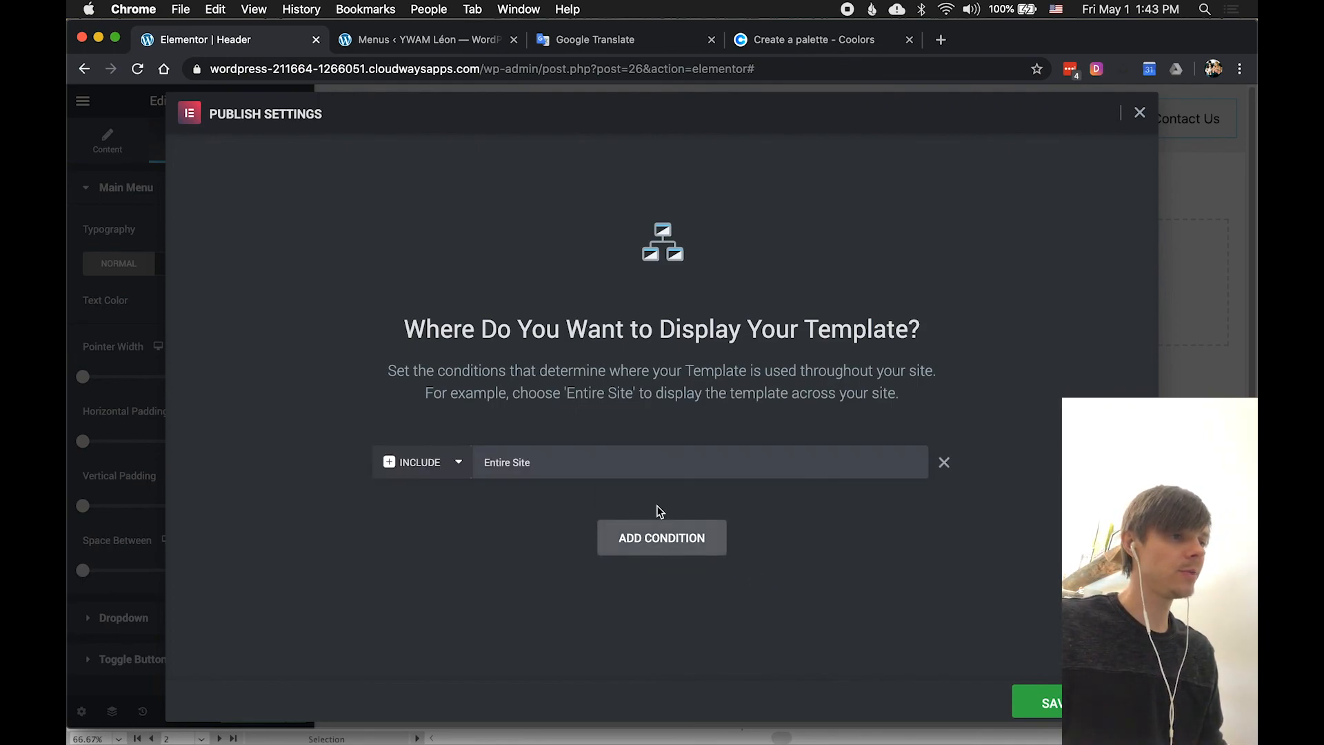
pyautogui.click(1038, 703)
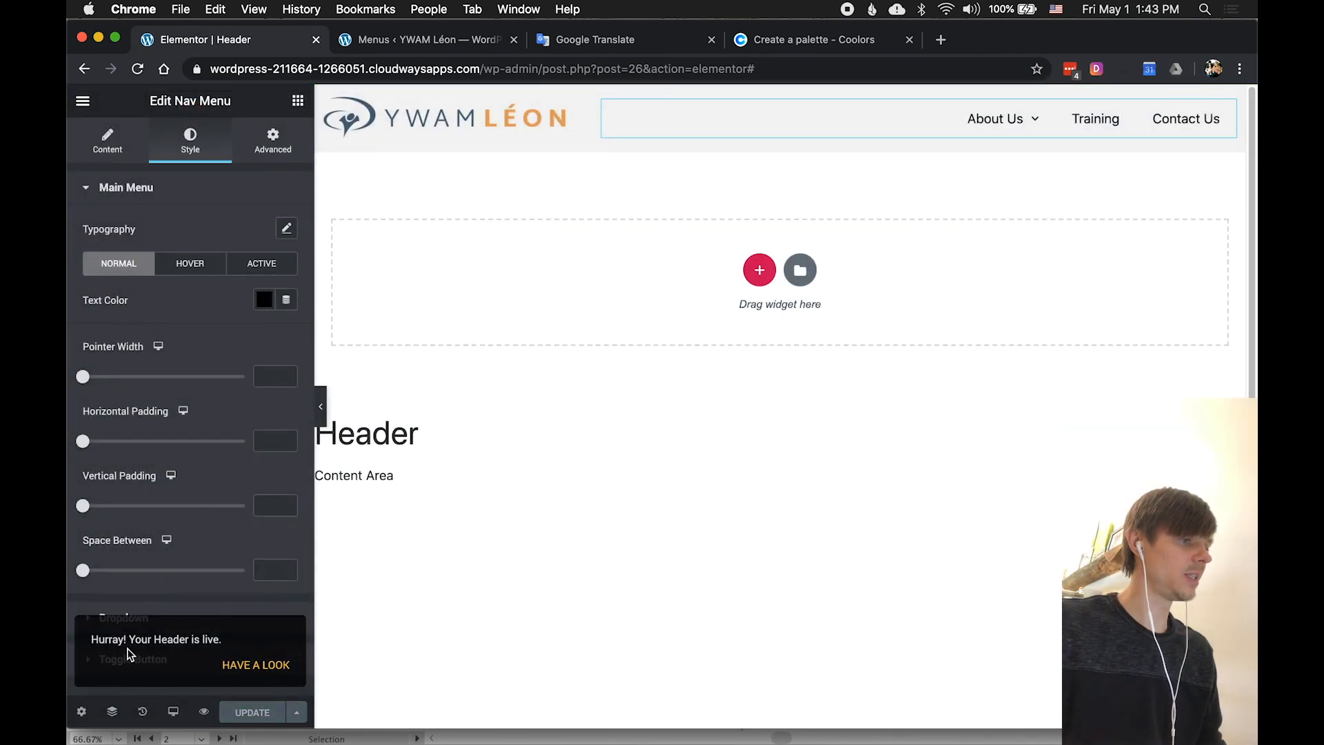
# View the published header on the live site and check the submenu and indicator of About Us.
pyautogui.click(238, 666)
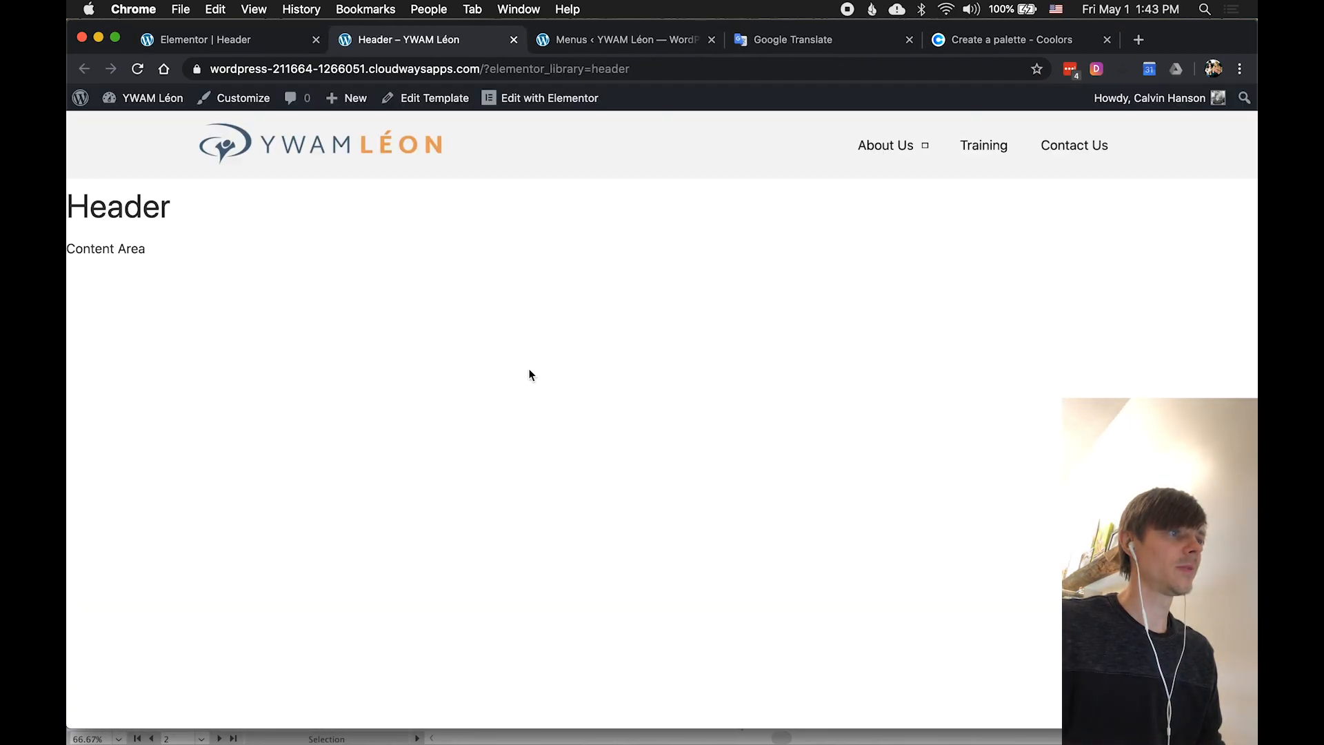
pyautogui.moveTo(928, 152)
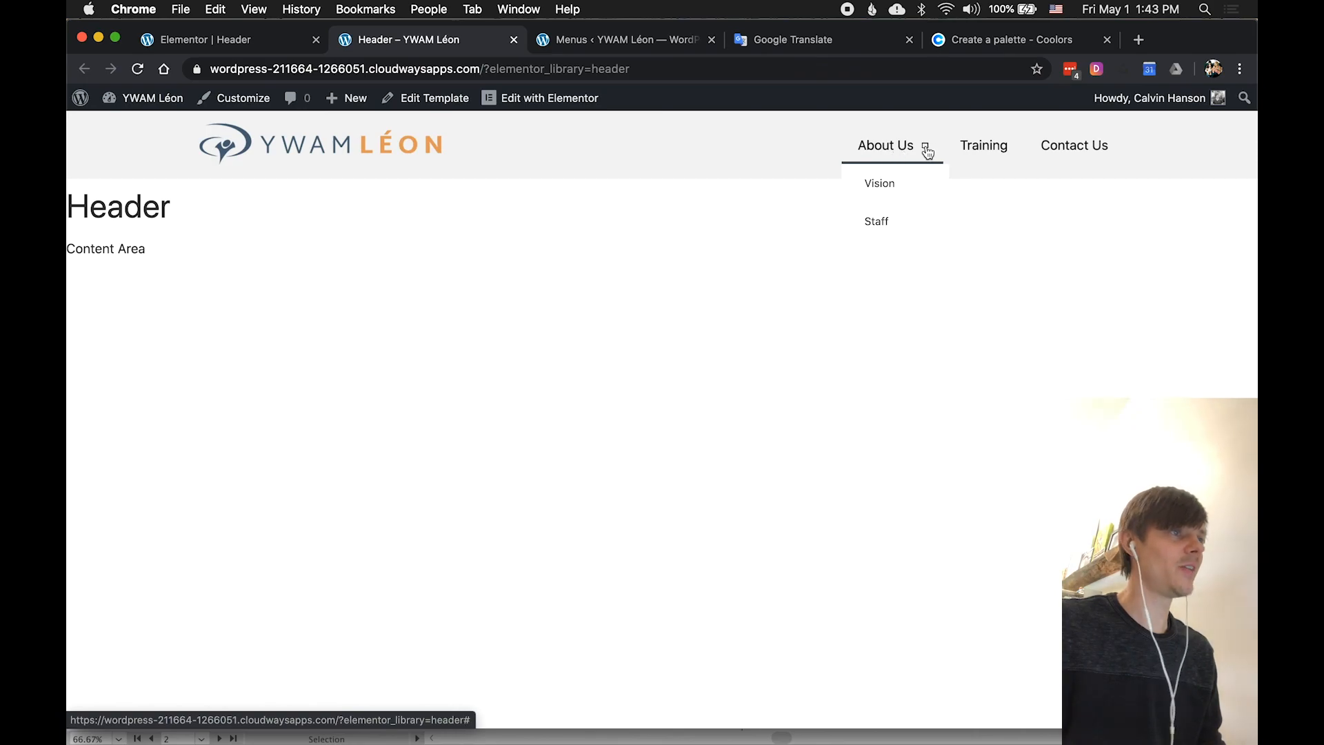
pyautogui.click(926, 150)
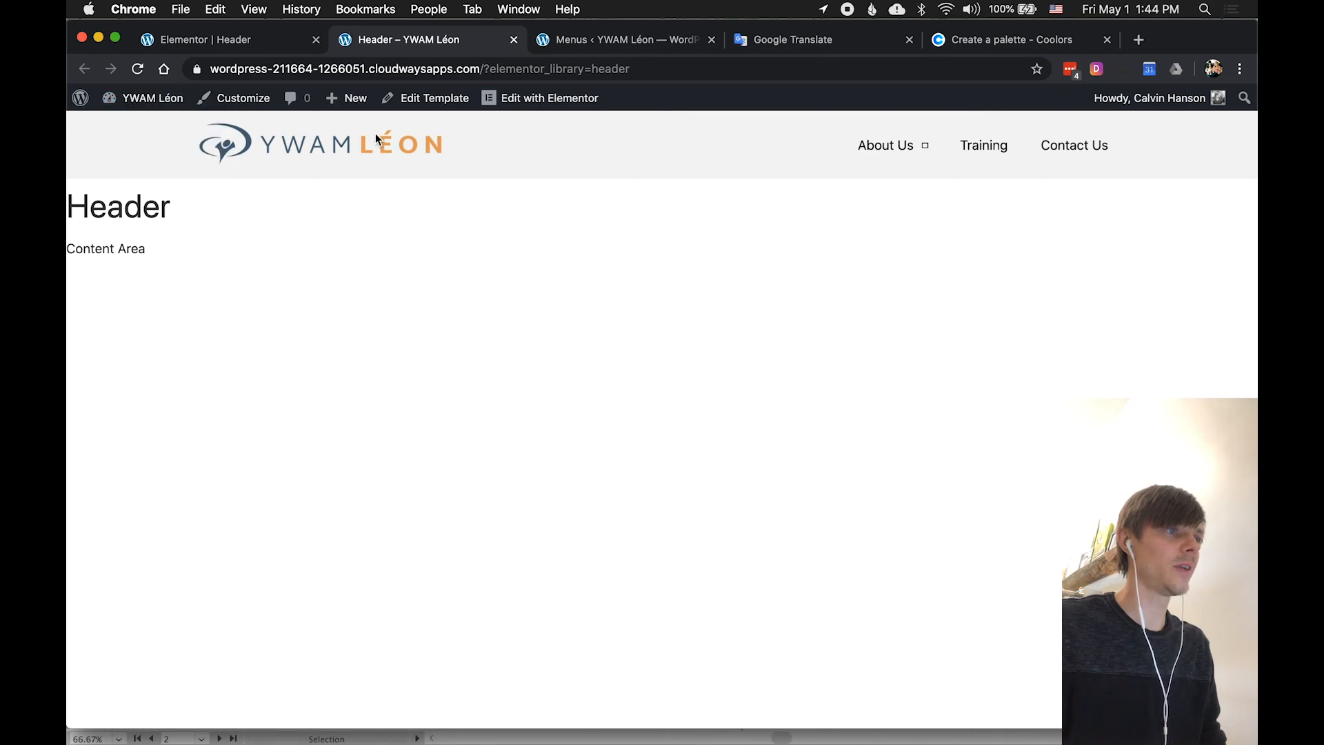
# Load the site's home page to check the header and its About Us indicator, and return to the Elementor header editor.
pyautogui.press('BackSpace')
pyautogui.press('BackSpace')
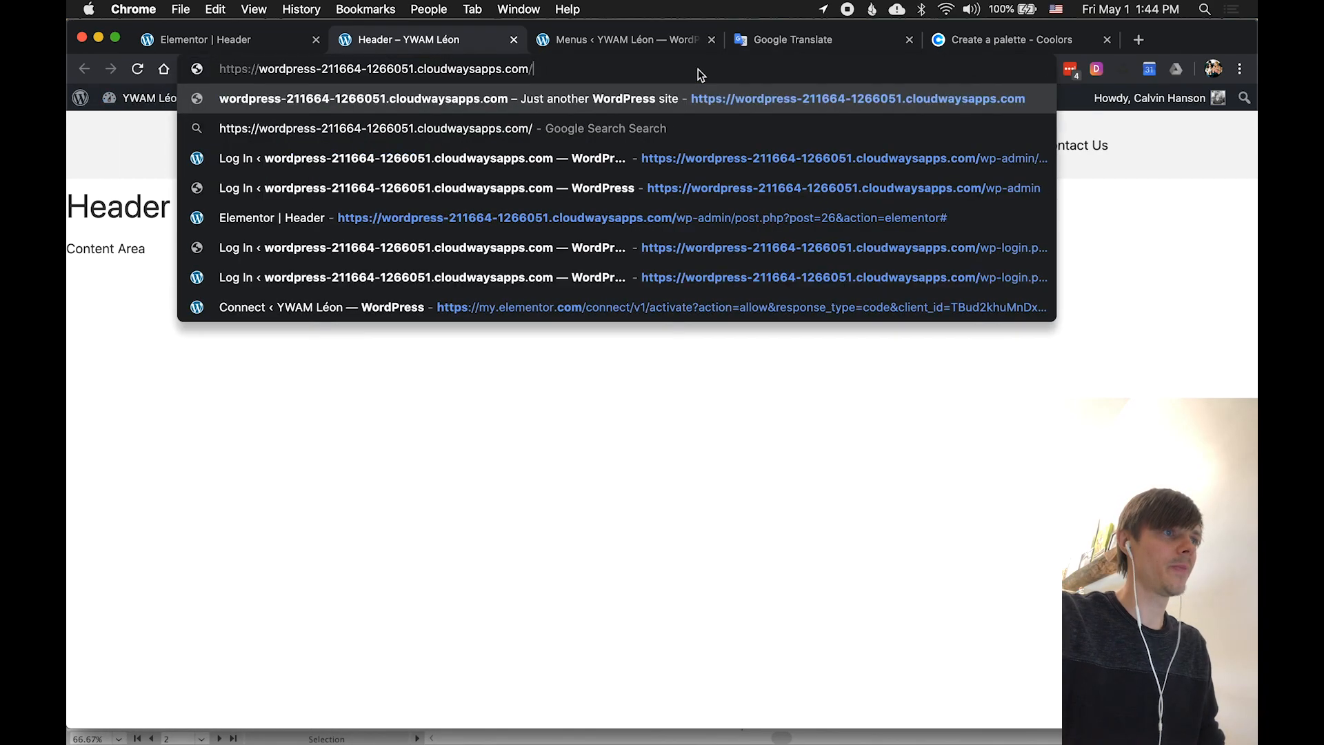
pyautogui.press('Return')
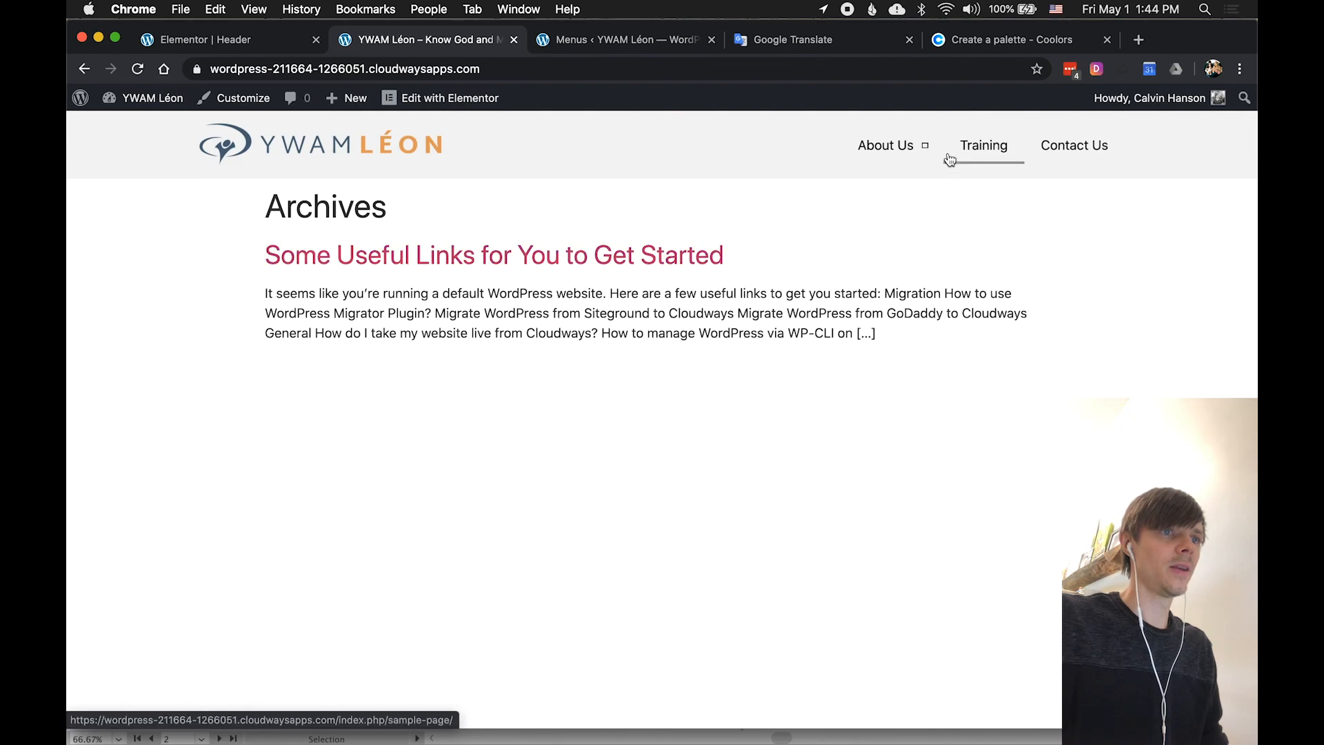
pyautogui.moveTo(925, 149)
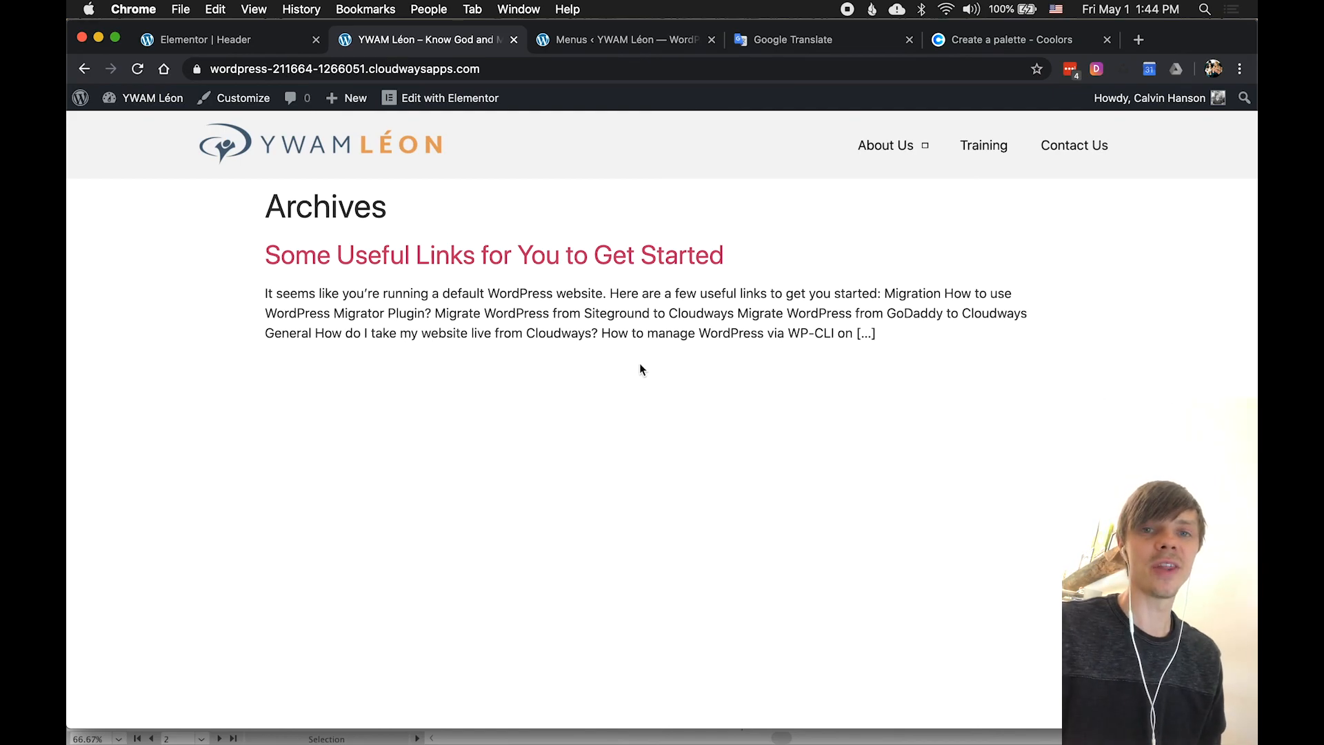
pyautogui.click(232, 40)
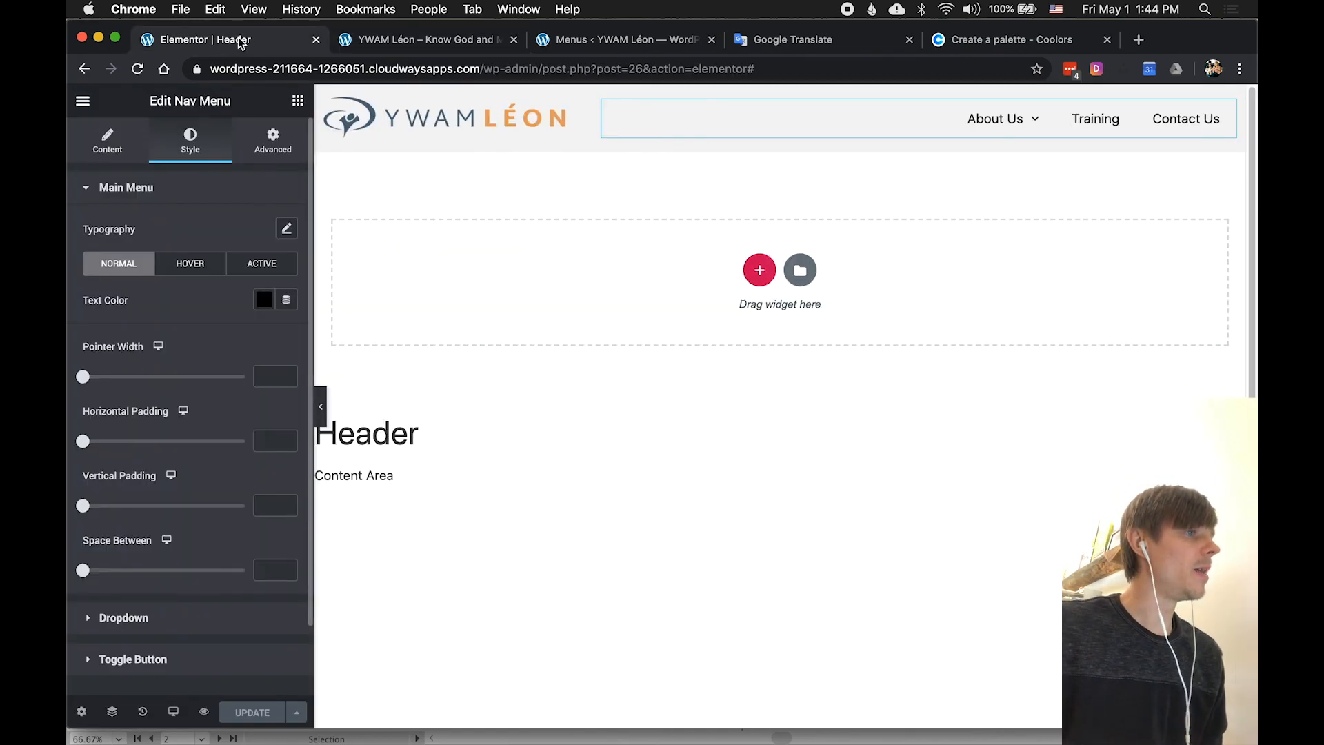